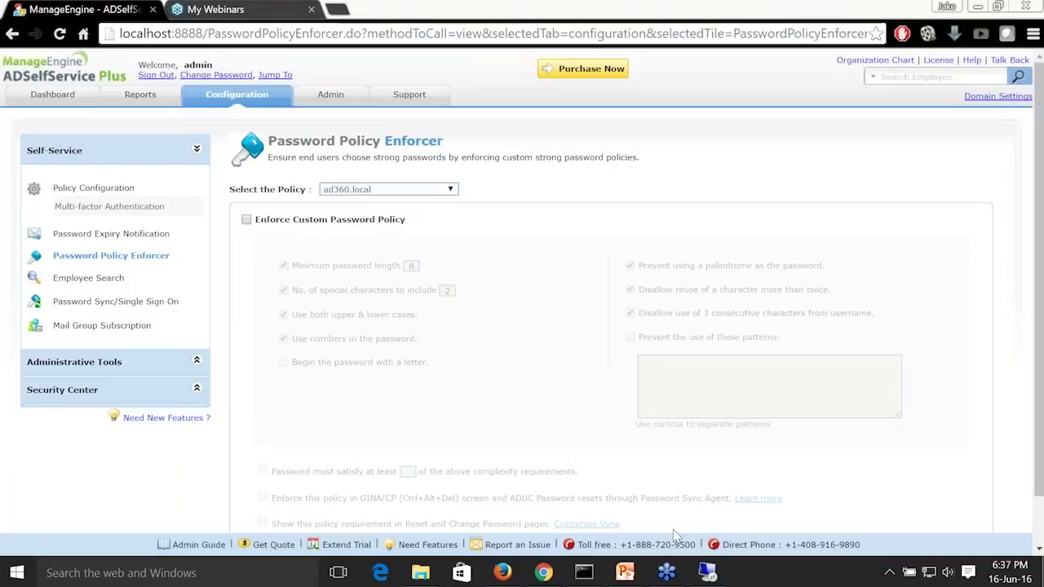
# Switch to the ad360-dc1 remote session, view its Change a password screen, and return to the Password Policy Enforcer page.
pyautogui.click(708, 575)
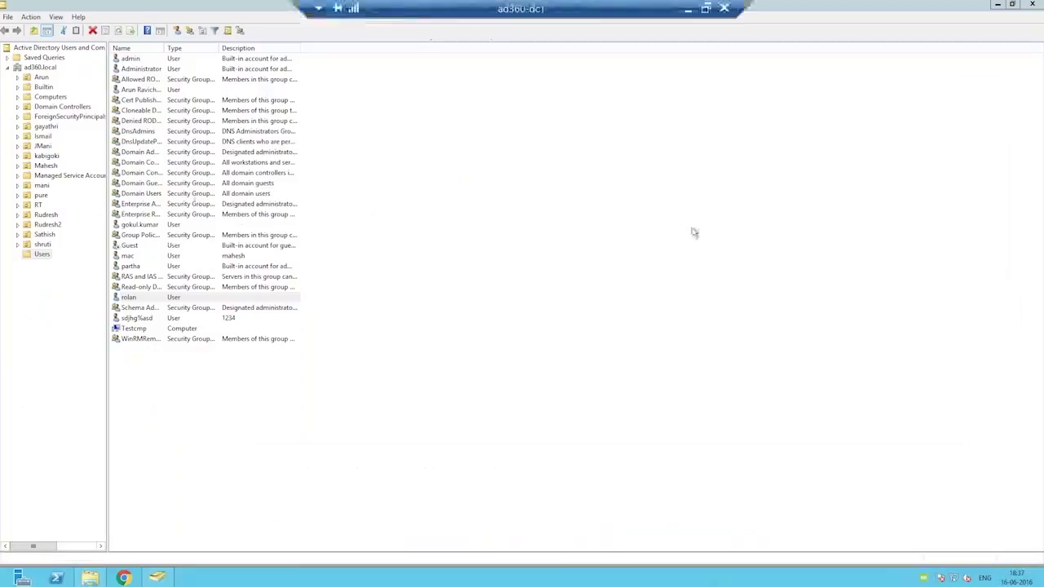
pyautogui.hotkey('ctrl', 'alt', 'End')
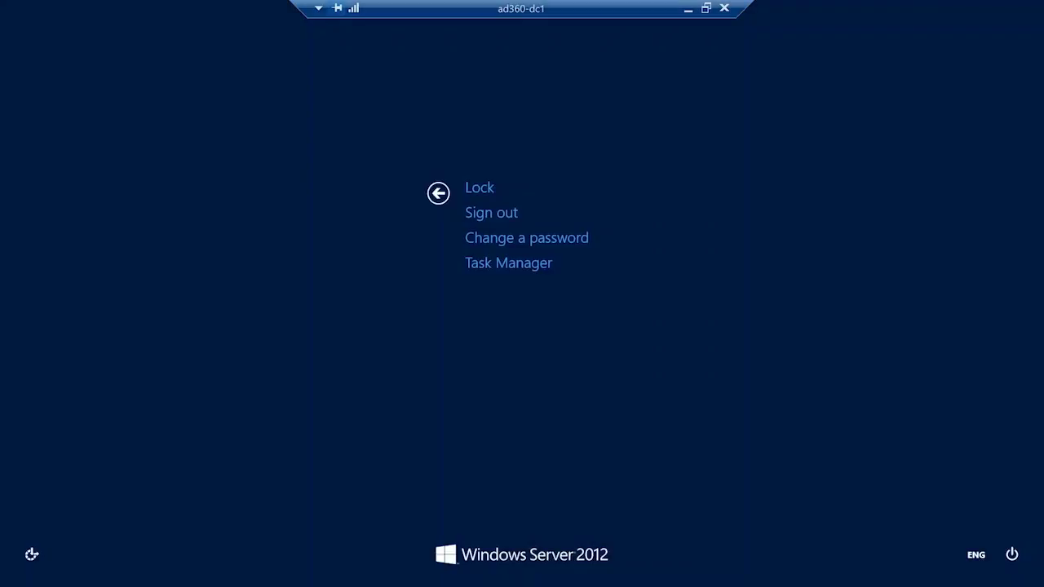
pyautogui.click(529, 244)
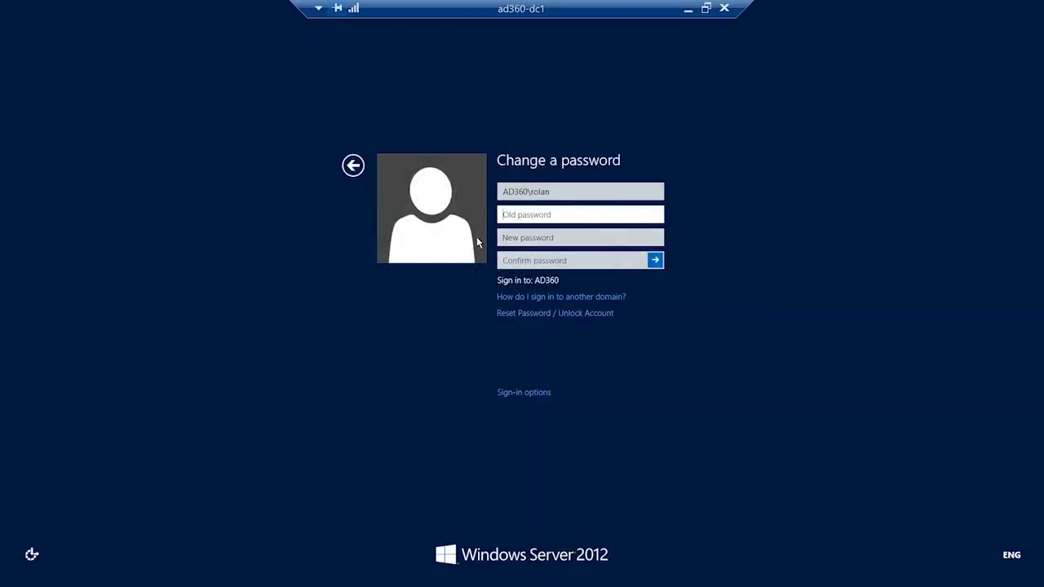
pyautogui.click(353, 165)
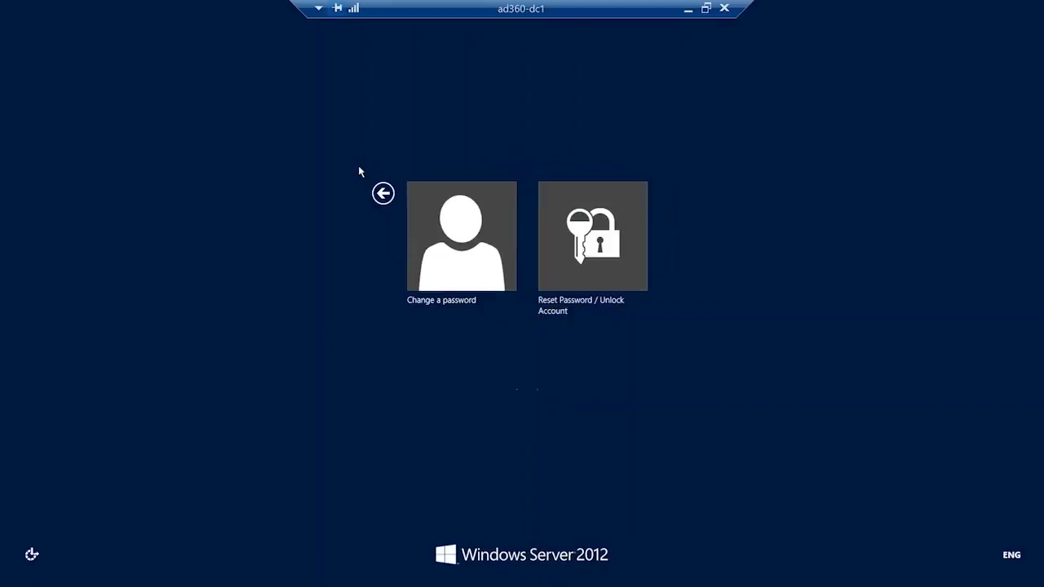
pyautogui.click(384, 194)
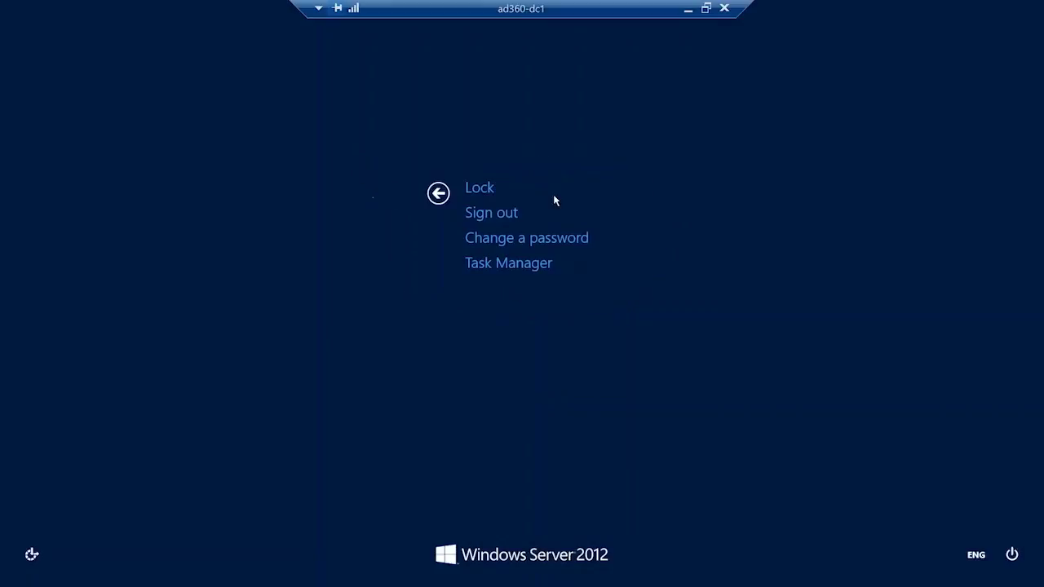
pyautogui.click(686, 11)
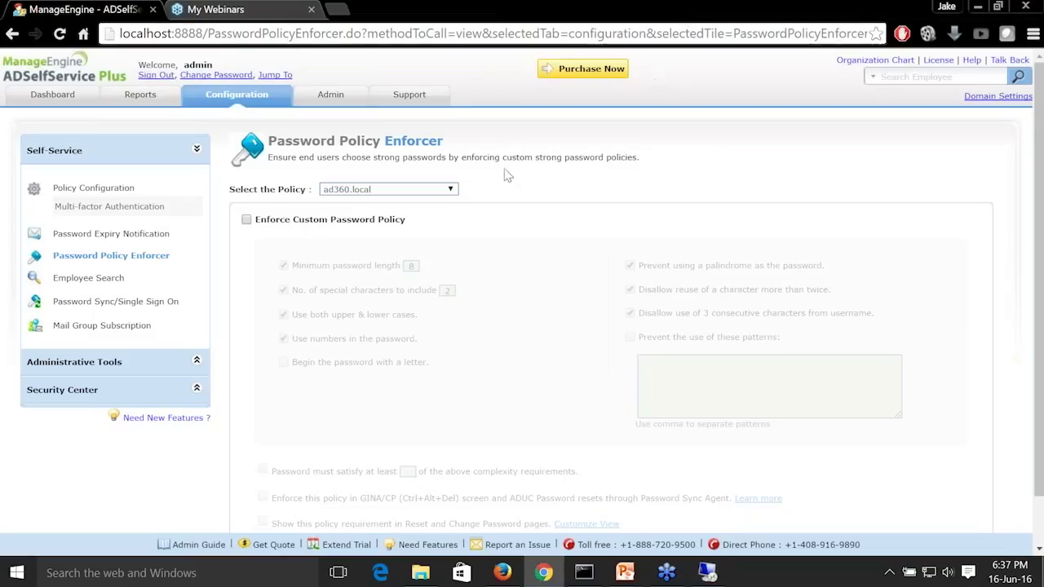
# Enable the custom password policy for ad360.local and turn off the palindrome, repeated-character and consecutive-username-character rules.
pyautogui.click(246, 220)
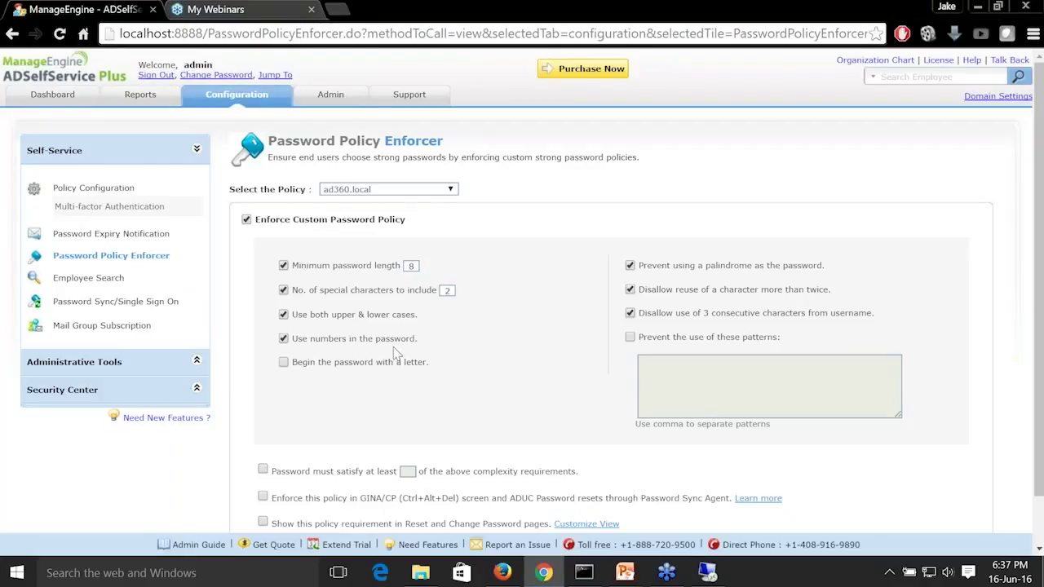
pyautogui.click(631, 267)
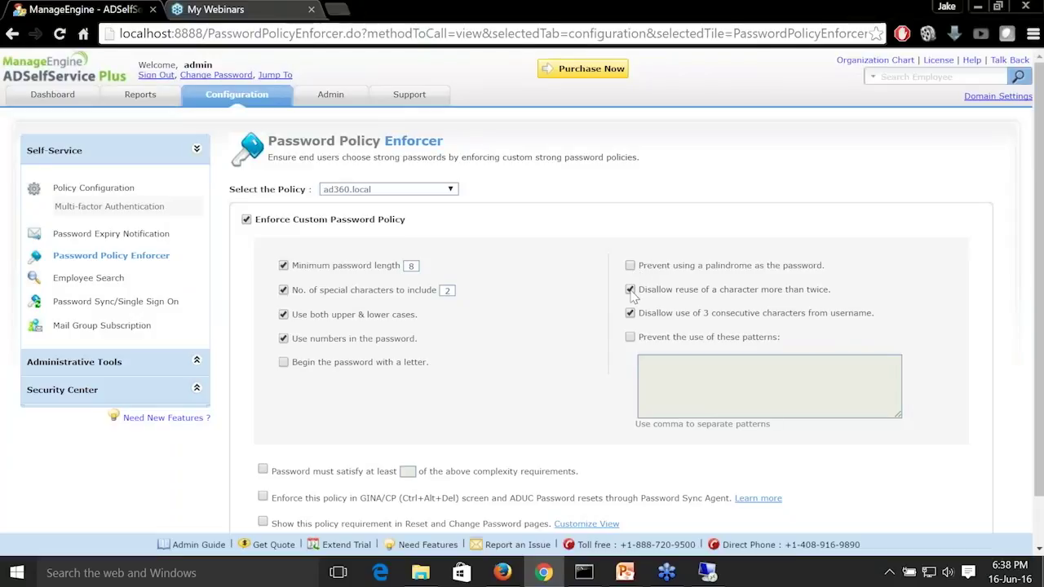
pyautogui.click(631, 291)
pyautogui.click(630, 314)
# Enforce the policy on the GINA/CP screen and in ADUC password resets, and save the policy settings.
pyautogui.scroll(-1, 505, 412)
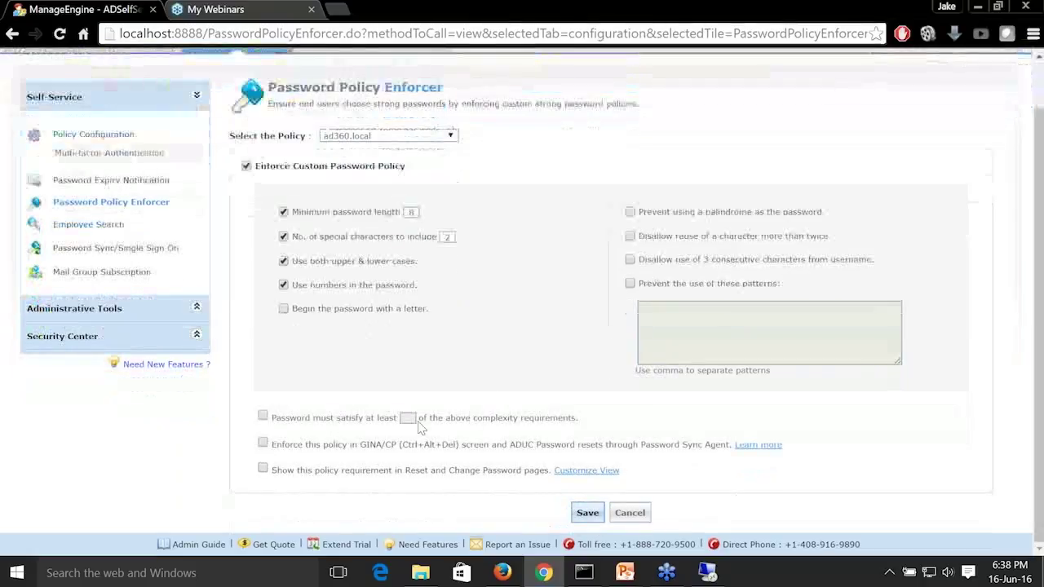
pyautogui.click(262, 446)
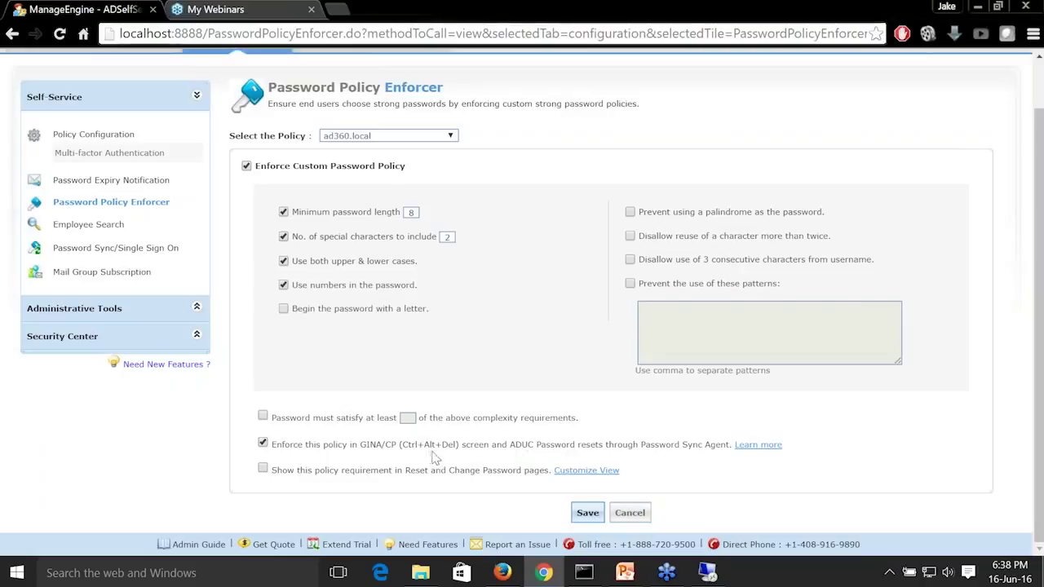
pyautogui.click(581, 519)
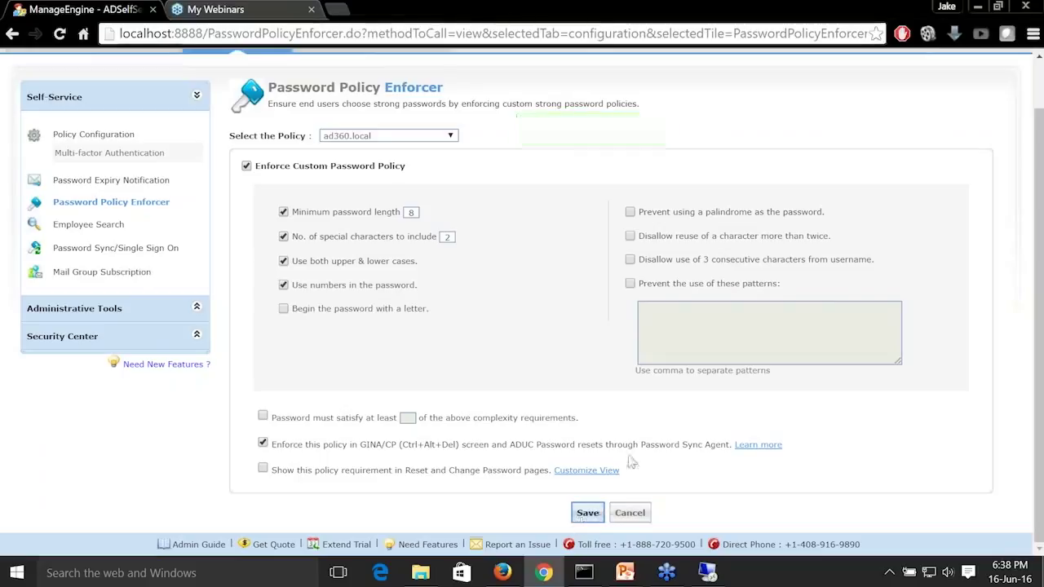
# Open the Change a password screen in the ad360-dc1 remote session and enter the account's old password.
pyautogui.click(707, 572)
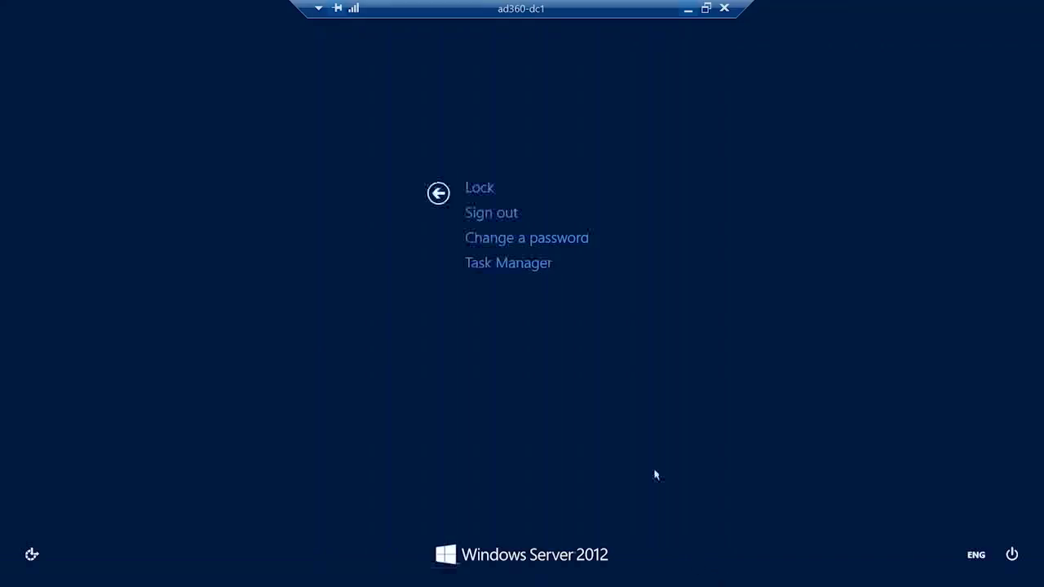
pyautogui.click(567, 242)
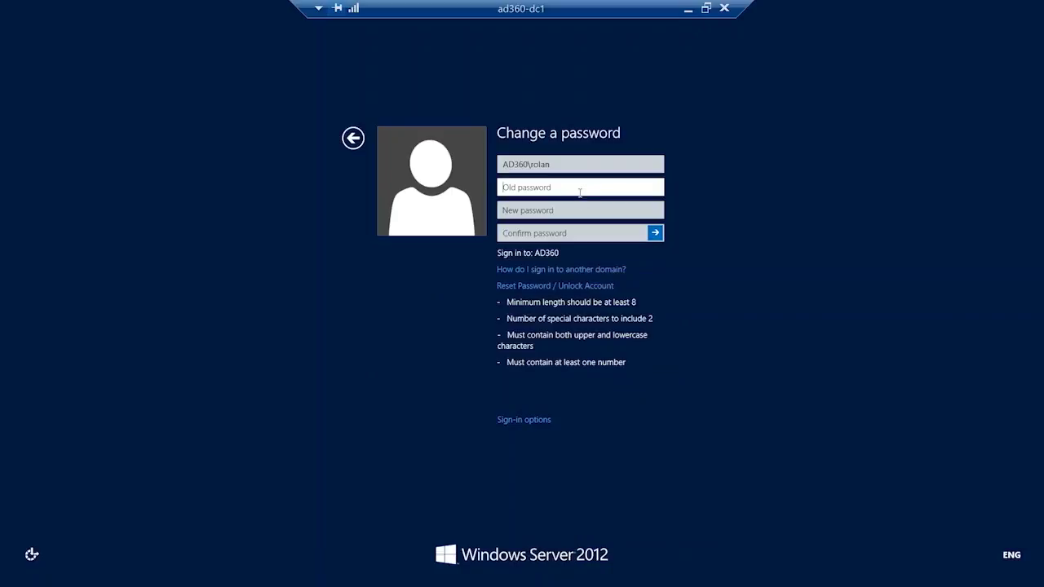
pyautogui.write('•••••••')
pyautogui.press('Tab')
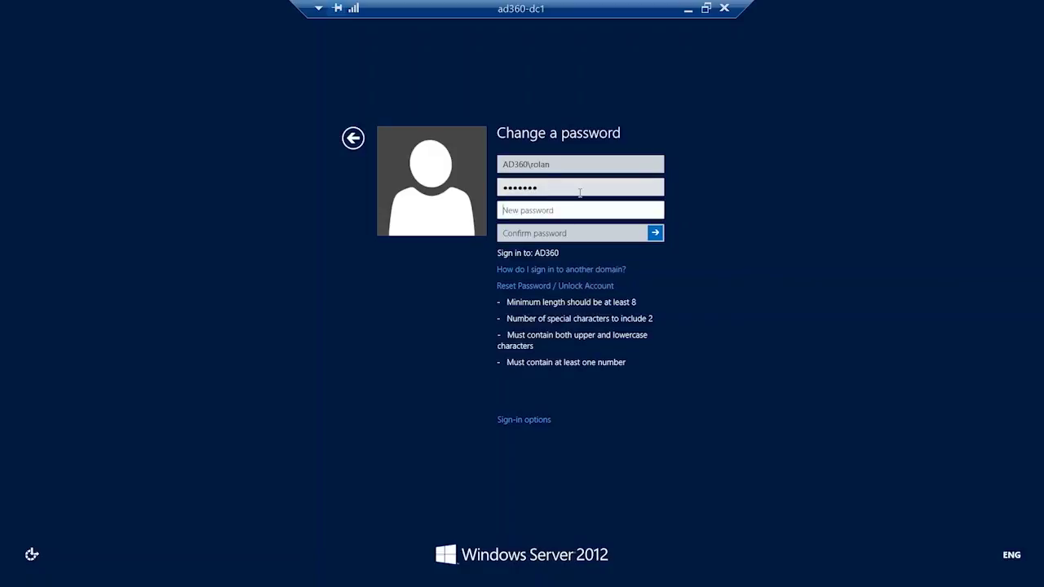
# Try to change the account to a new password with fewer than two special characters, and return to the password form.
pyautogui.write('••••')
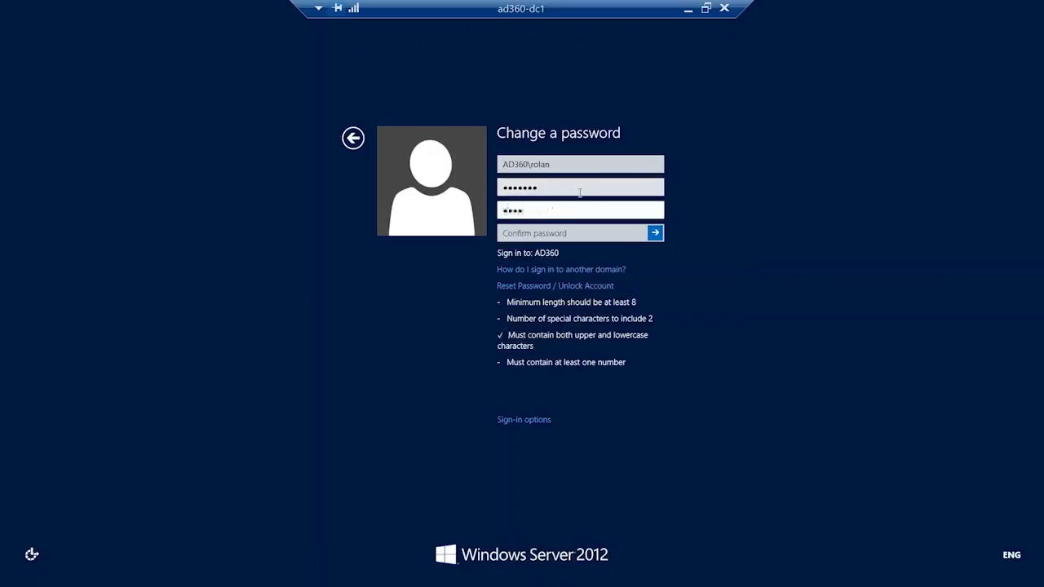
pyautogui.write('••••')
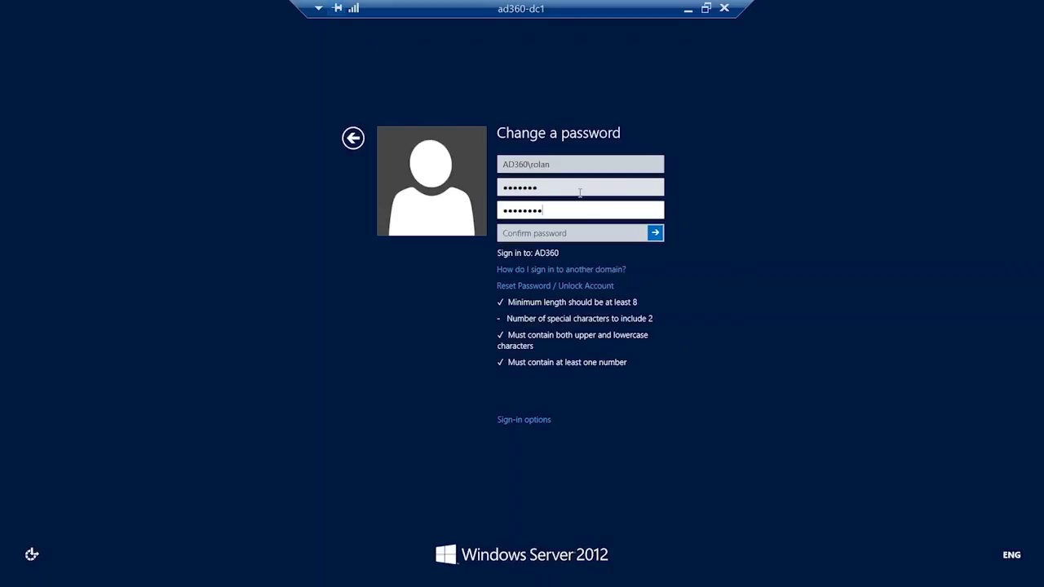
pyautogui.press('Tab')
pyautogui.write('•••••')
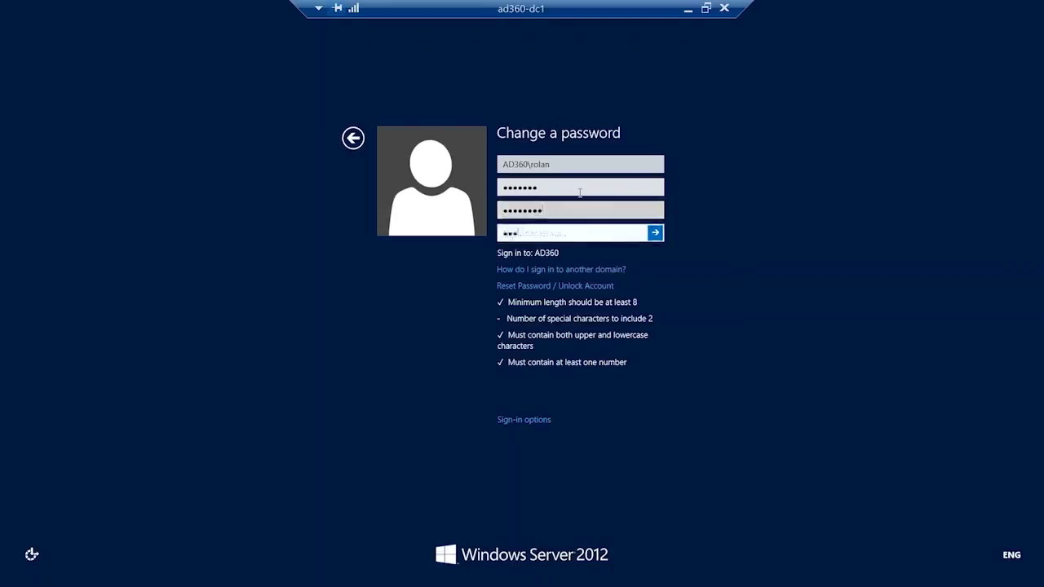
pyautogui.write('•••')
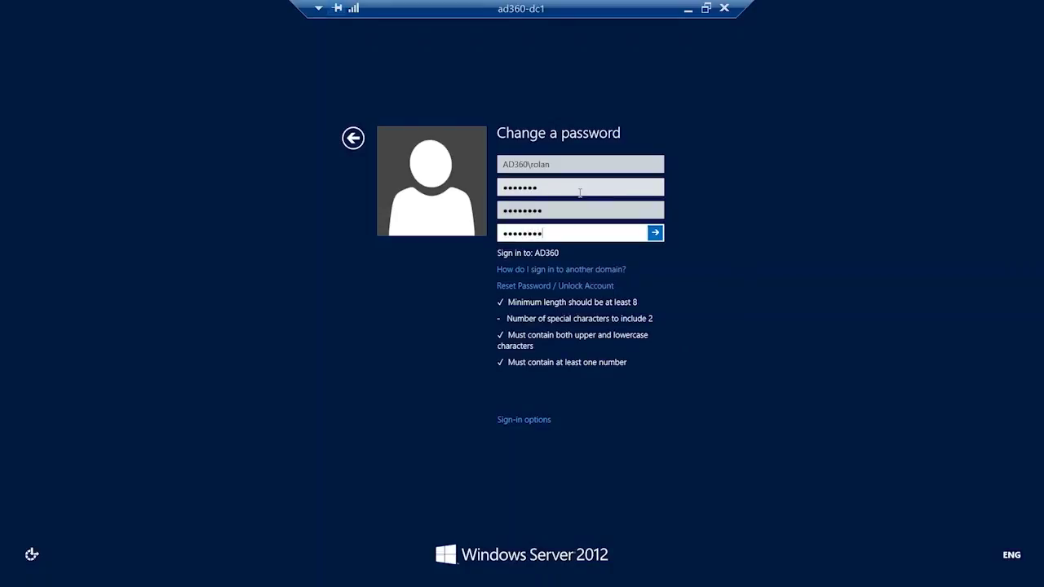
pyautogui.press('Return')
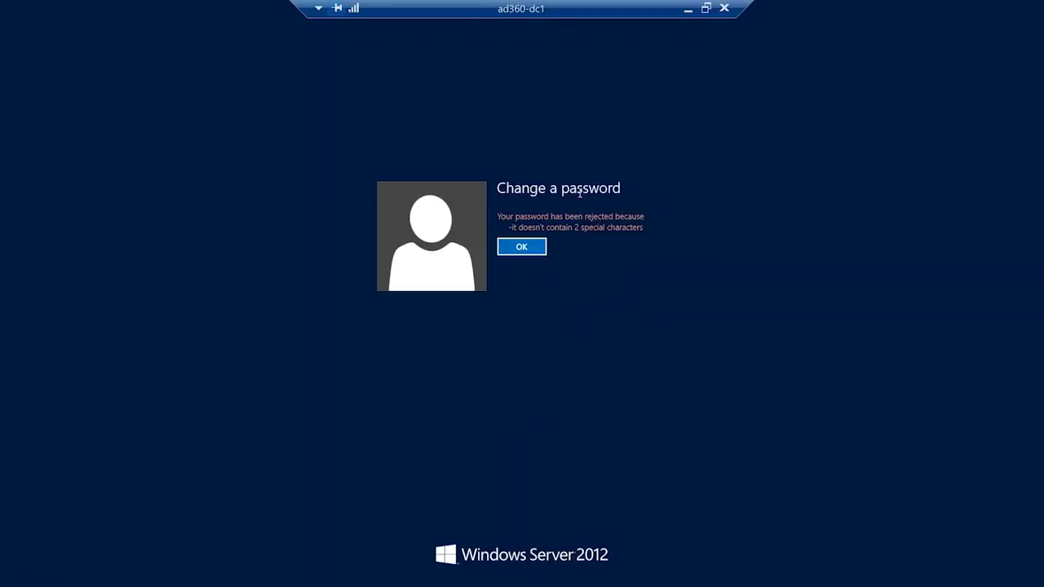
pyautogui.press('Return')
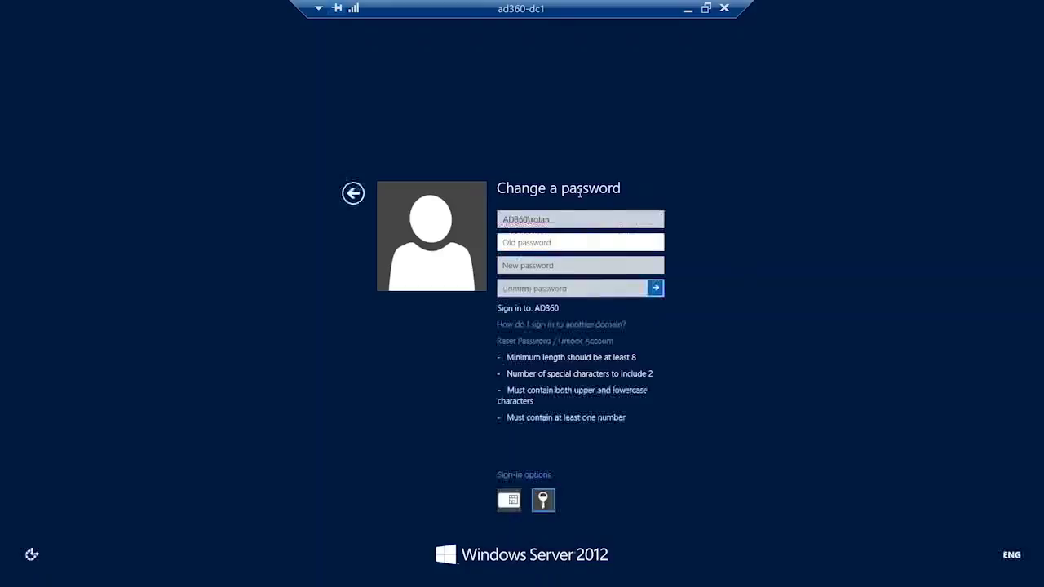
# Enter the account's old password again in the Change a password form.
pyautogui.write('••••••')
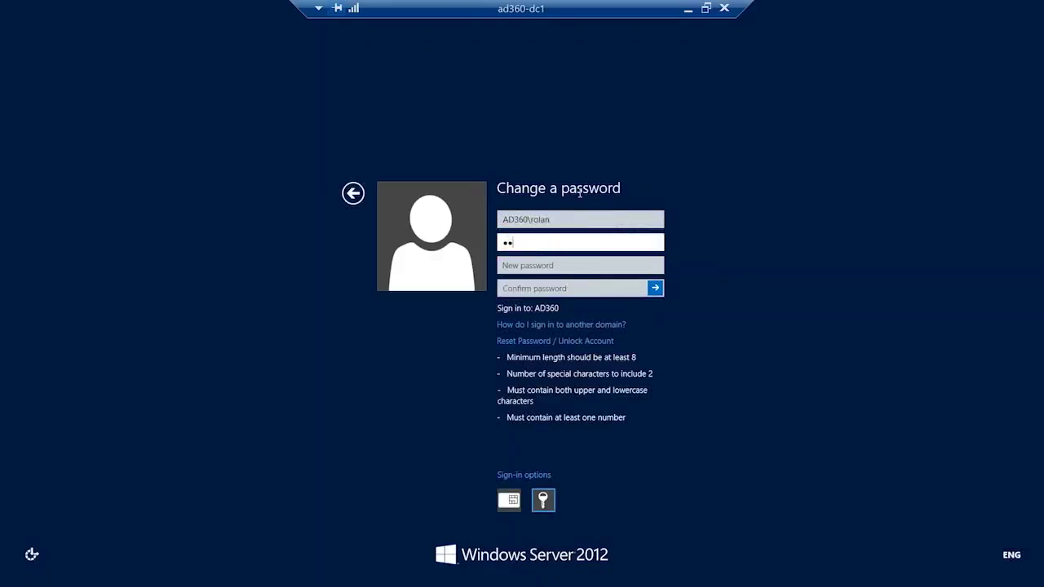
pyautogui.write('••')
pyautogui.press('Tab')
# Enter and confirm a new password that meets every listed policy rule, submit the change and return to the desktop.
pyautogui.write('••••')
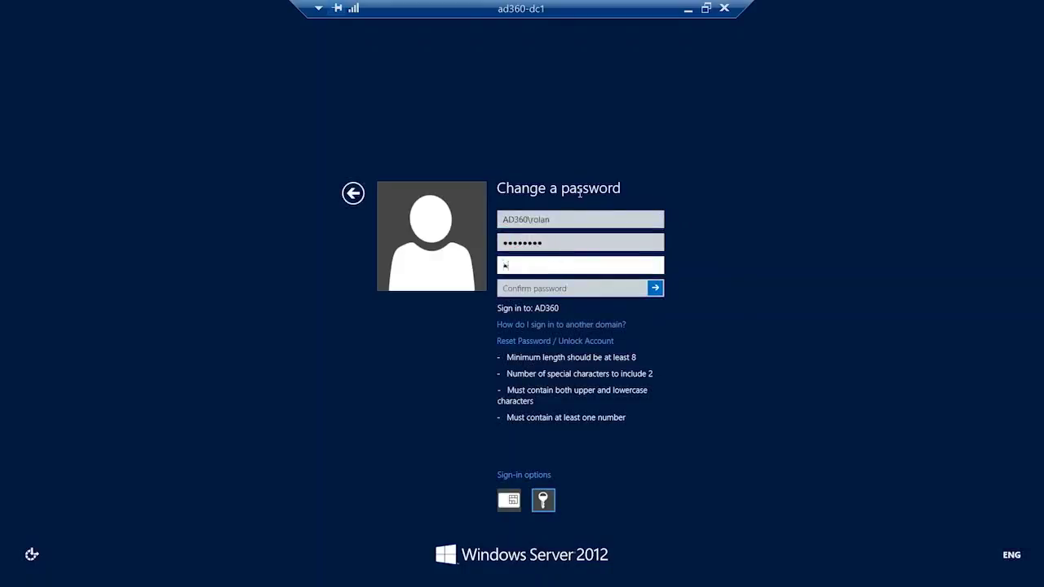
pyautogui.write('•••••')
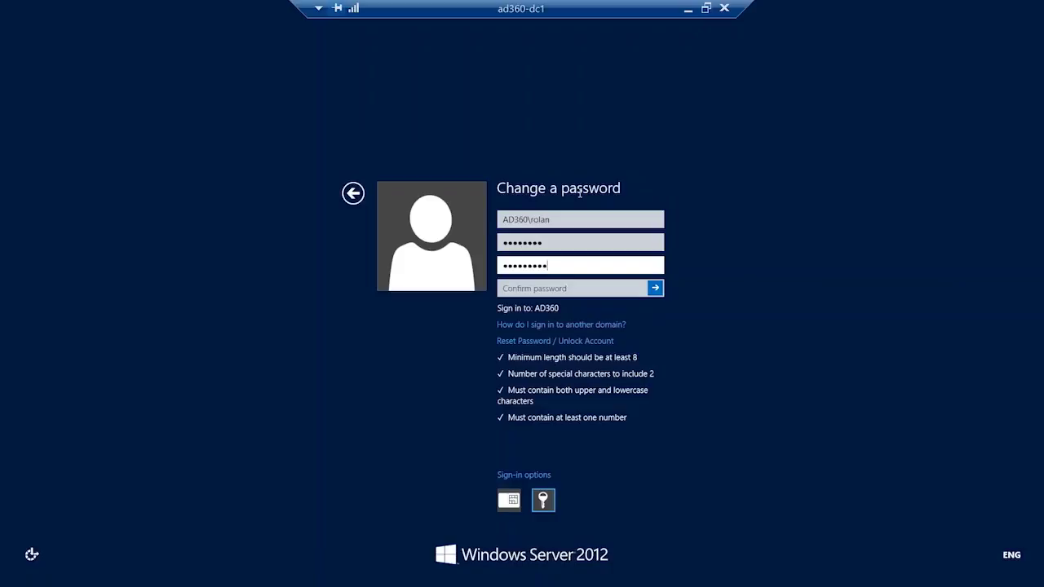
pyautogui.press('Tab')
pyautogui.write('•••••••••')
pyautogui.press('Return')
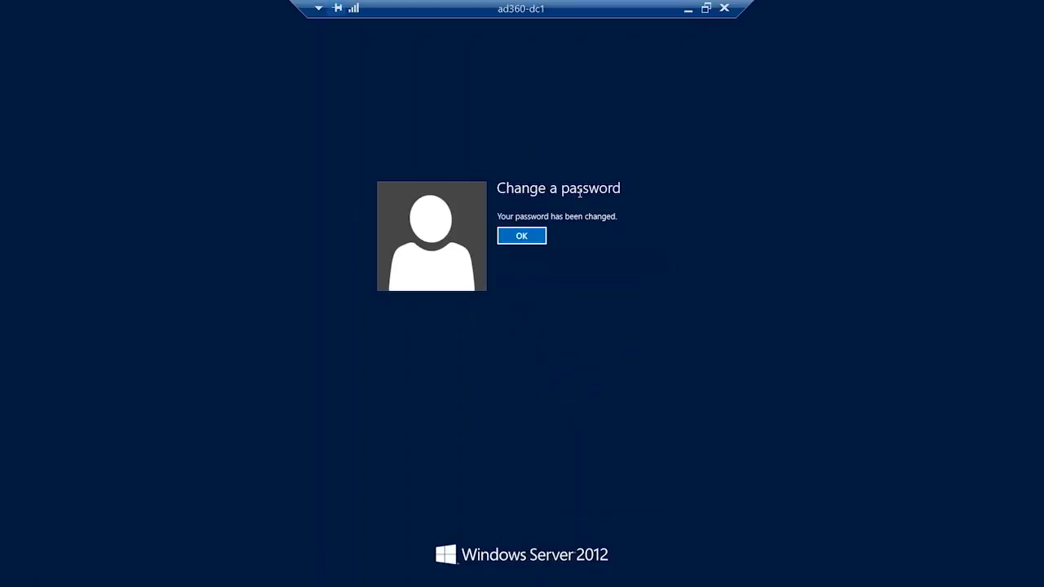
pyautogui.press('Return')
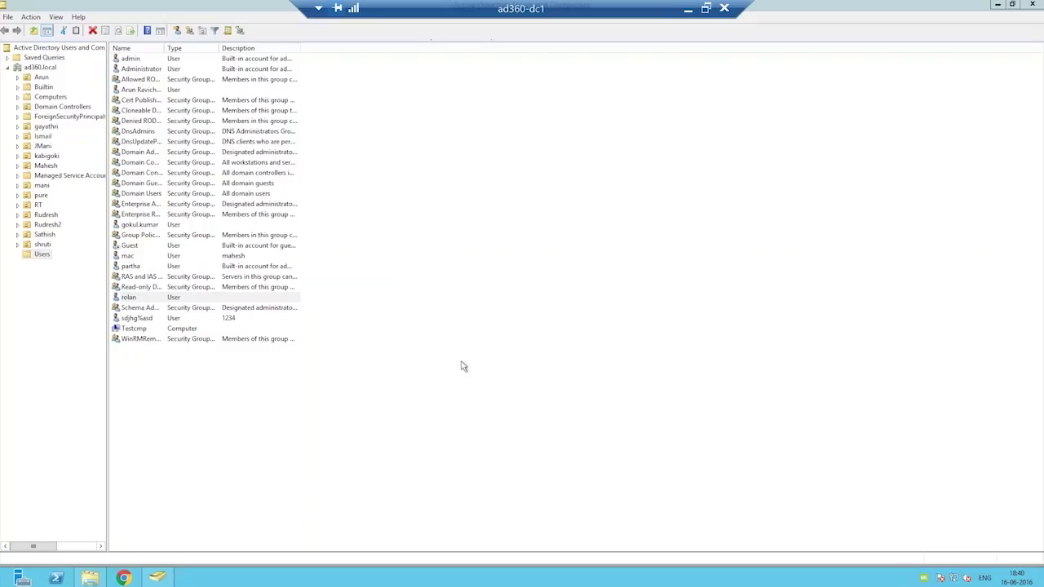
# Return to ADSelfService Plus, view the Office 365 / Azure configuration under Password Sync/Single Sign On, and go back to the app list.
pyautogui.click(687, 14)
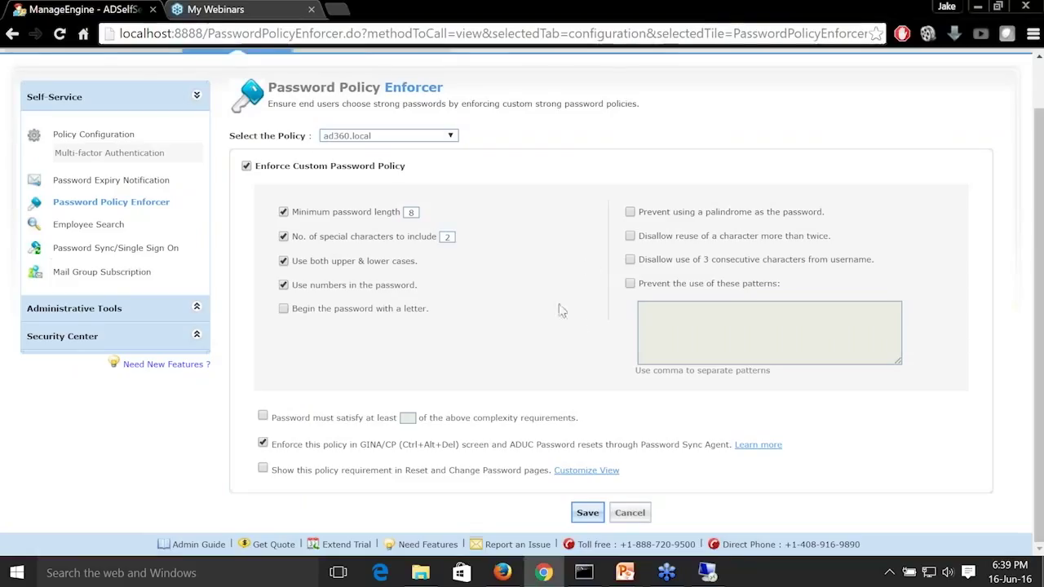
pyautogui.click(161, 249)
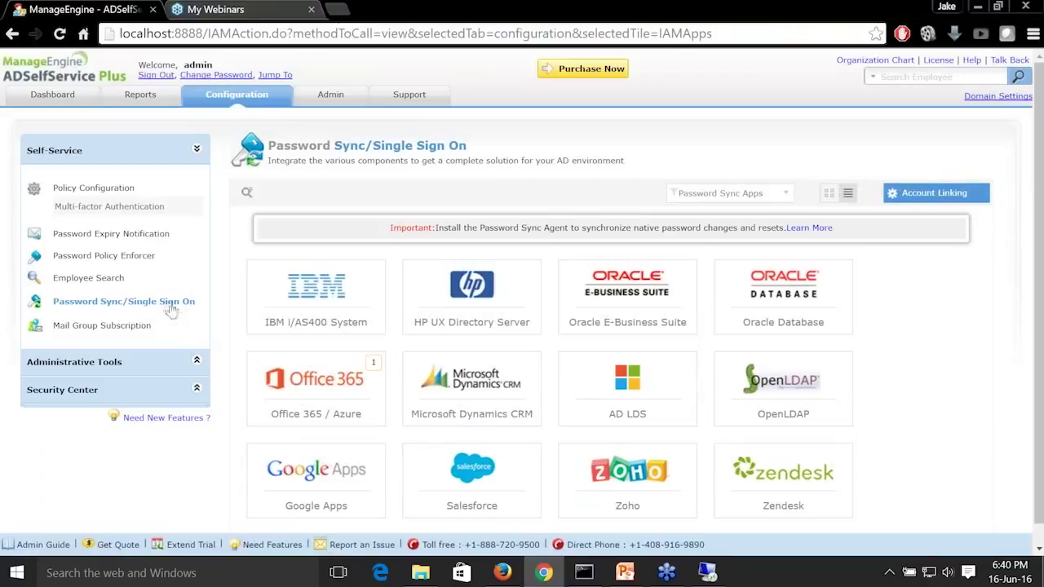
pyautogui.click(330, 390)
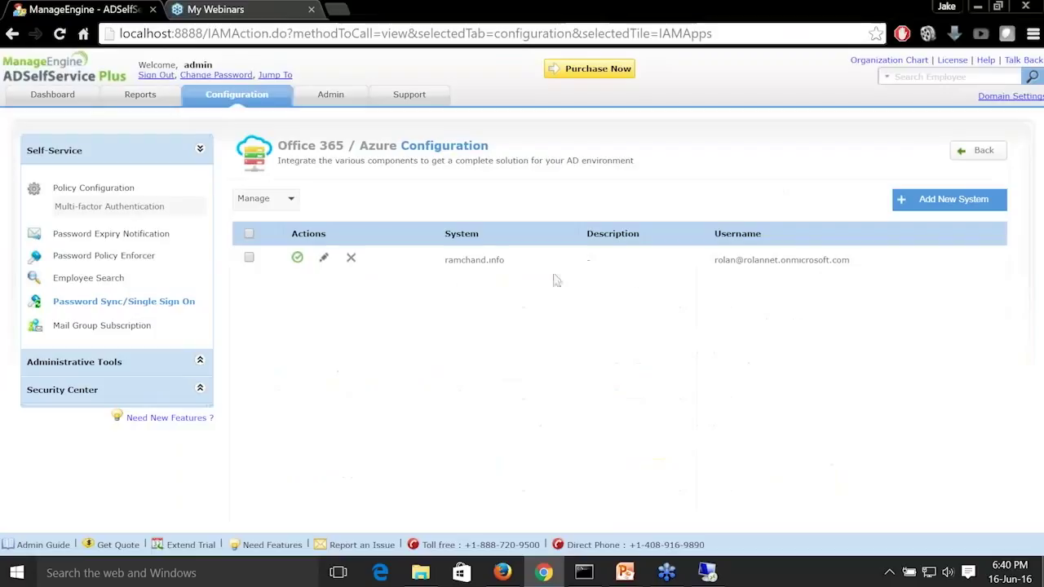
pyautogui.click(163, 304)
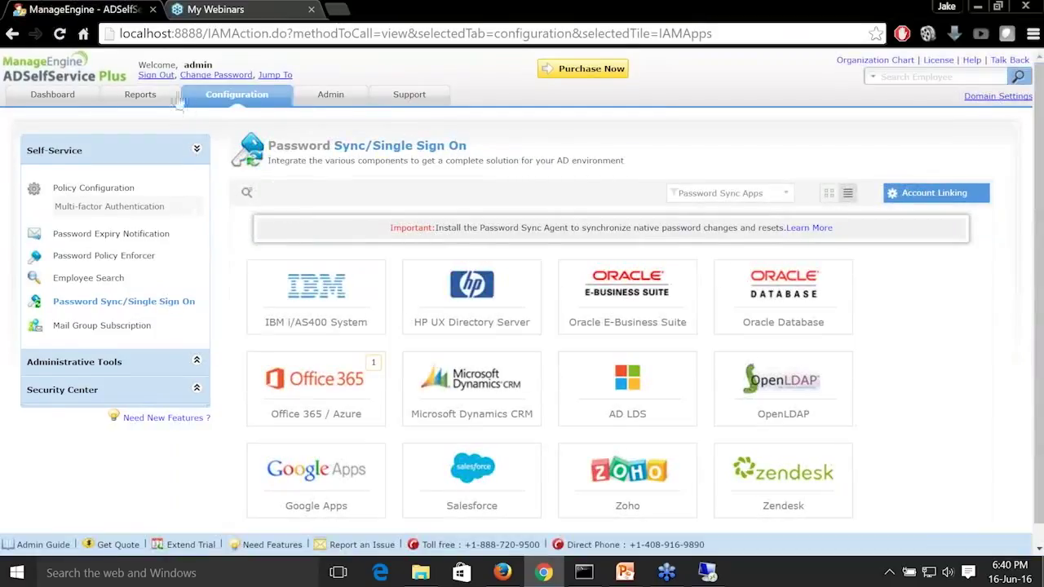
# Turn off the custom password policy for ad360.local in the Password Policy Enforcer and save.
pyautogui.click(229, 100)
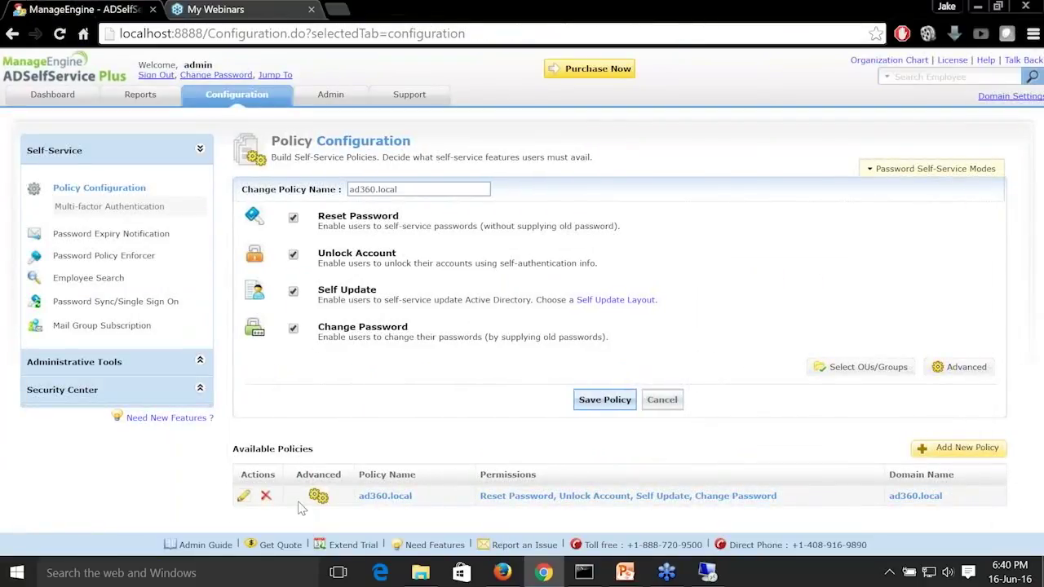
pyautogui.click(145, 256)
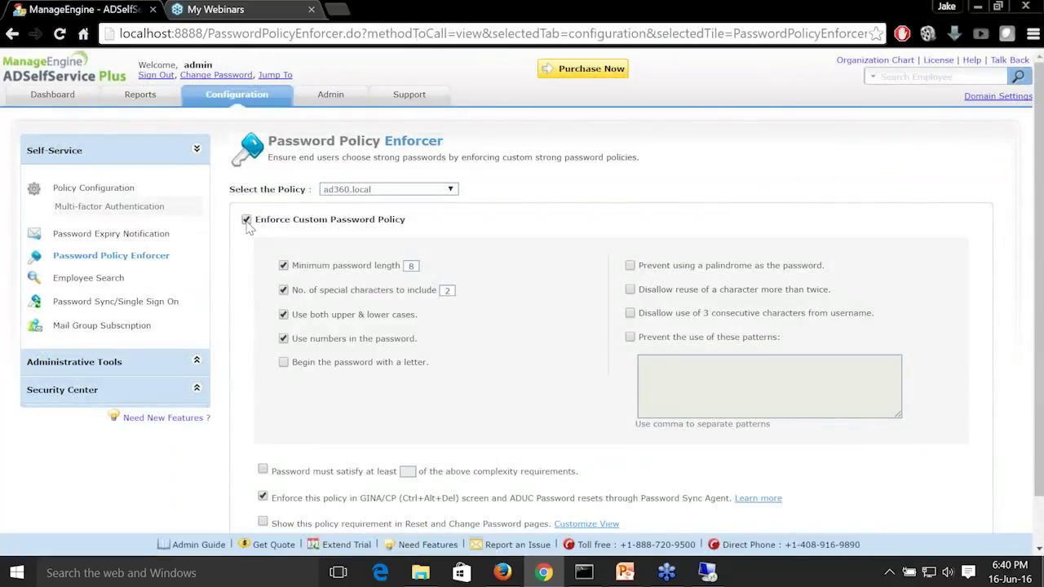
pyautogui.click(247, 222)
pyautogui.scroll(-1, 522, 440)
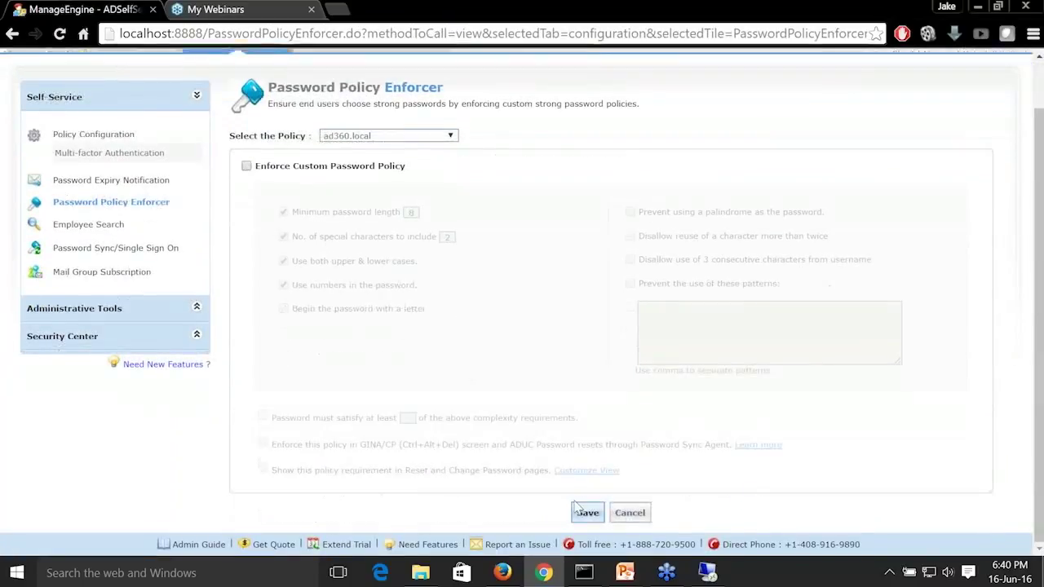
pyautogui.click(579, 510)
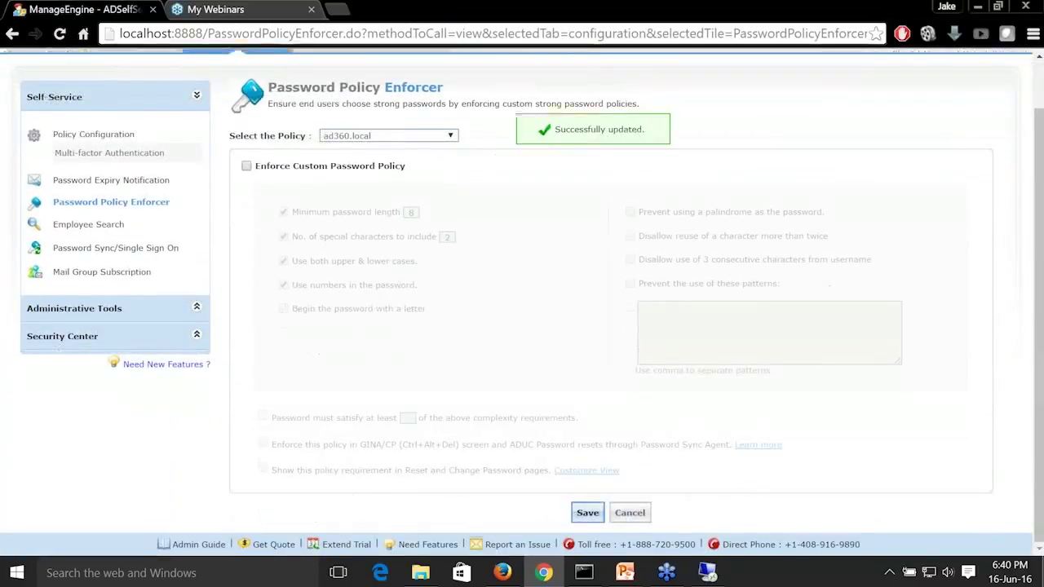
# Switch to Firefox and sign in to the AD360 self-service portal with the domain user's name and account password.
pyautogui.click(508, 576)
pyautogui.click(573, 161)
pyautogui.write('rolan')
pyautogui.press('Tab')
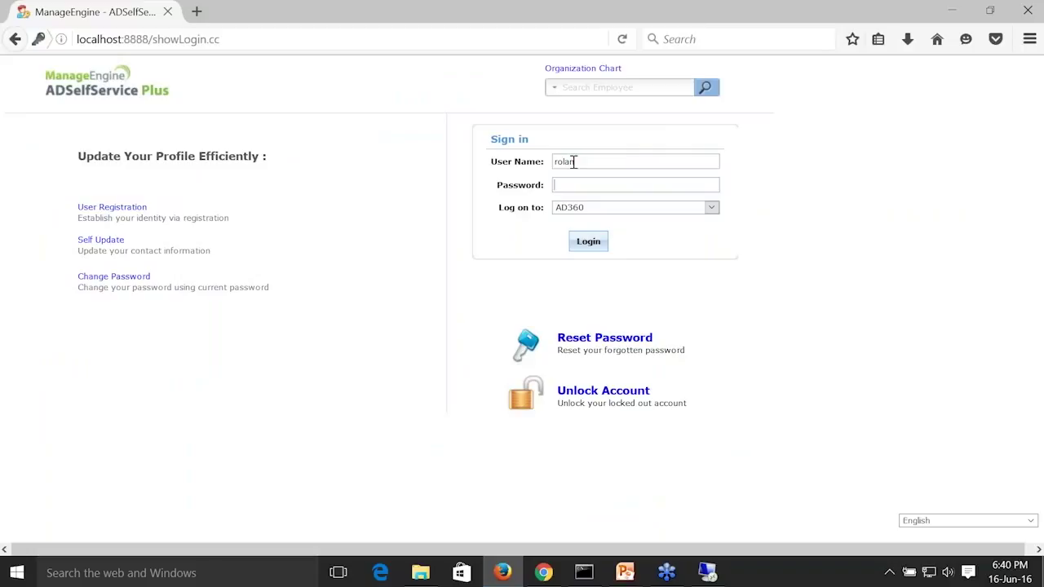
pyautogui.write('•••••••••')
pyautogui.press('Return')
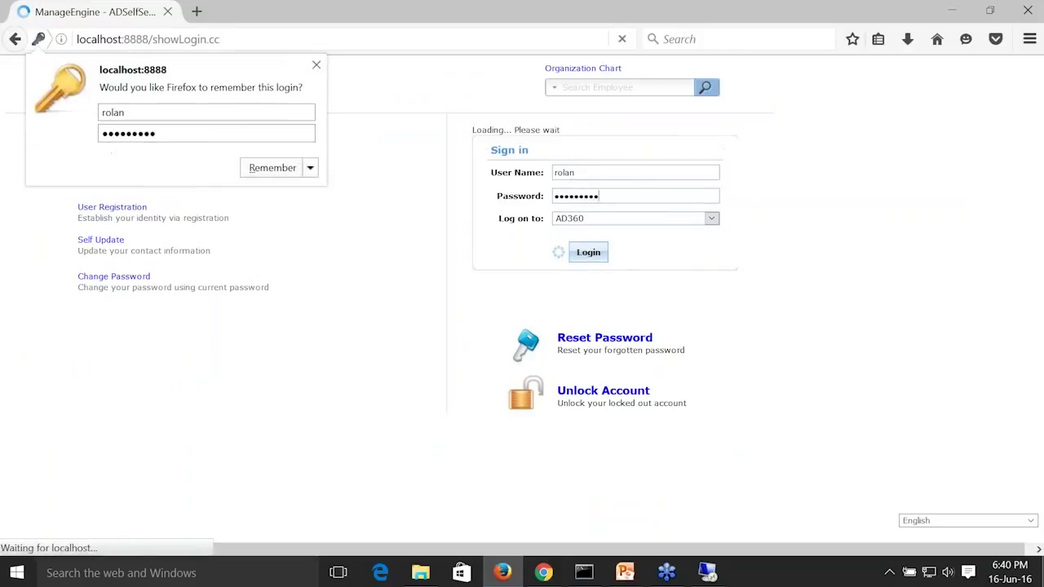
# Dismiss the Firefox prompt to remember the login, view the Enrollment page and open the Change Password page.
pyautogui.click(317, 65)
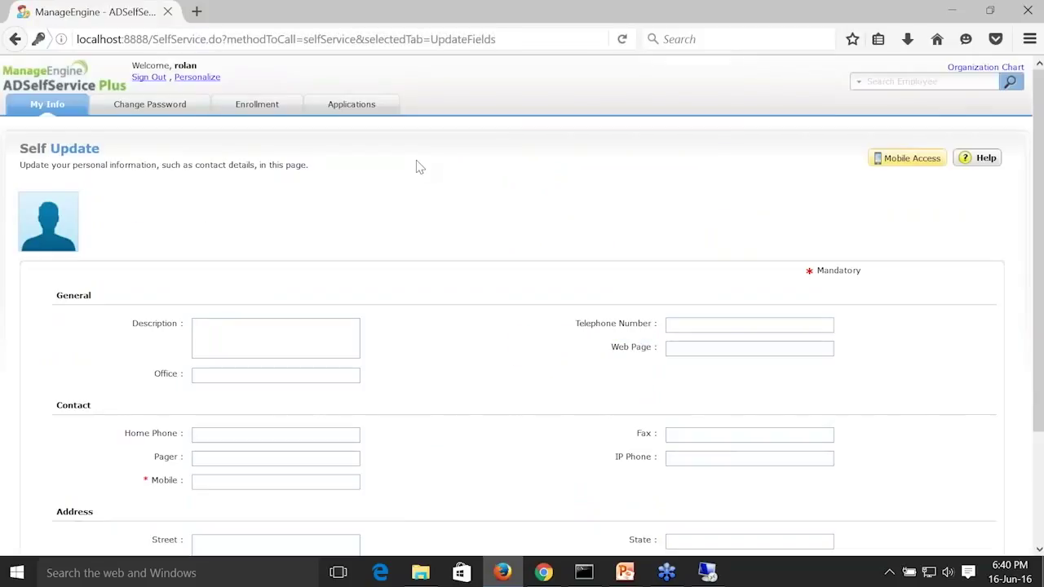
pyautogui.click(273, 111)
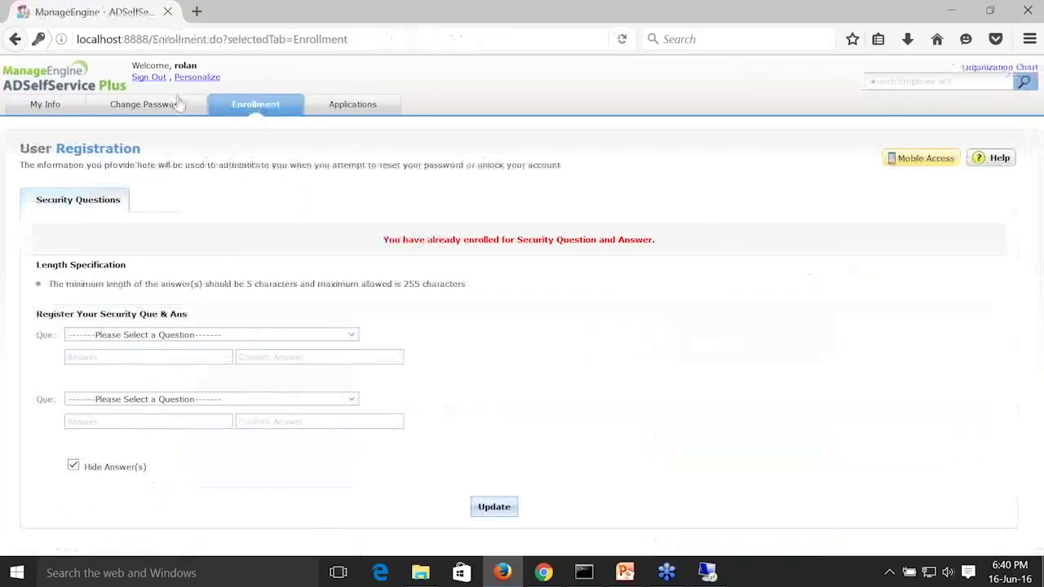
pyautogui.click(147, 104)
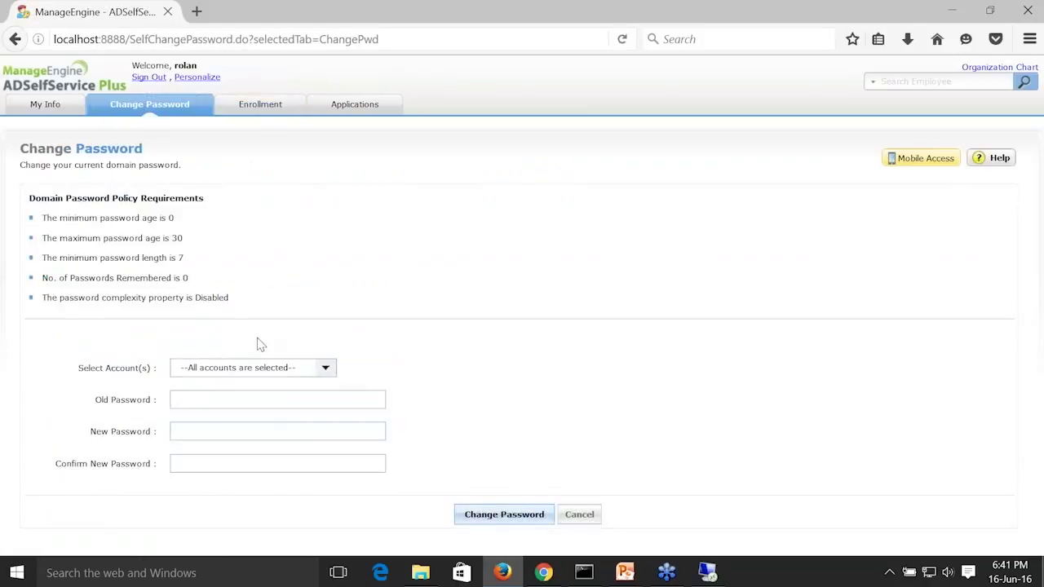
# Review the Domain Password Policy Requirements and the list of accounts available for the password change.
pyautogui.moveTo(249, 306); pyautogui.dragTo(43, 213)
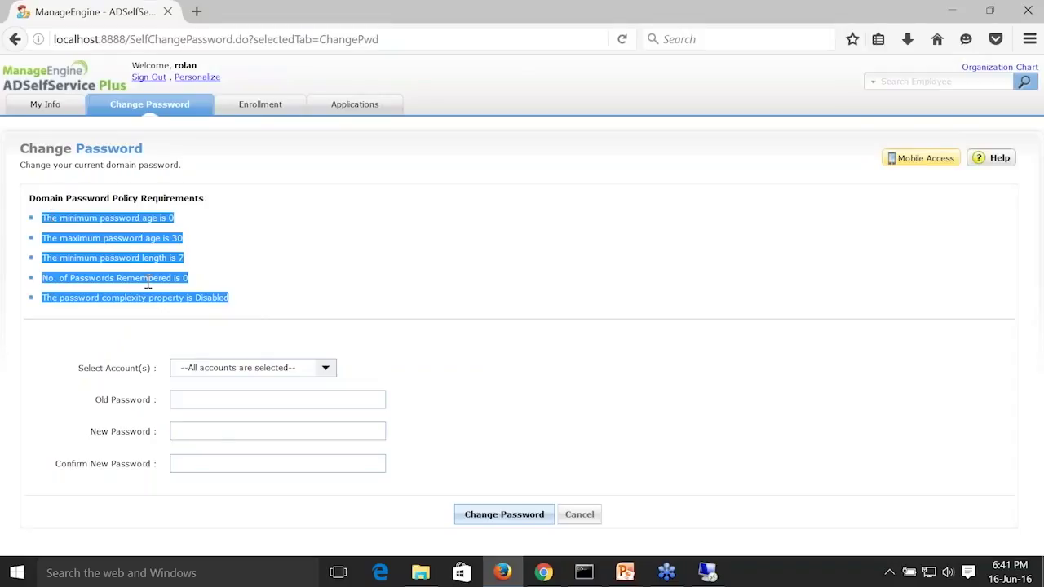
pyautogui.click(325, 367)
pyautogui.click(326, 371)
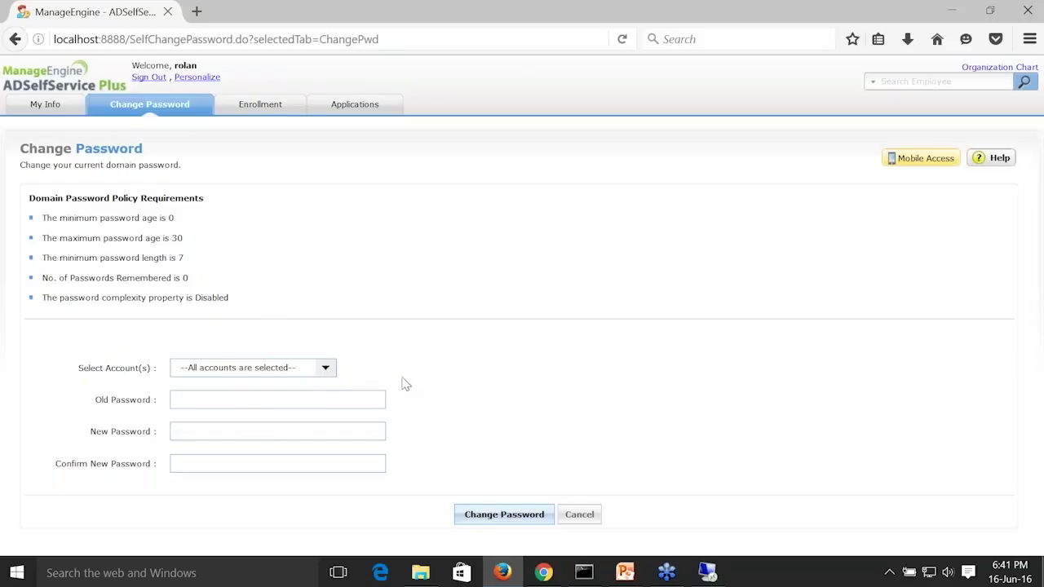
# Enter the old password in the Change Password form and check which linked accounts are selected.
pyautogui.click(311, 403)
pyautogui.write('••••••••')
pyautogui.click(330, 370)
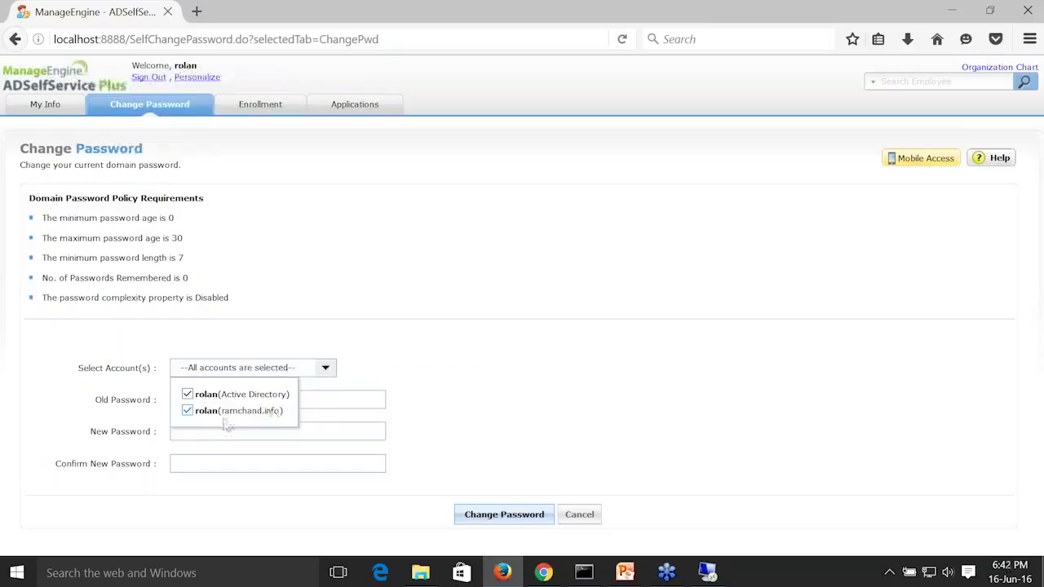
# Enter and confirm the new password, and deselect the Active Directory account so only the ramchand.info account is changed.
pyautogui.click(331, 433)
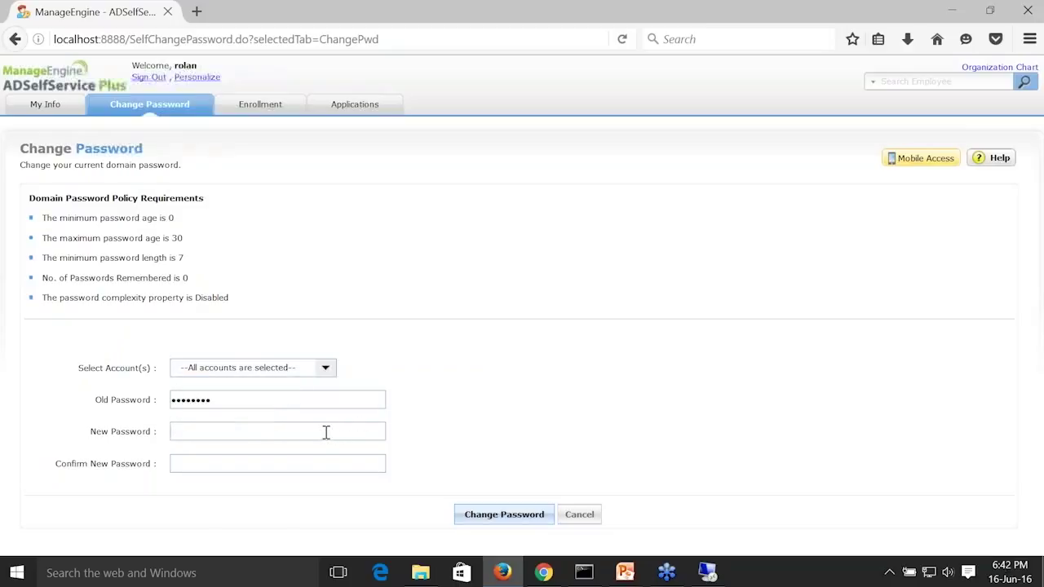
pyautogui.write('********')
pyautogui.press('Tab')
pyautogui.write('********')
pyautogui.click(325, 368)
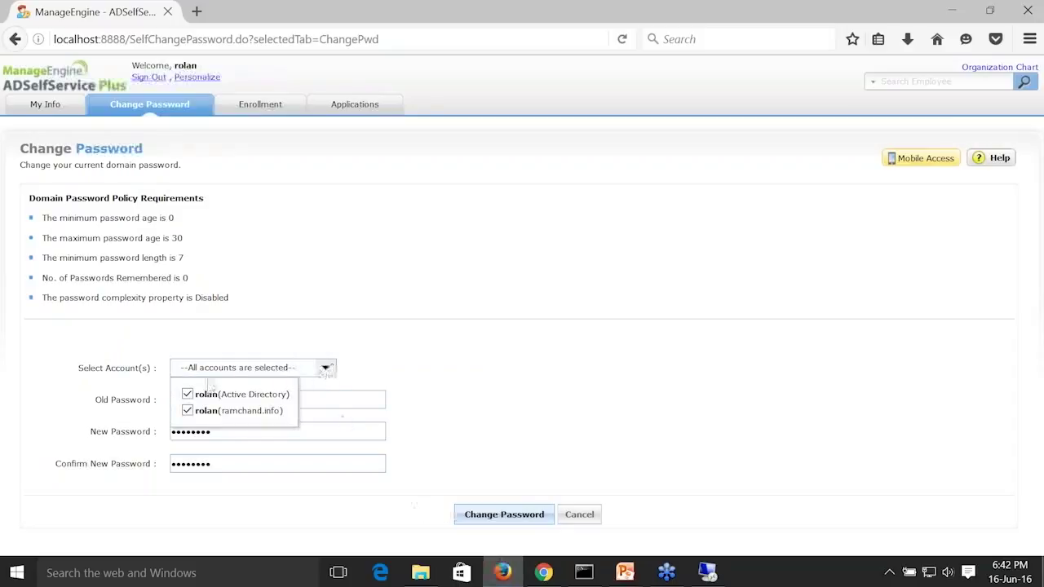
pyautogui.click(196, 401)
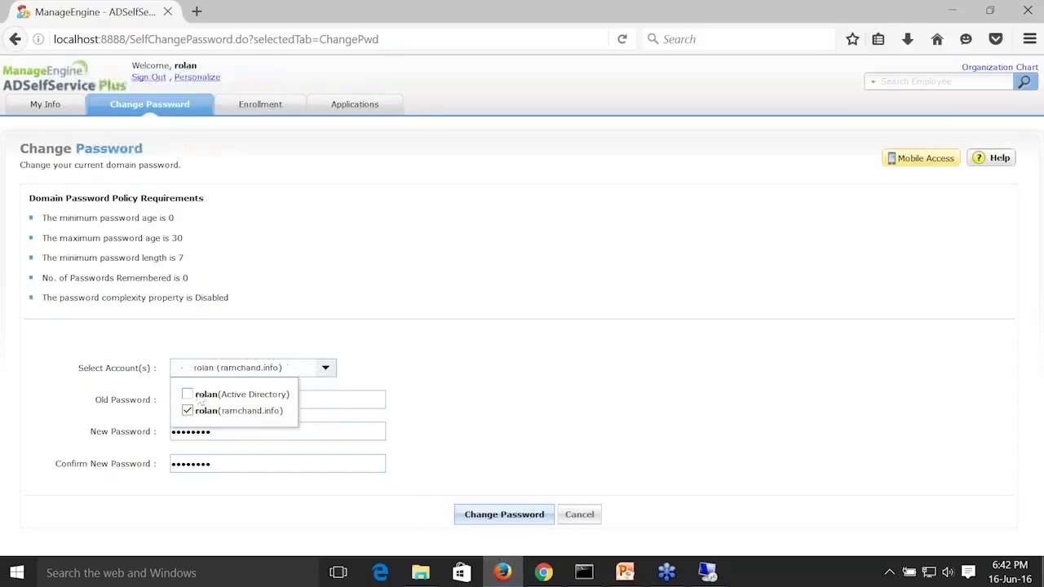
# Switch to the admin console in Chrome and examine the Password Sync options in the advanced settings of the ad360.local policy.
pyautogui.moveTo(542, 575)
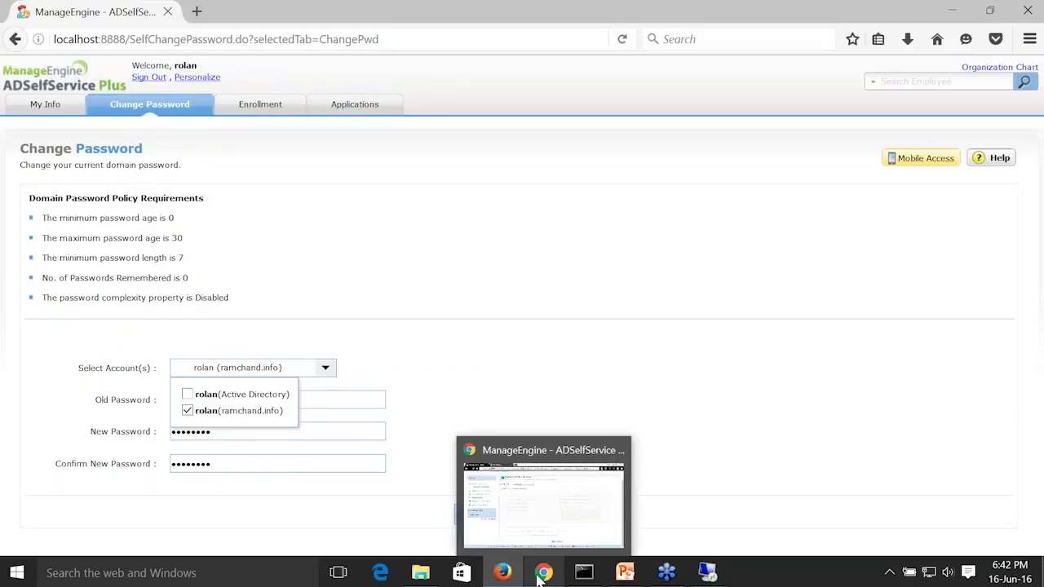
pyautogui.click(552, 503)
pyautogui.scroll(1, 452, 269)
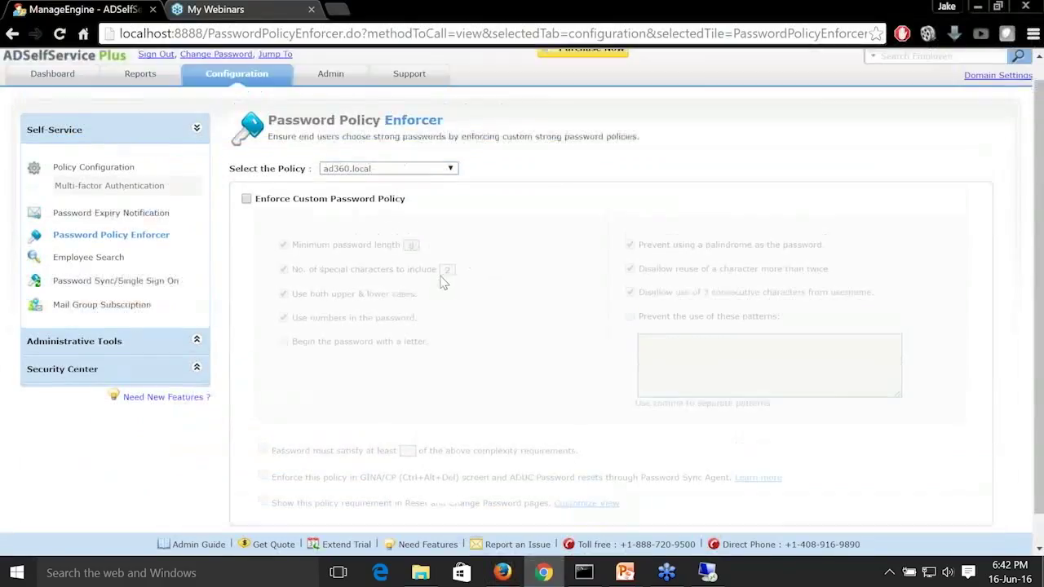
pyautogui.click(133, 190)
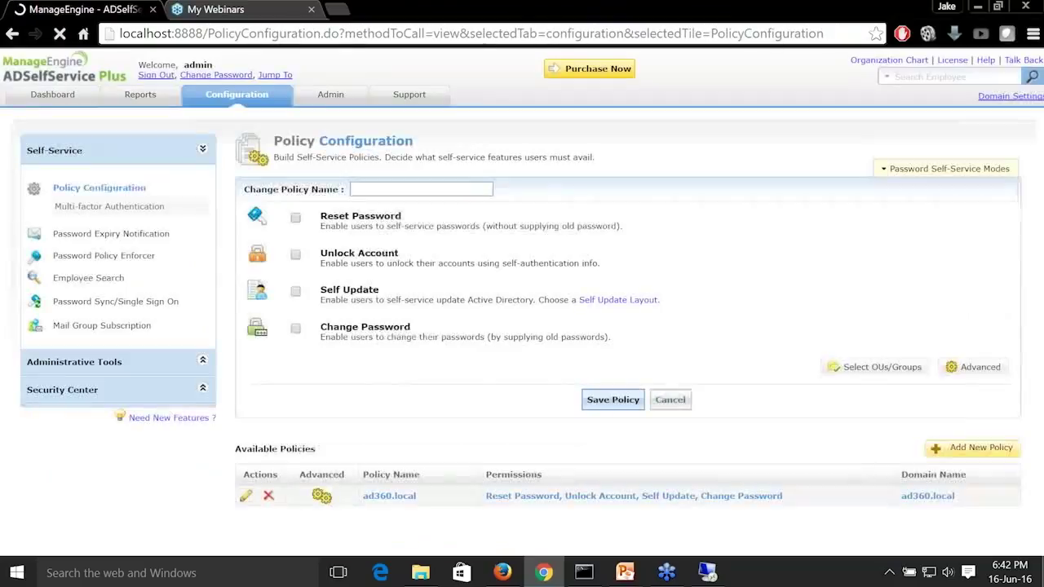
pyautogui.click(318, 495)
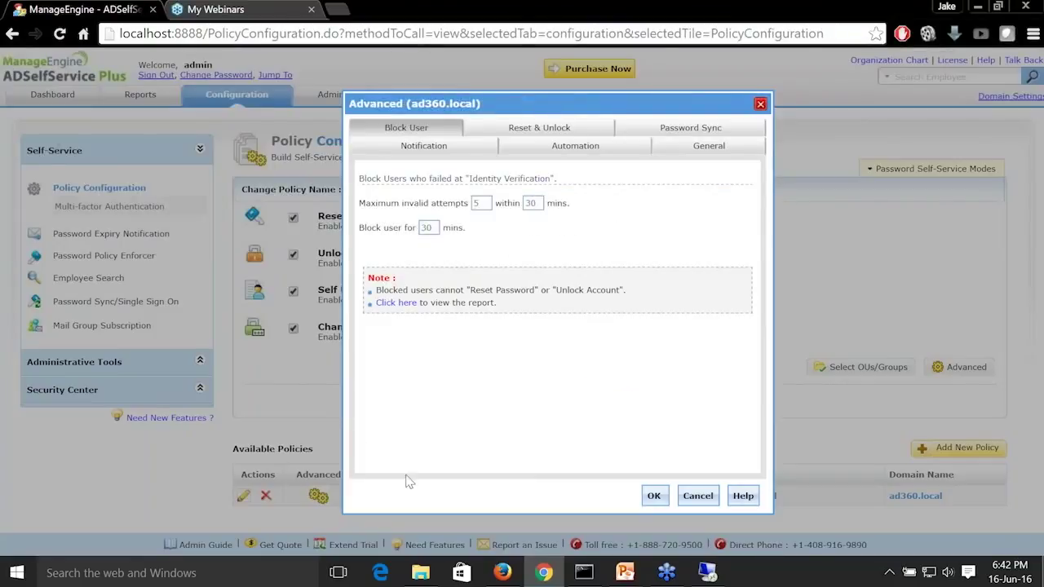
pyautogui.click(658, 133)
pyautogui.moveTo(379, 218); pyautogui.dragTo(679, 216)
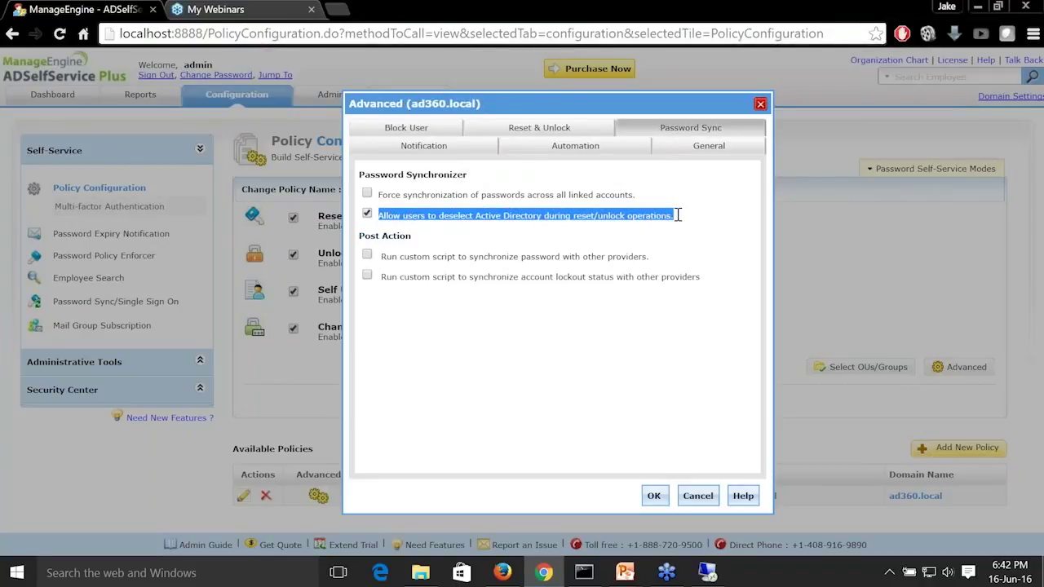
pyautogui.click(700, 495)
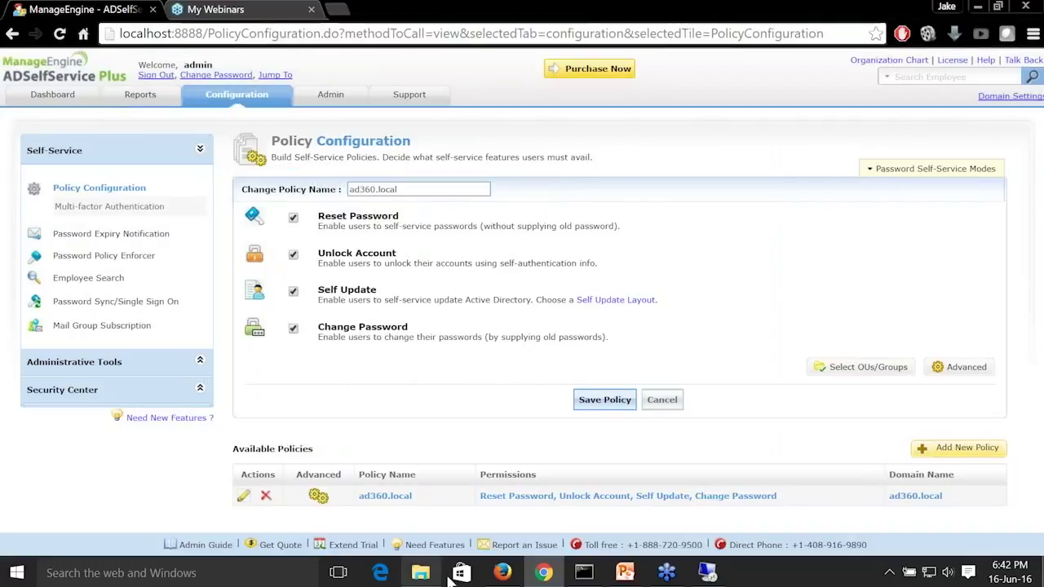
# Return to Firefox, submit the password change for the ramchand.info account and dismiss the prompt to remember the password.
pyautogui.click(494, 566)
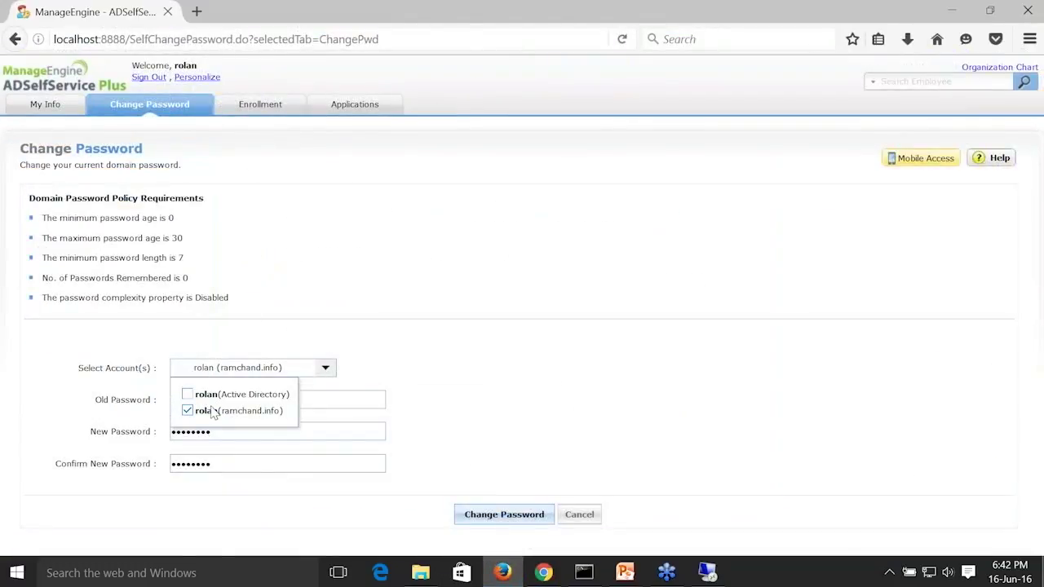
pyautogui.click(428, 381)
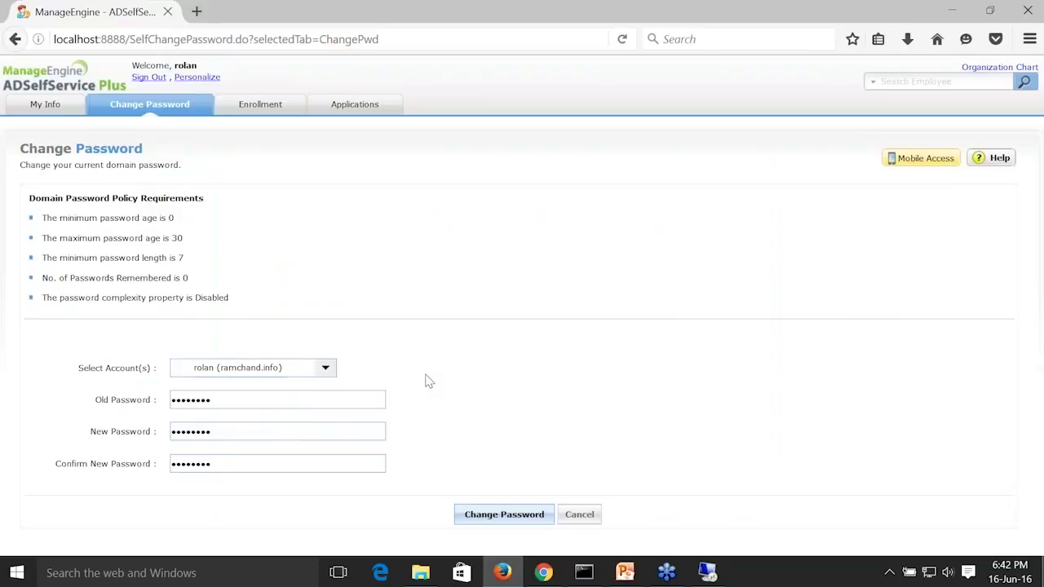
pyautogui.click(492, 522)
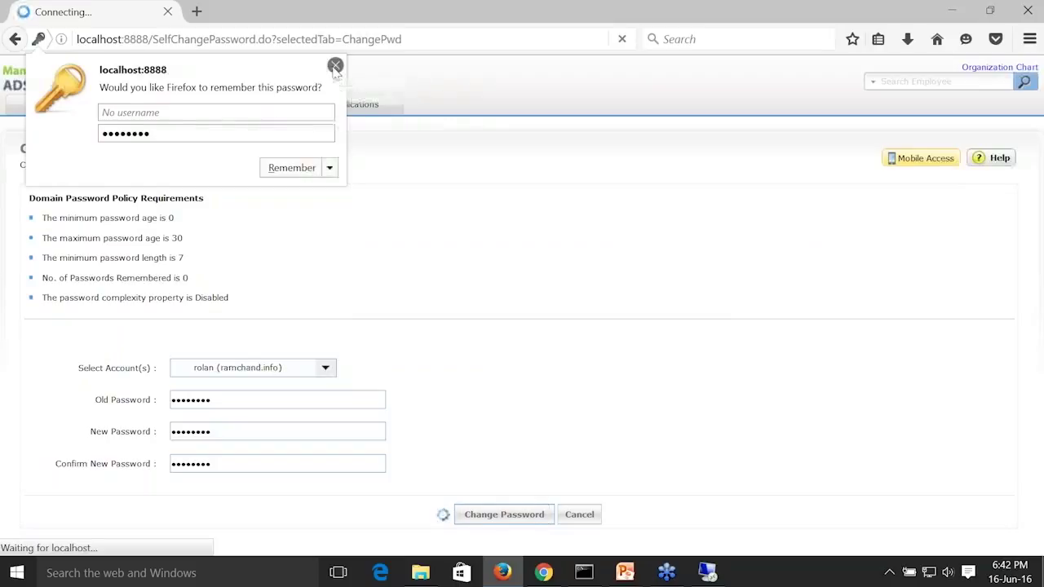
pyautogui.click(336, 66)
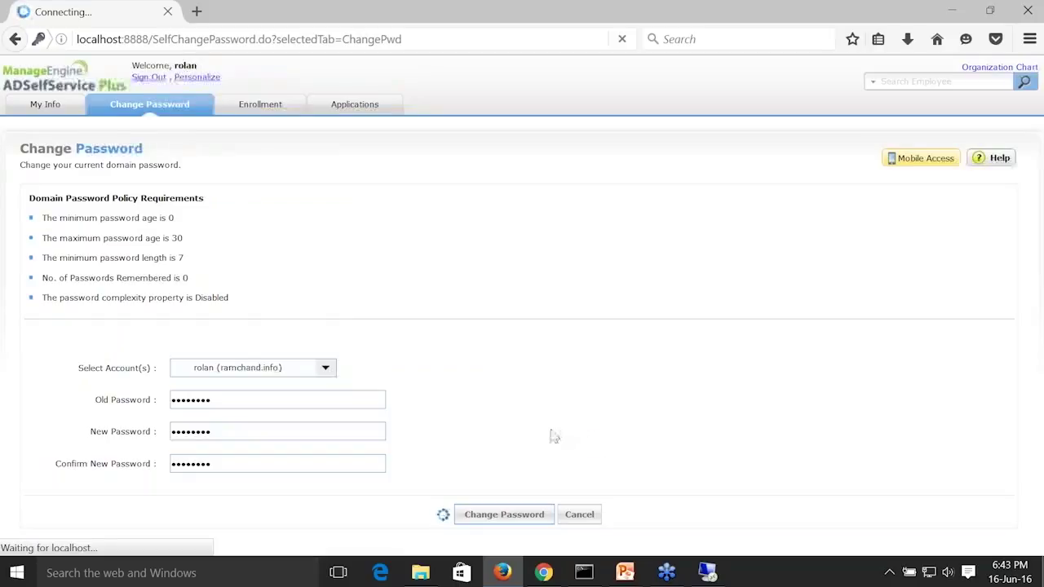
pyautogui.moveTo(543, 572)
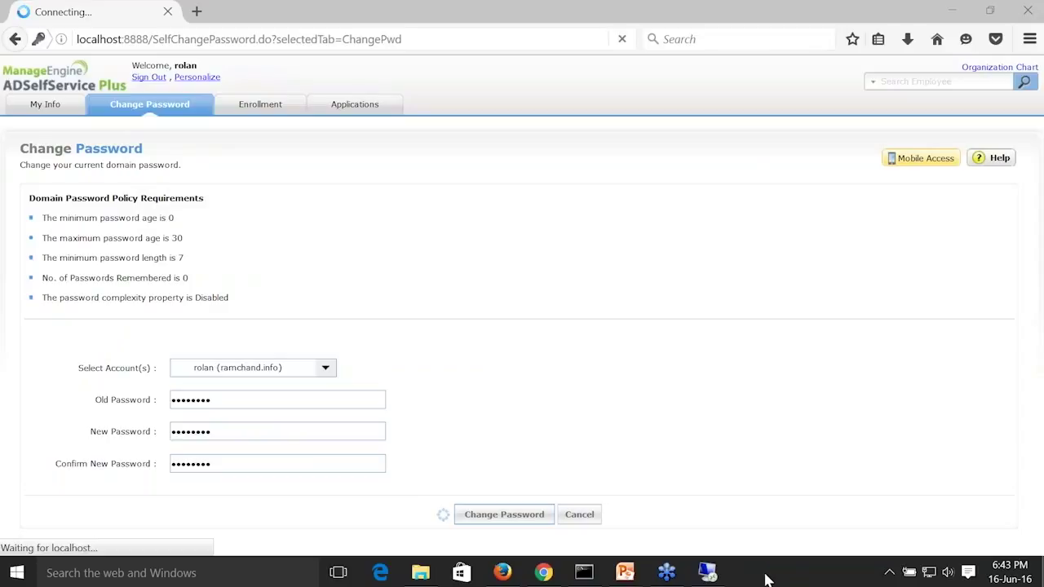
pyautogui.moveTo(709, 573)
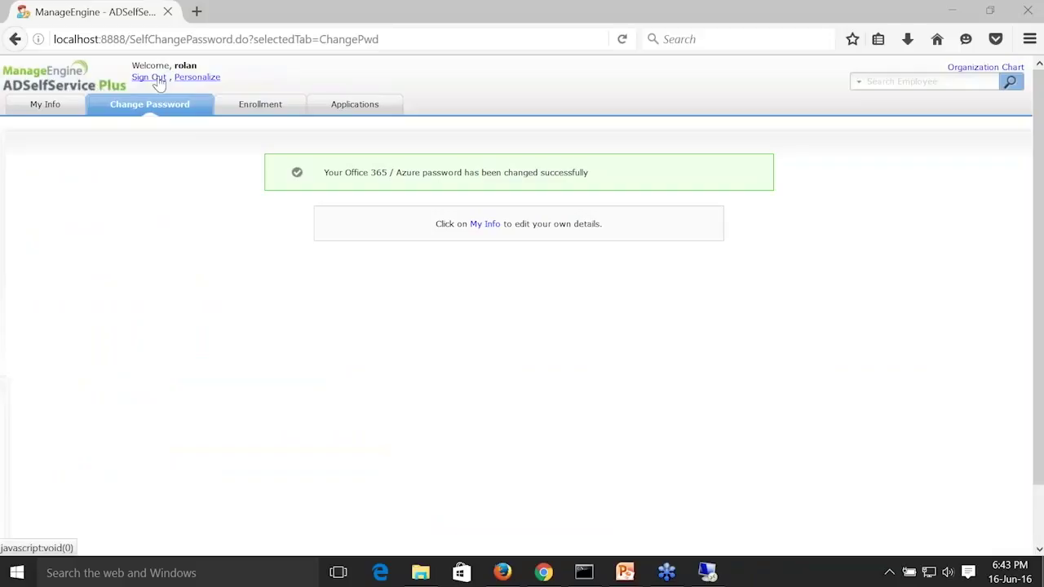
# Reopen the Change Password page and briefly view the Active Directory users in the ad360-dc1 remote session.
pyautogui.click(155, 109)
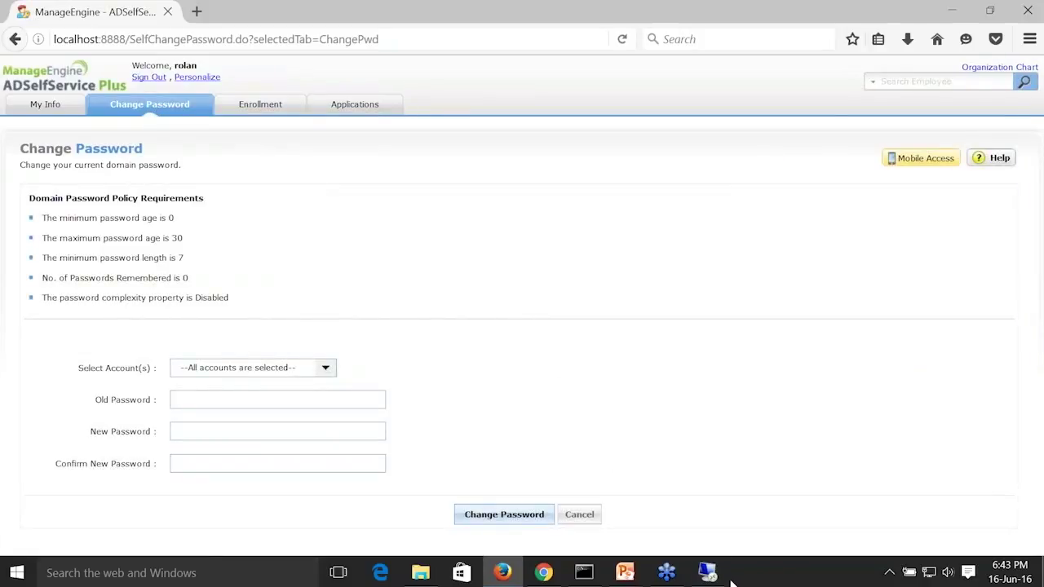
pyautogui.click(707, 574)
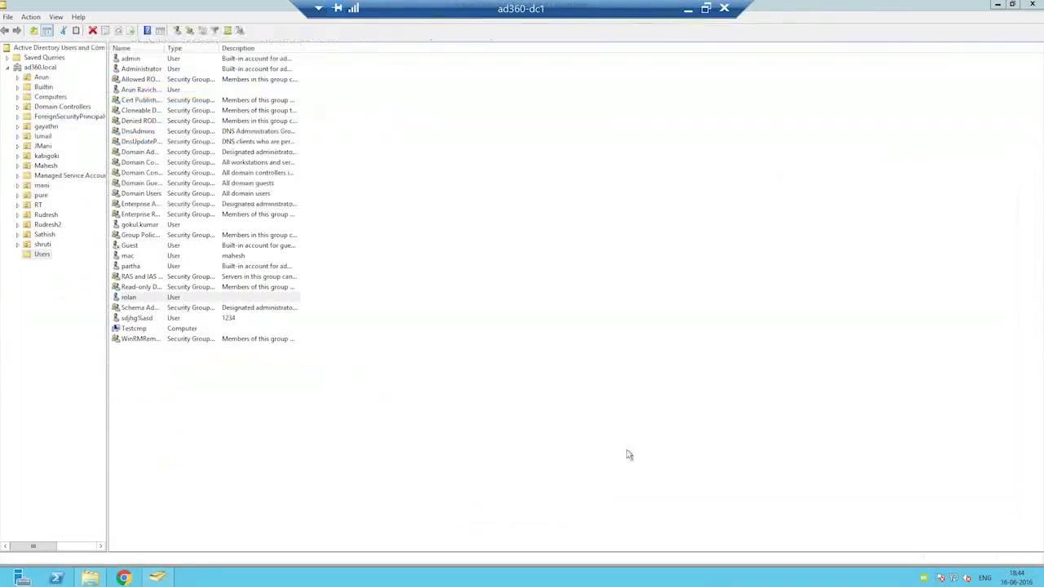
pyautogui.click(688, 8)
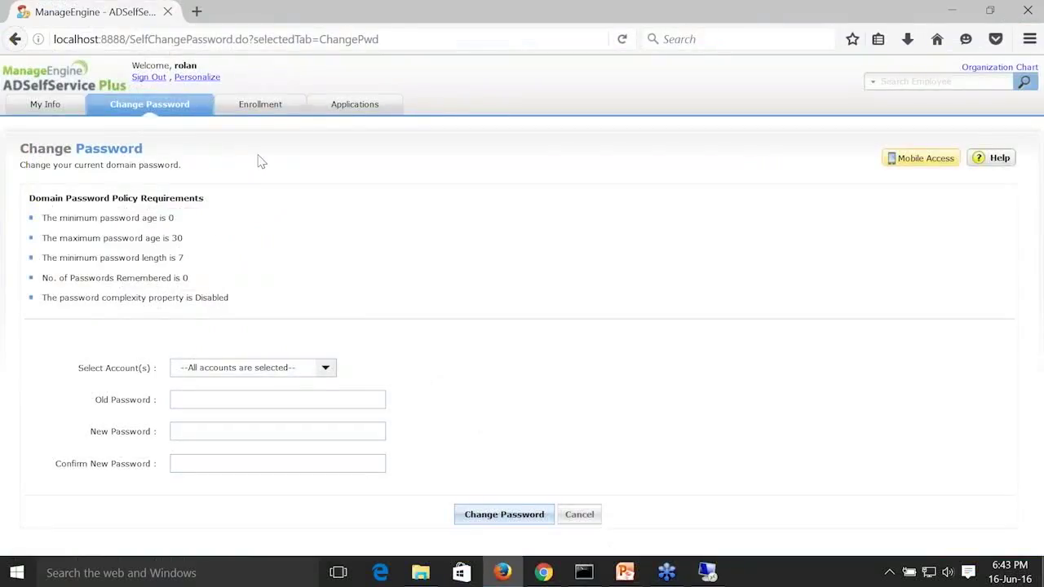
# Switch to the admin console in Chrome and enable Enforce Custom Password Policy for ad360.local in the Password Policy Enforcer.
pyautogui.click(543, 573)
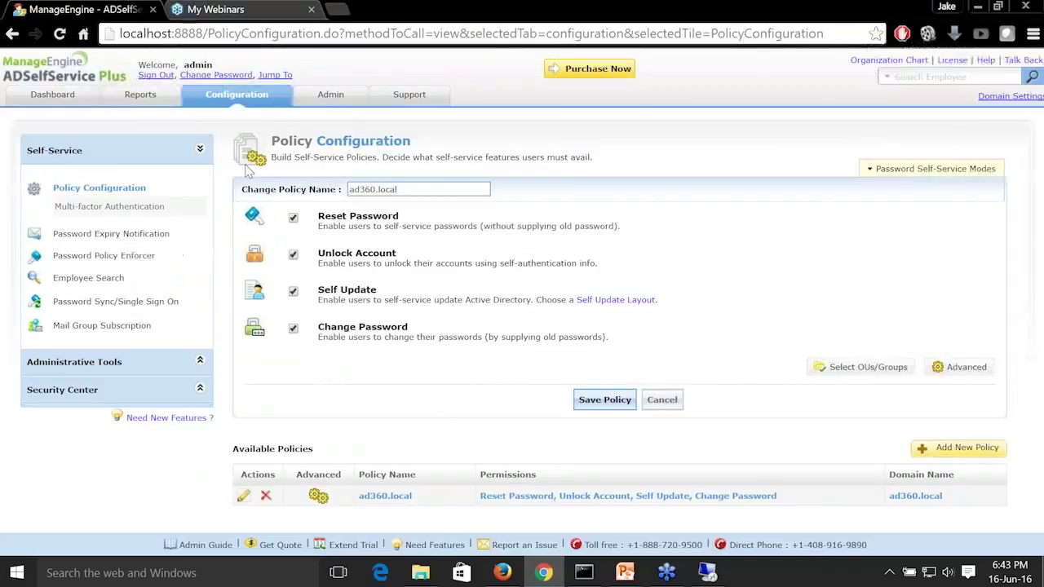
pyautogui.click(145, 256)
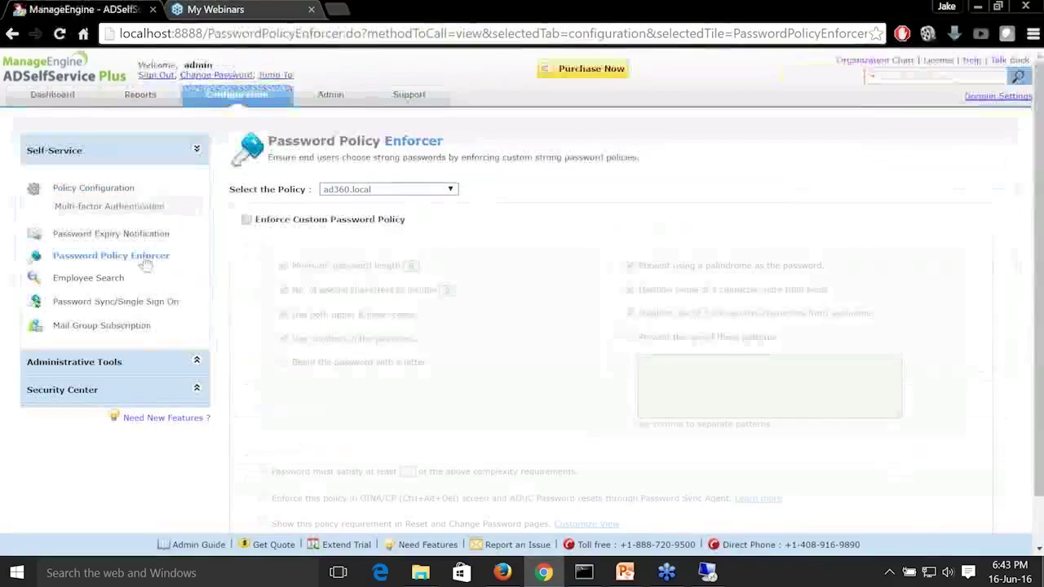
pyautogui.click(246, 219)
pyautogui.scroll(-2, 407, 359)
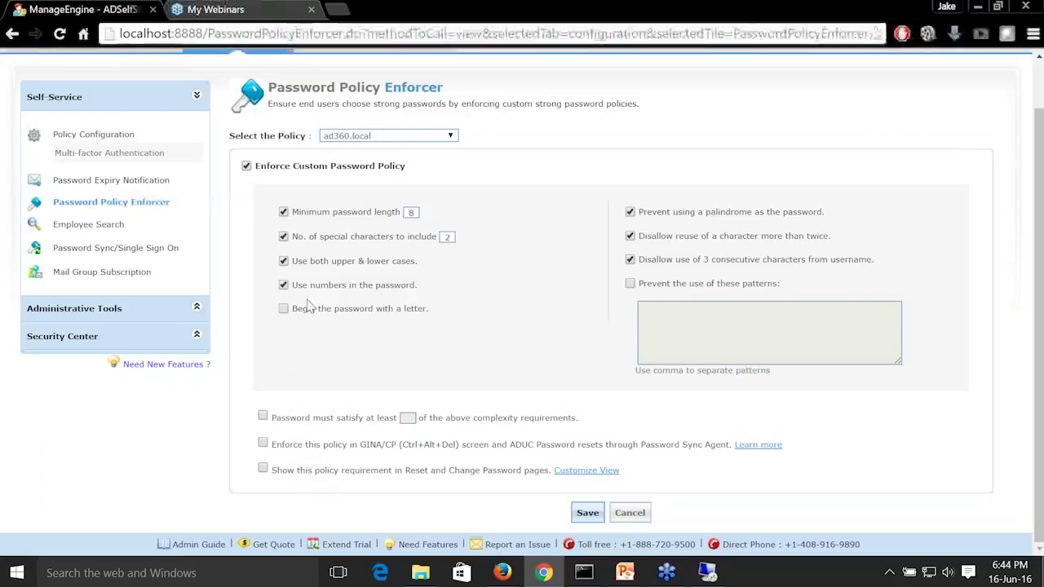
# Turn off the rules against palindromes, reuse of a character more than twice, and 3 consecutive characters from the username.
pyautogui.click(631, 259)
pyautogui.click(630, 236)
pyautogui.click(630, 212)
# Prevent the use of the patterns qwerty, 1234 and password, and show the policy requirement in the Reset and Change Password pages.
pyautogui.click(630, 284)
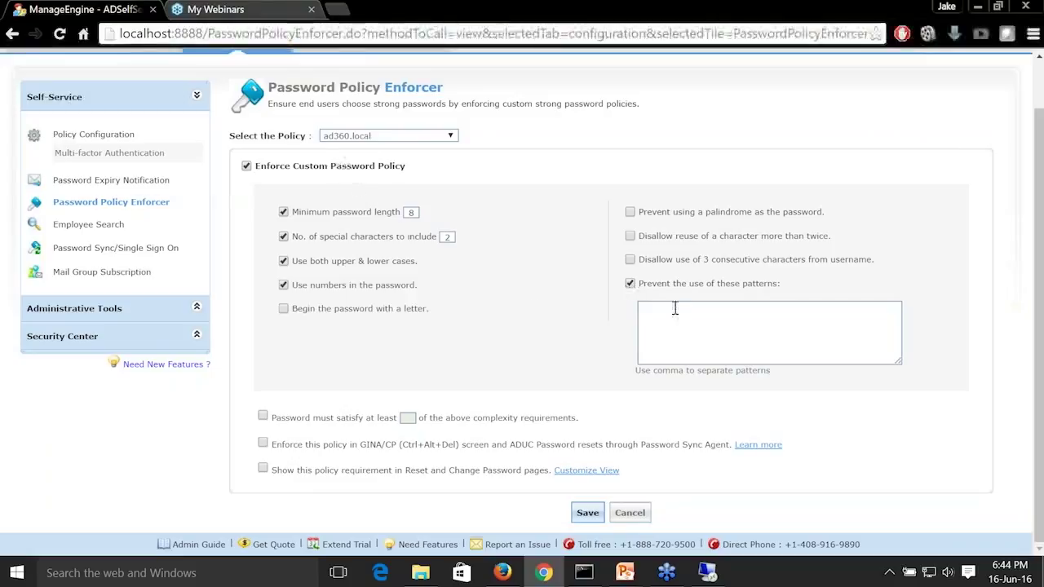
pyautogui.moveTo(642, 284); pyautogui.dragTo(779, 285)
pyautogui.click(744, 326)
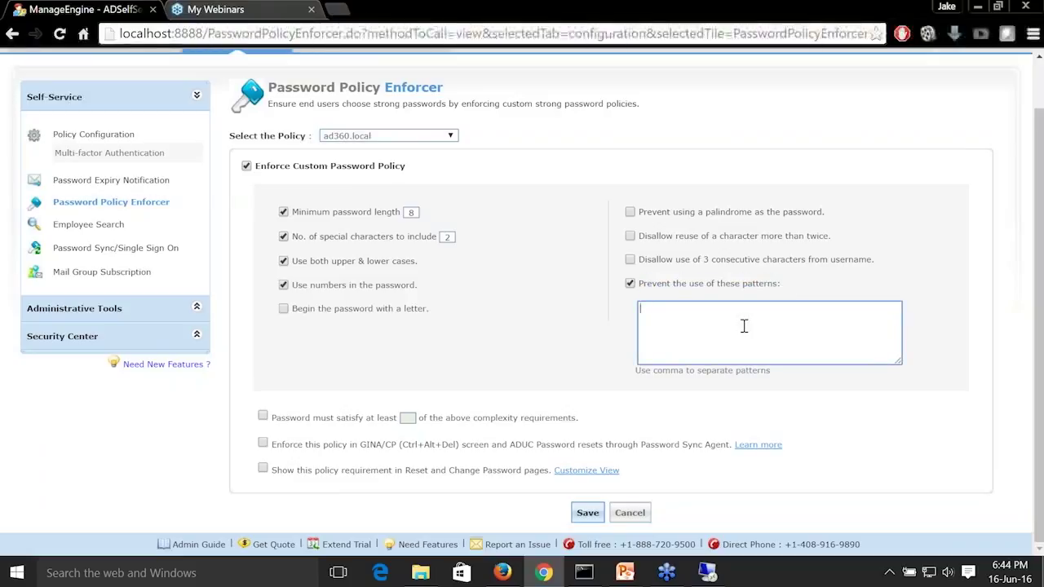
pyautogui.write('qwe')
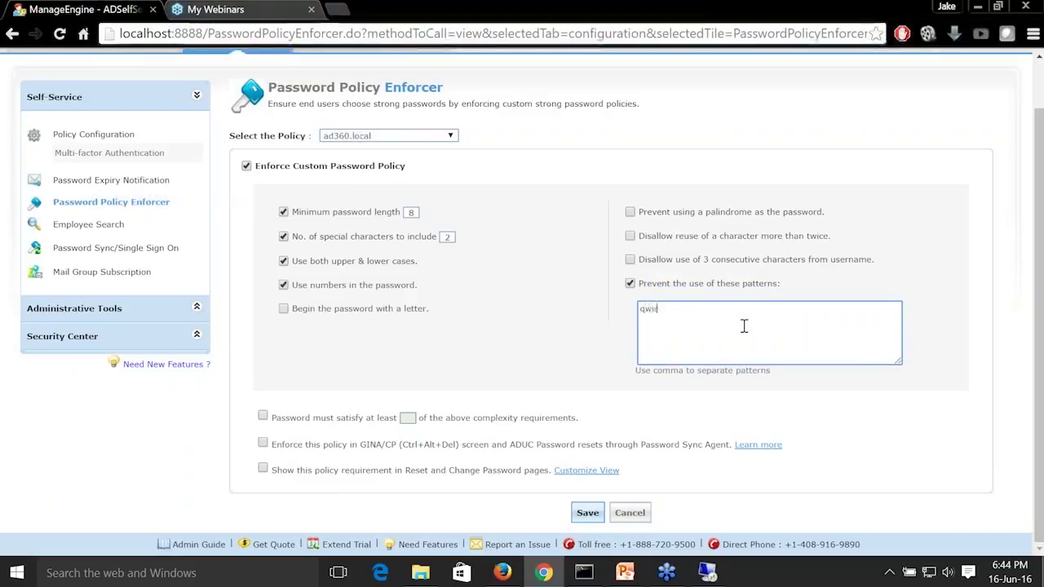
pyautogui.write('rty,')
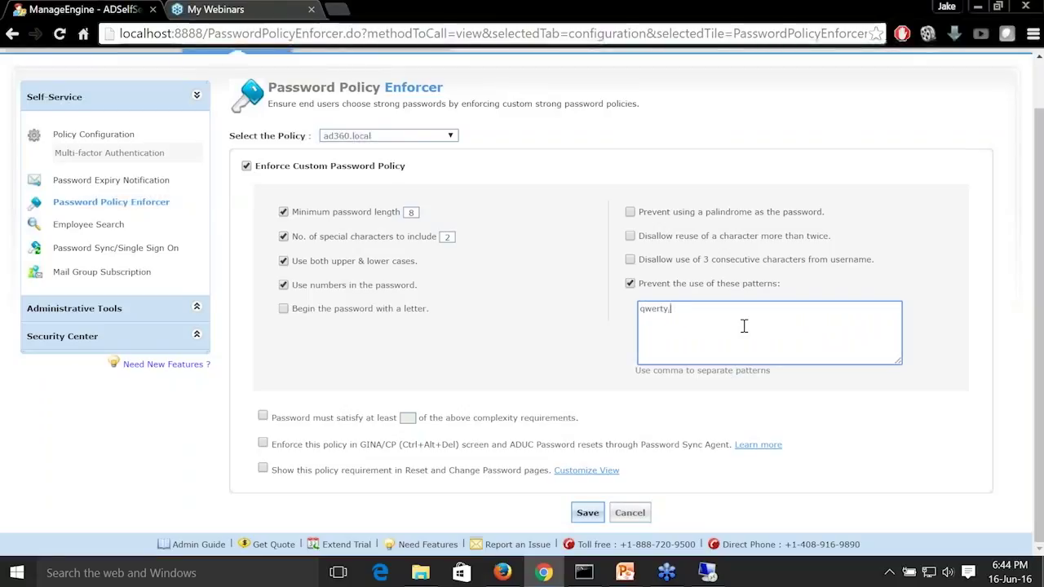
pyautogui.write('1234,pa')
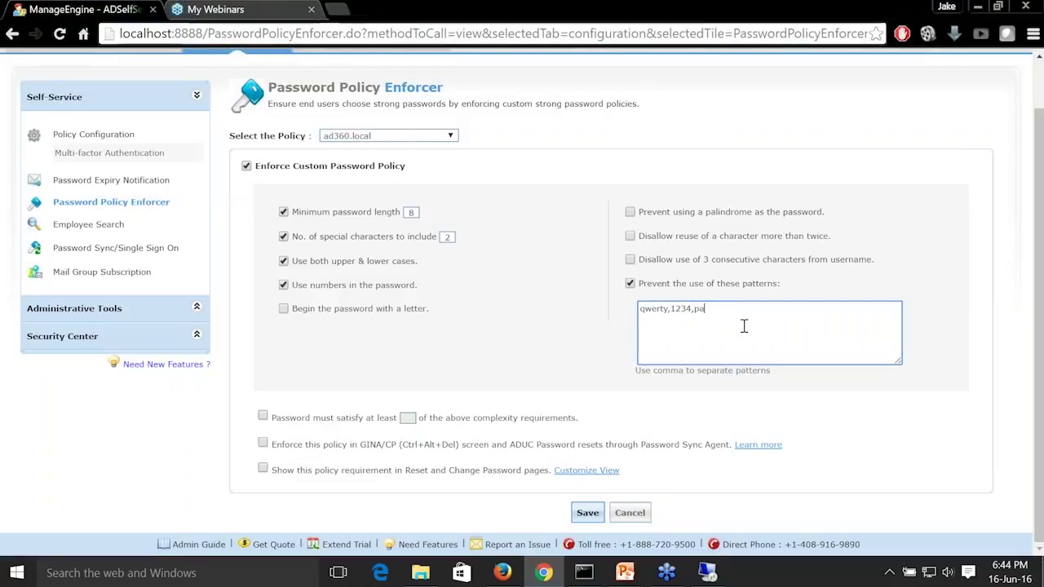
pyautogui.write('ssword')
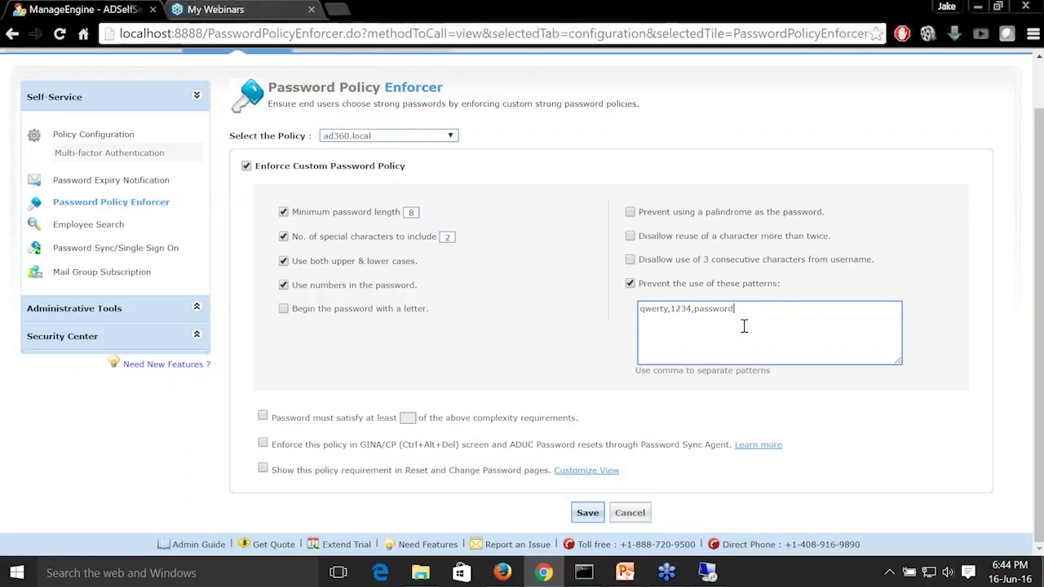
pyautogui.click(264, 469)
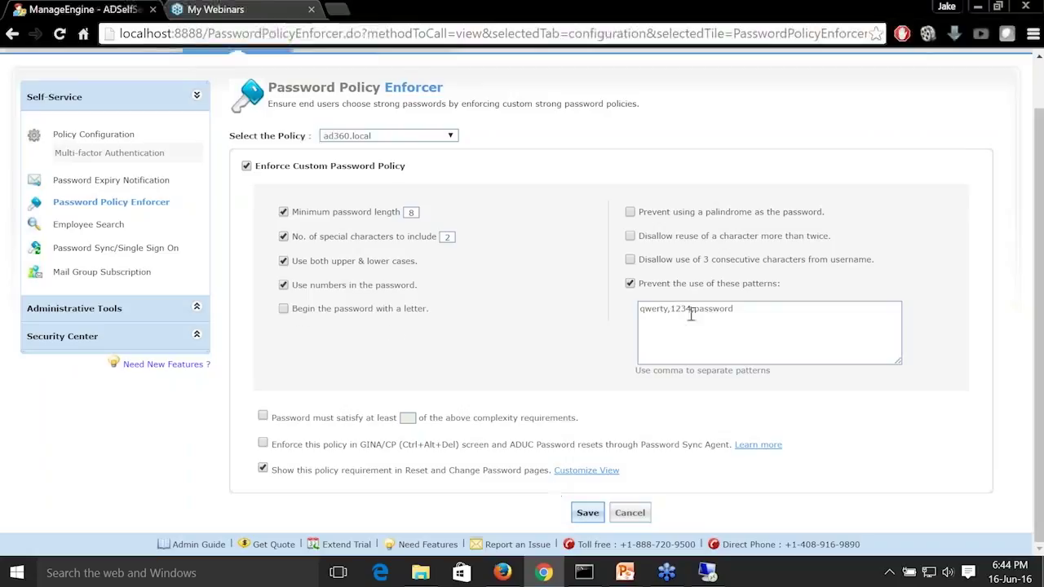
pyautogui.click(753, 311)
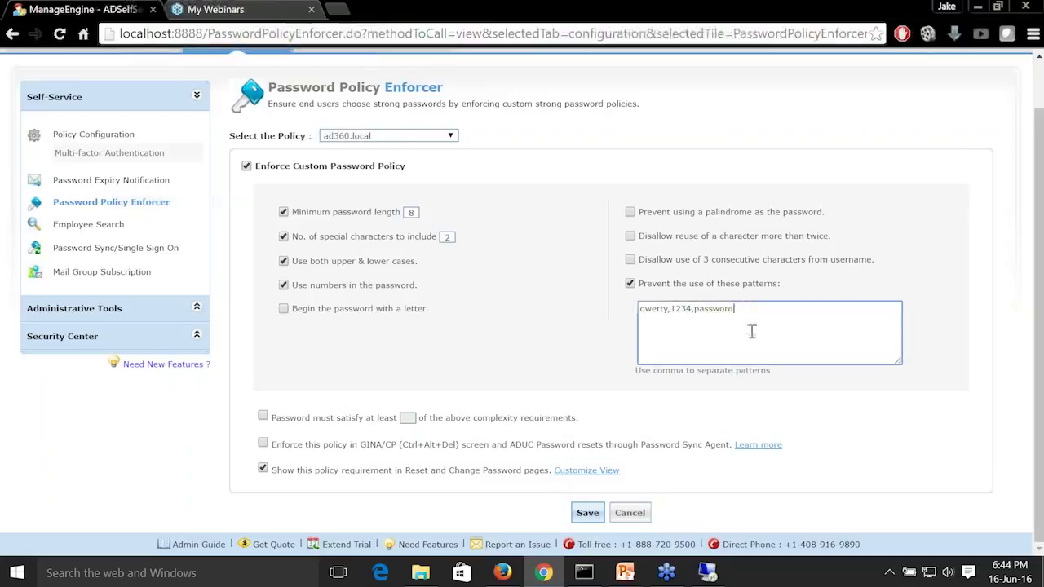
# Customize the web portal policy message: place the restricted-patterns rule first and set its display text to "Cannot Use the restricted Patterns".
pyautogui.click(608, 472)
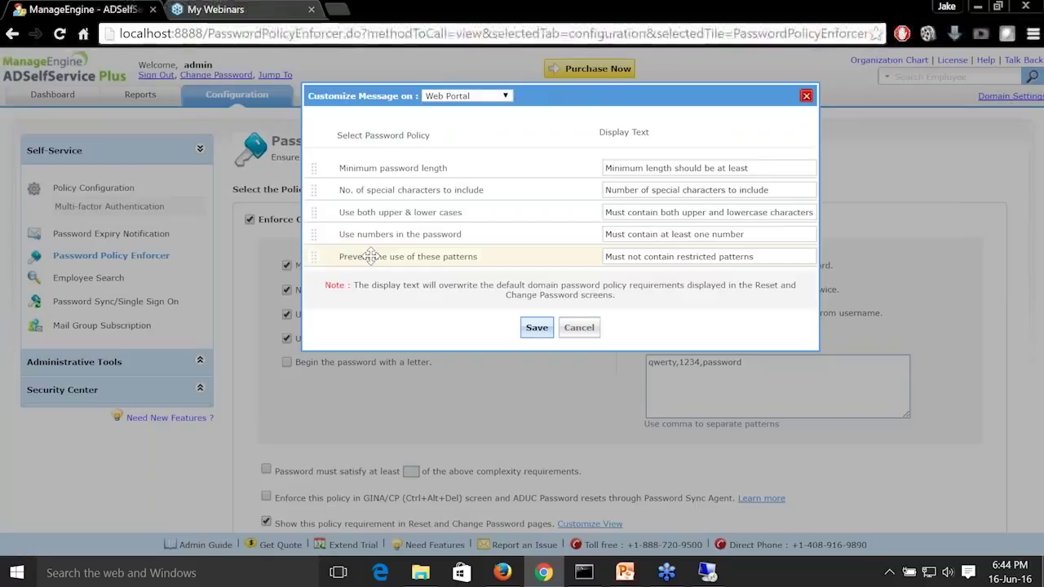
pyautogui.moveTo(338, 260); pyautogui.dragTo(367, 167)
pyautogui.click(773, 168)
pyautogui.moveTo(773, 168); pyautogui.dragTo(608, 160)
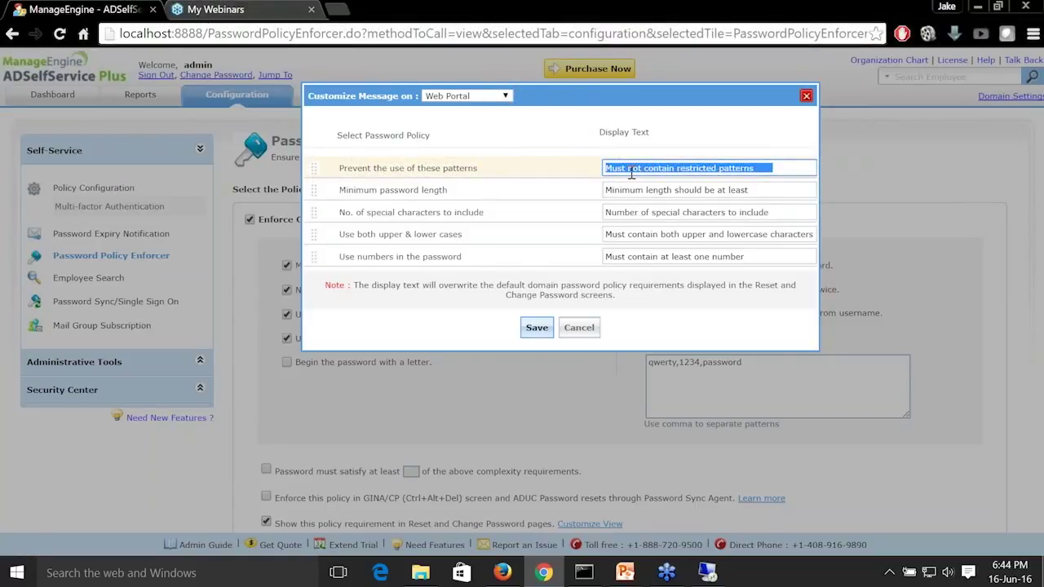
pyautogui.write('Cannot Use')
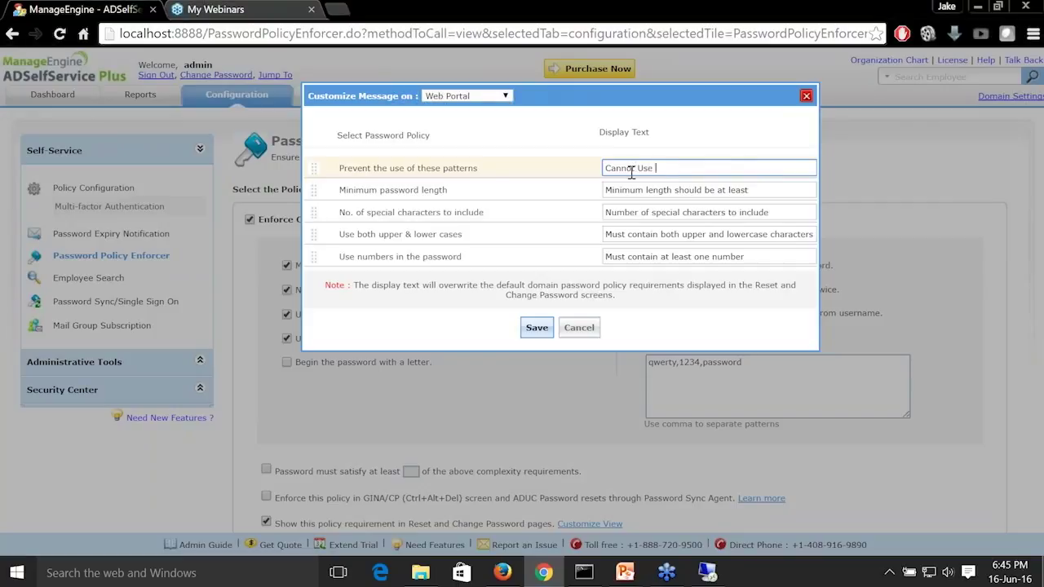
pyautogui.write(' the restricted Pa')
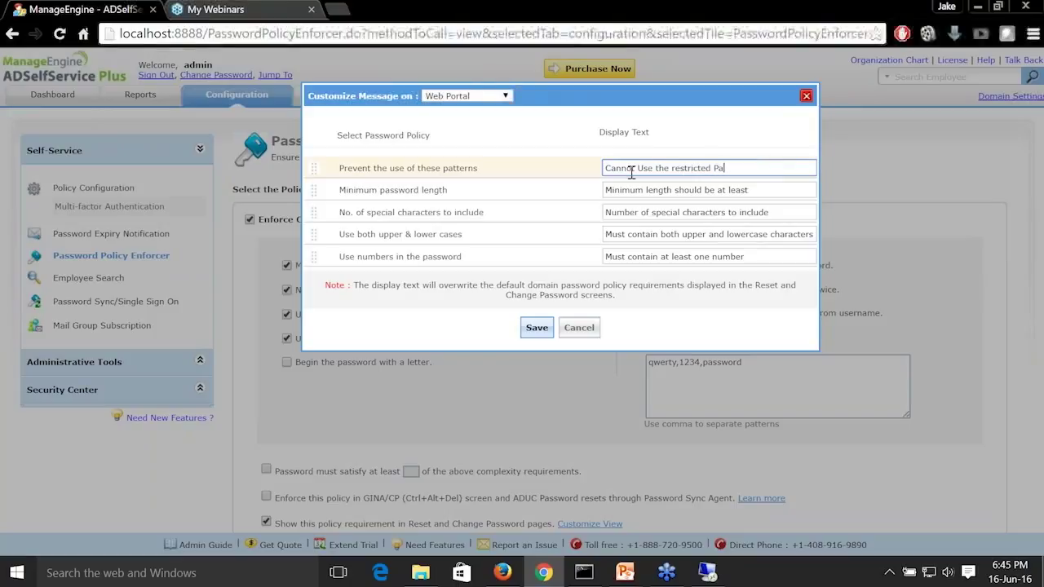
pyautogui.write('tterns')
pyautogui.click(537, 327)
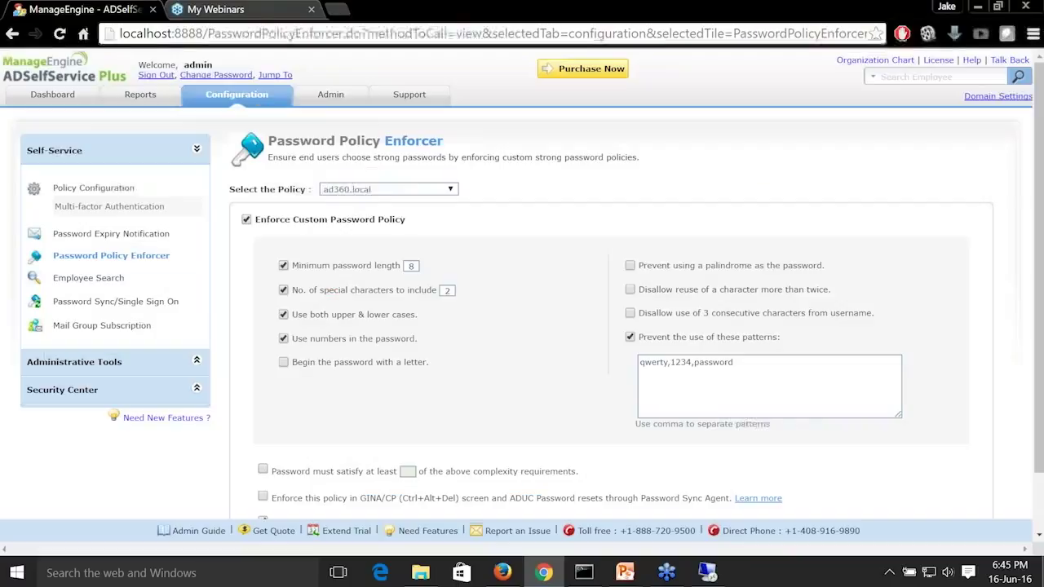
# Save the custom password policy for ad360.local and recheck the customized display text without changing it.
pyautogui.scroll(-1, 640, 411)
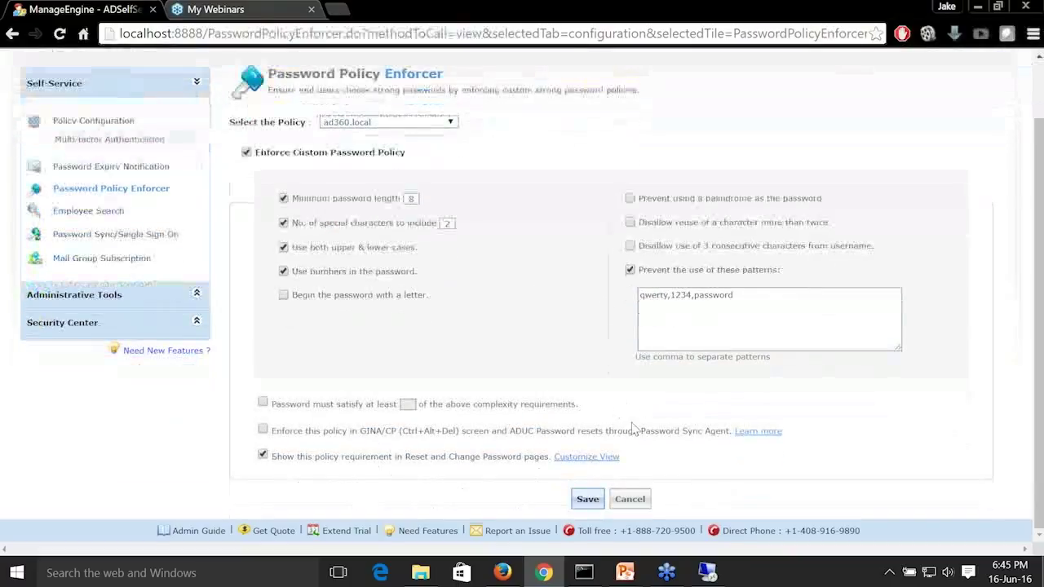
pyautogui.click(587, 500)
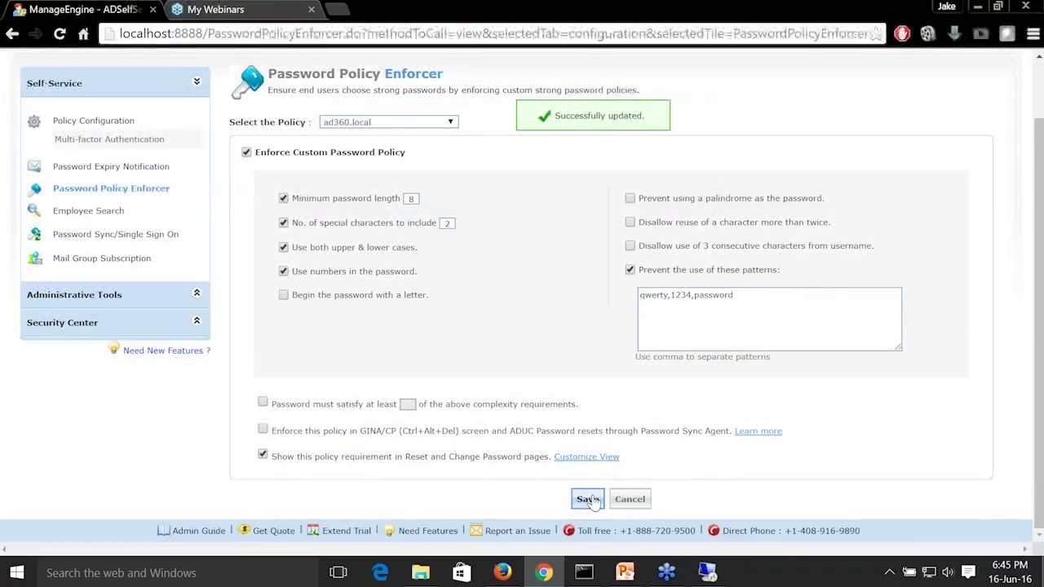
pyautogui.click(608, 456)
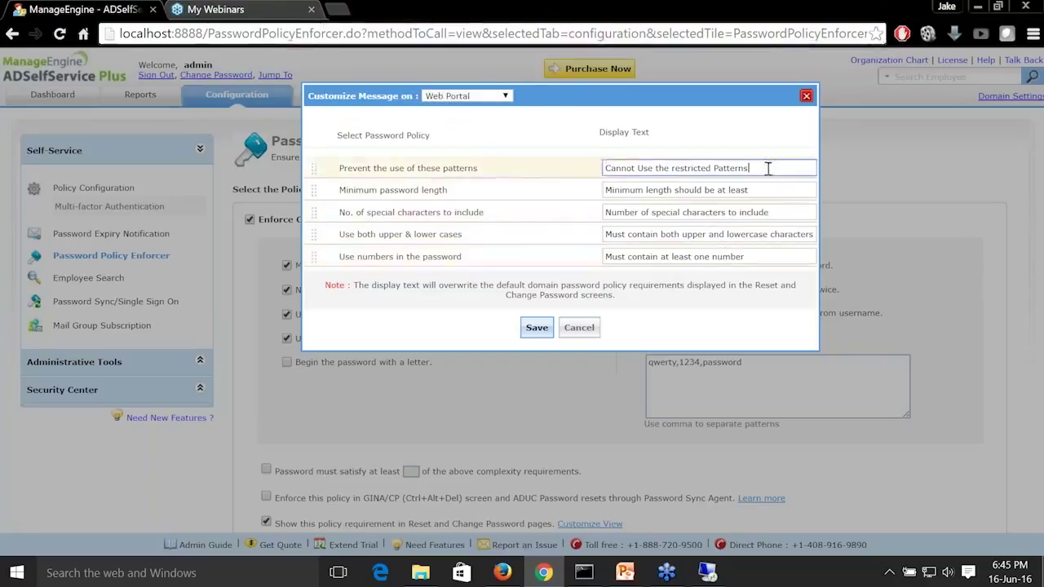
pyautogui.moveTo(766, 168); pyautogui.dragTo(603, 169)
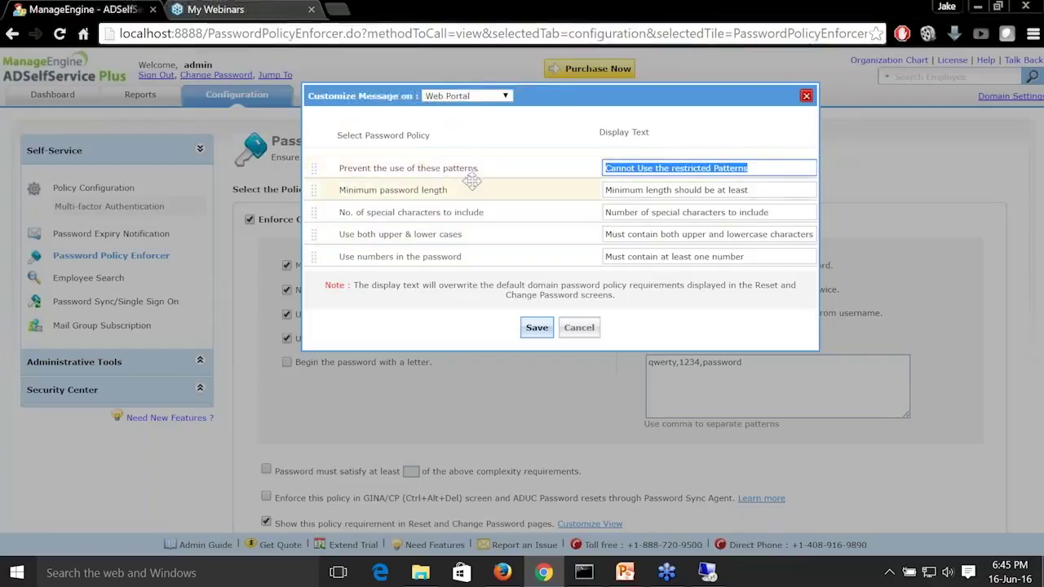
pyautogui.click(580, 327)
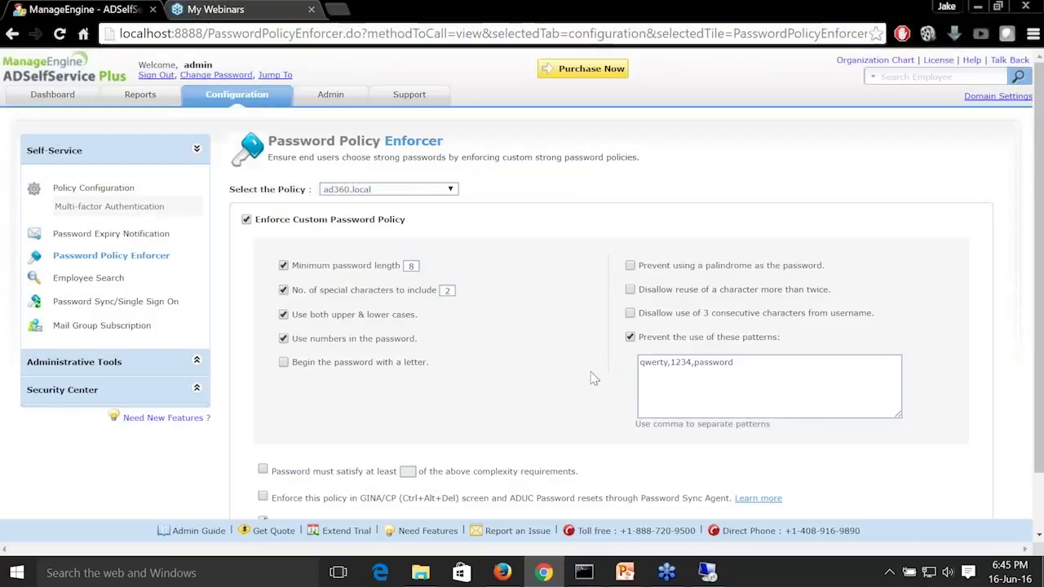
pyautogui.scroll(-2, 557, 390)
pyautogui.click(587, 499)
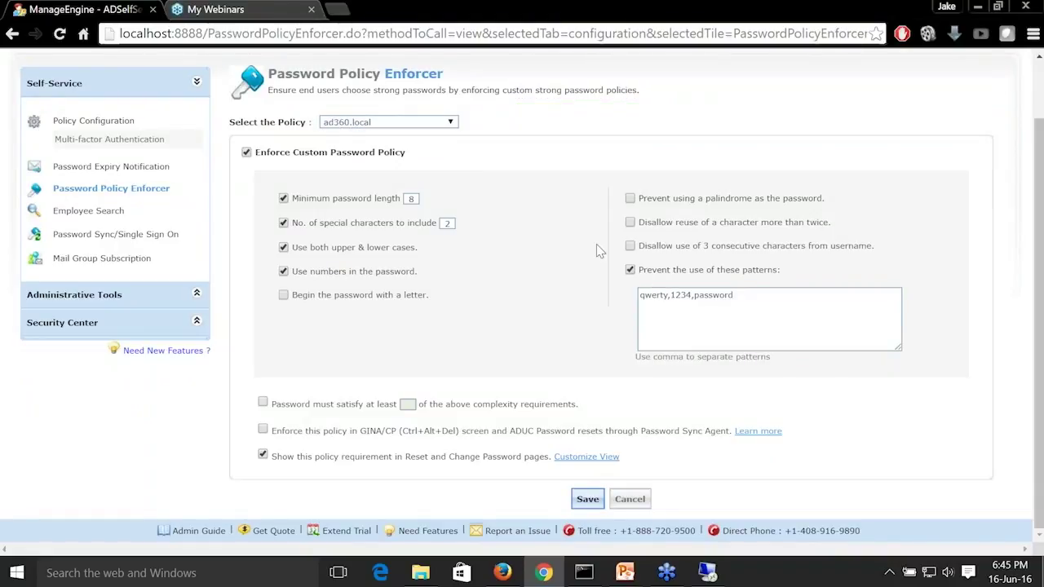
# Switch to the ad360-dc1 remote session, lock it and open Reset Password from the lock screen.
pyautogui.scroll(2, 596, 244)
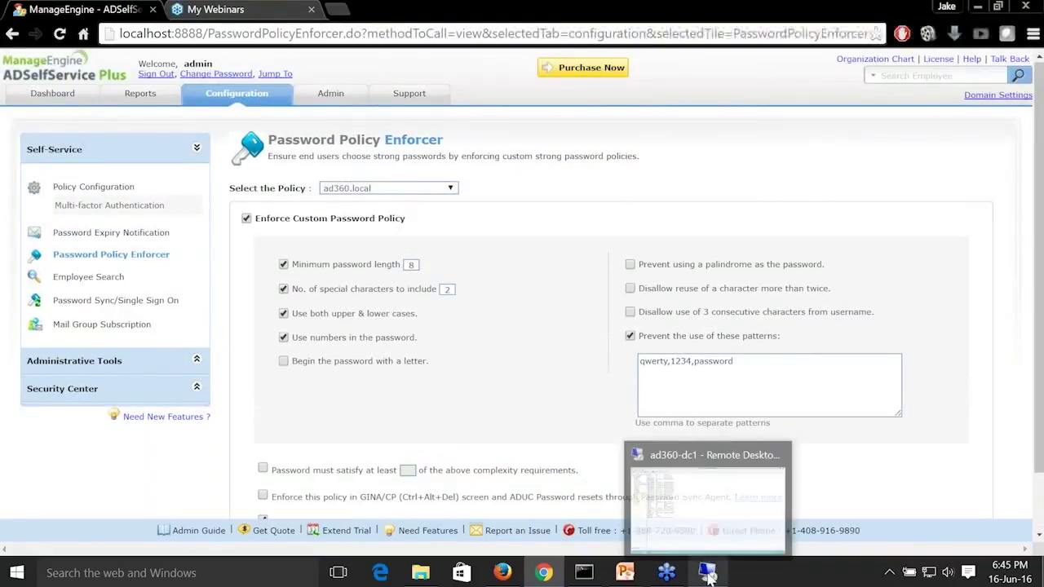
pyautogui.click(707, 575)
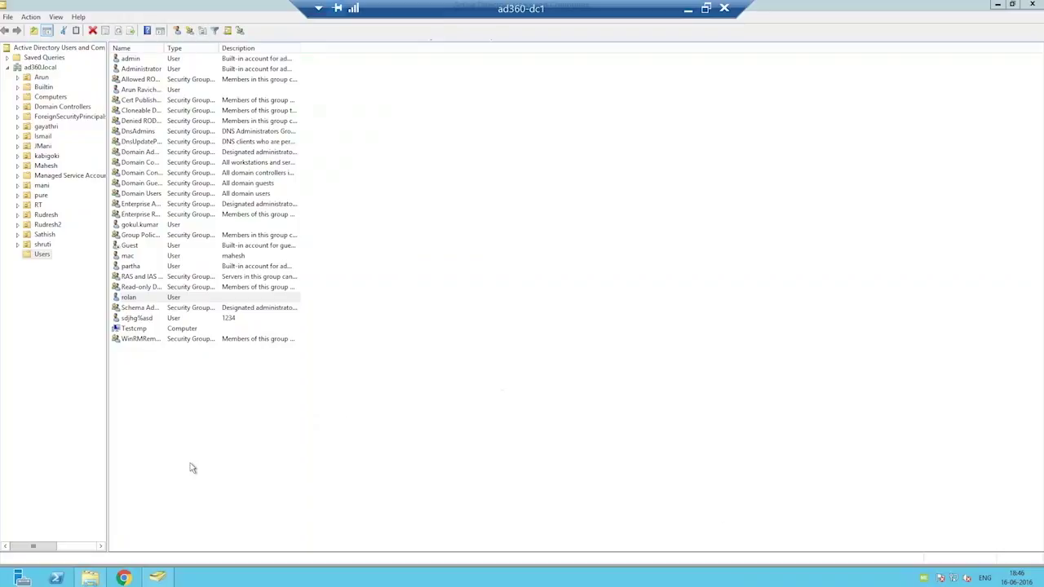
pyautogui.click(8, 581)
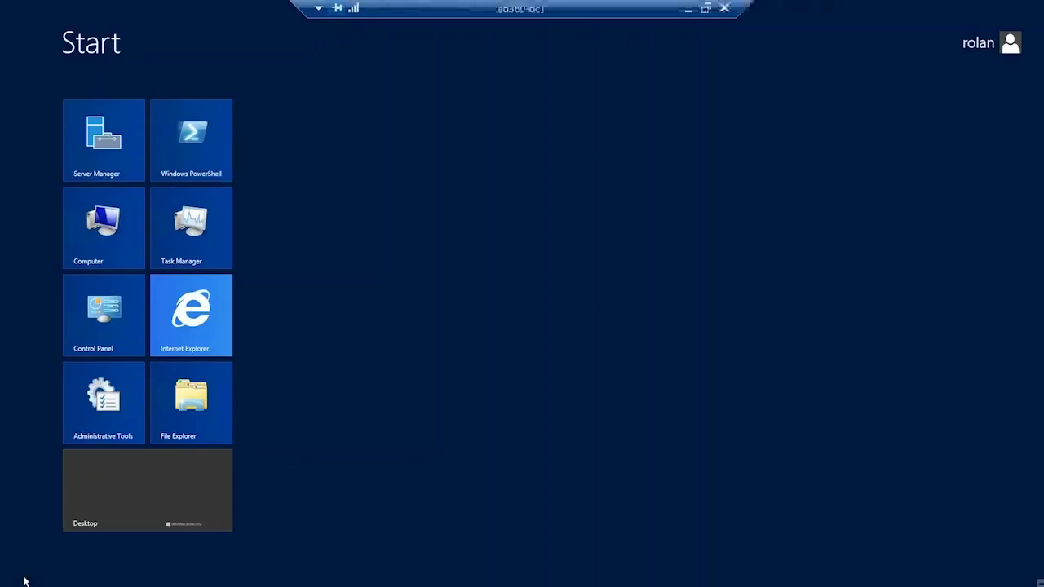
pyautogui.click(968, 44)
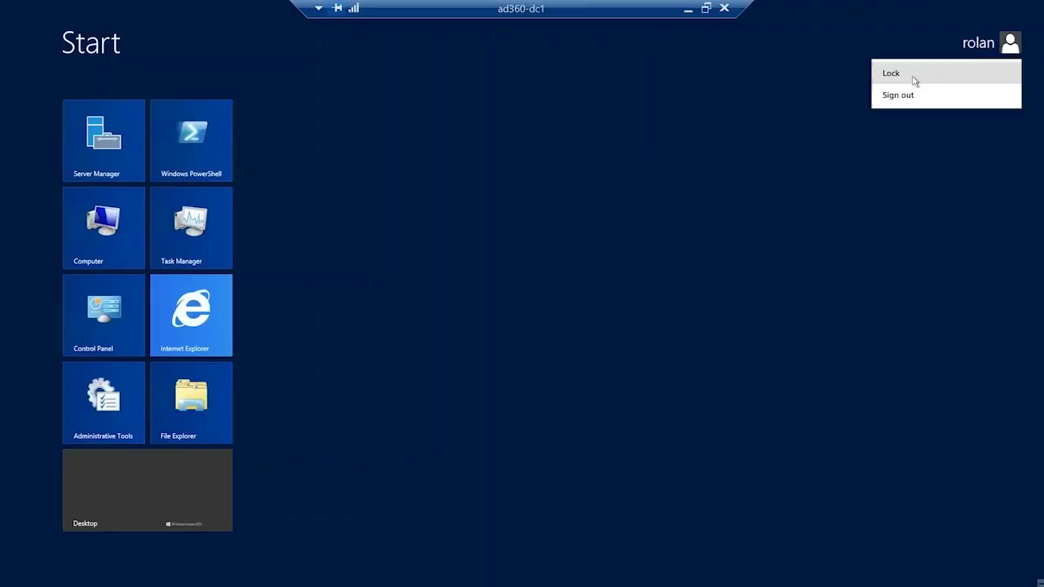
pyautogui.click(912, 77)
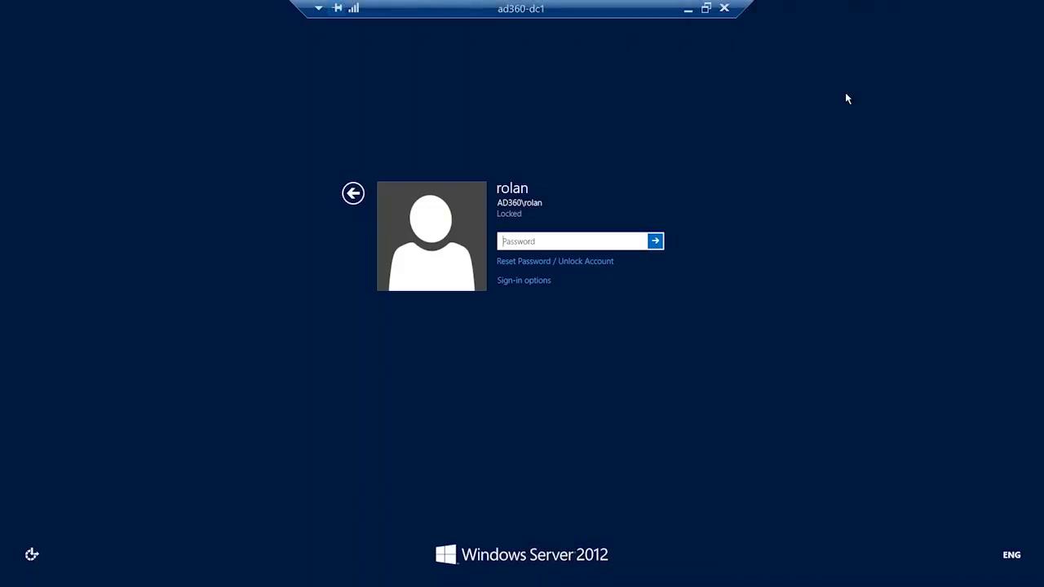
pyautogui.click(538, 270)
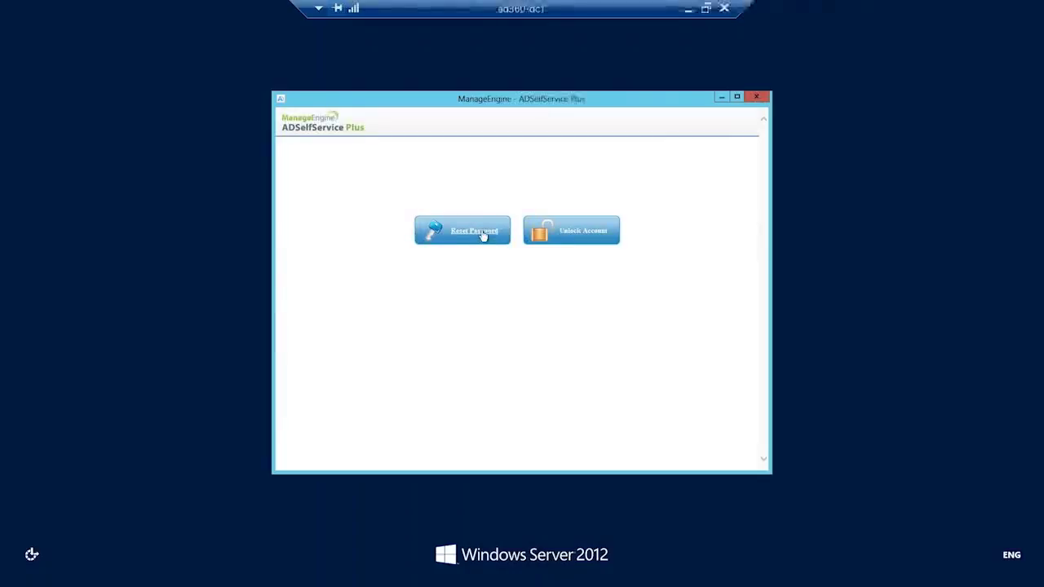
pyautogui.click(483, 236)
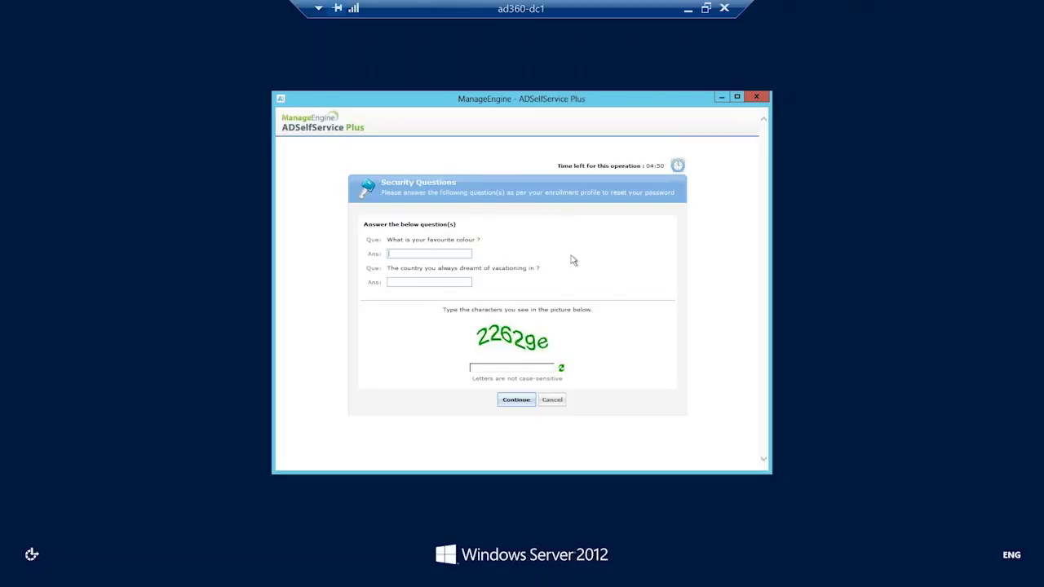
# Try to pass the identity check by entering both security answers and the image text.
pyautogui.write('reen')
pyautogui.write('Germany')
pyautogui.write('226')
pyautogui.write('2g')
pyautogui.write('e')
pyautogui.click(516, 400)
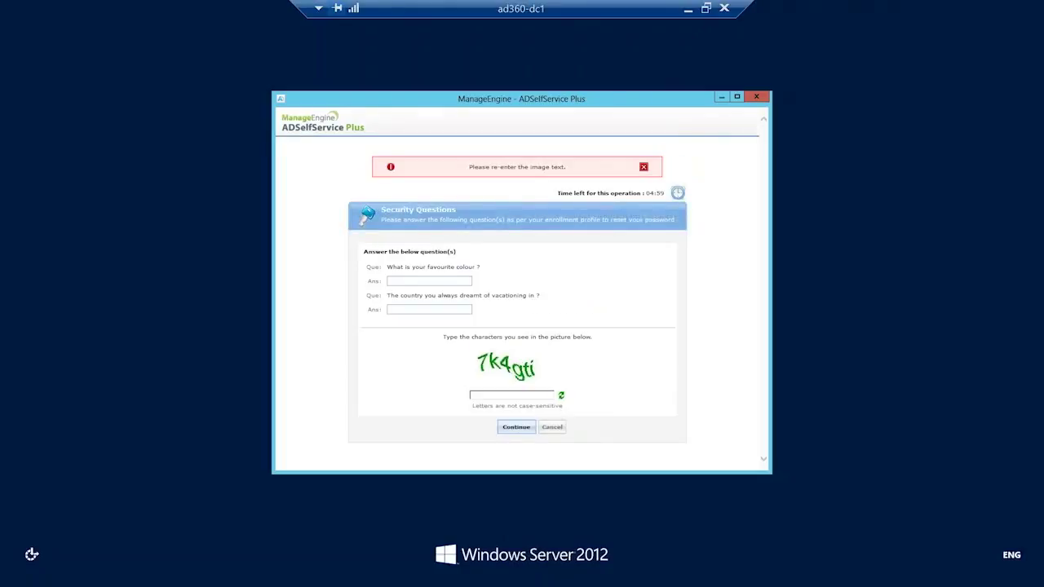
# Enter both security answers again with the new image text and continue to the password reset form.
pyautogui.click(453, 282)
pyautogui.write('••••••••••7k')
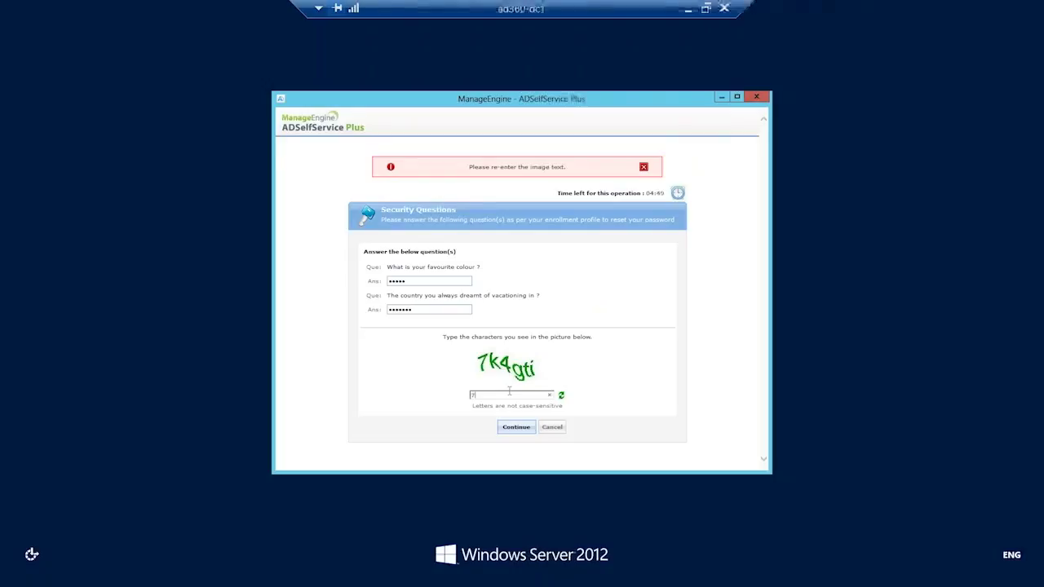
pyautogui.write('4gti')
pyautogui.press('Return')
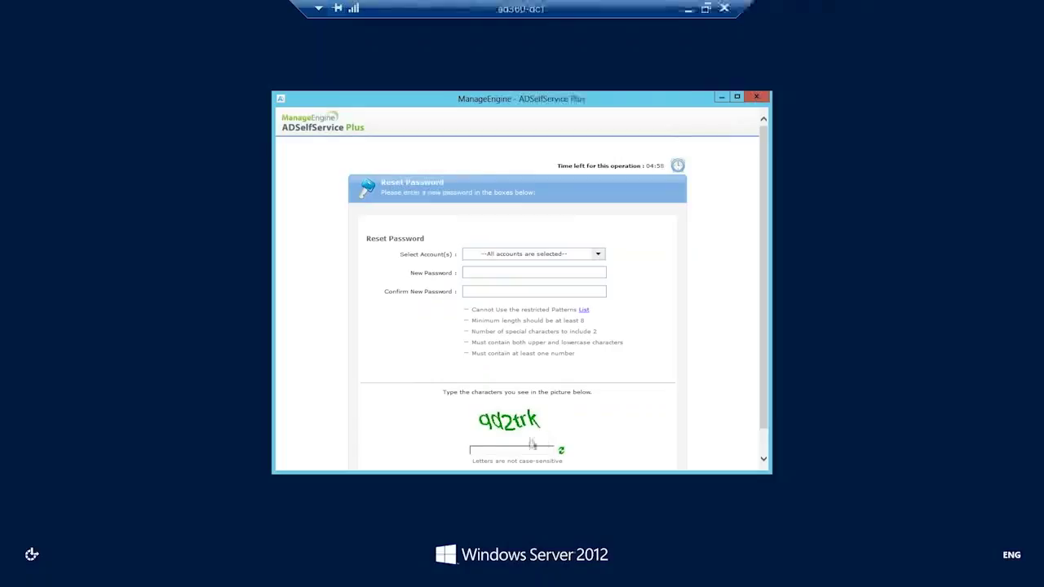
# Check the linked accounts selected for the reset and enter a trial new password with its confirmation.
pyautogui.click(599, 255)
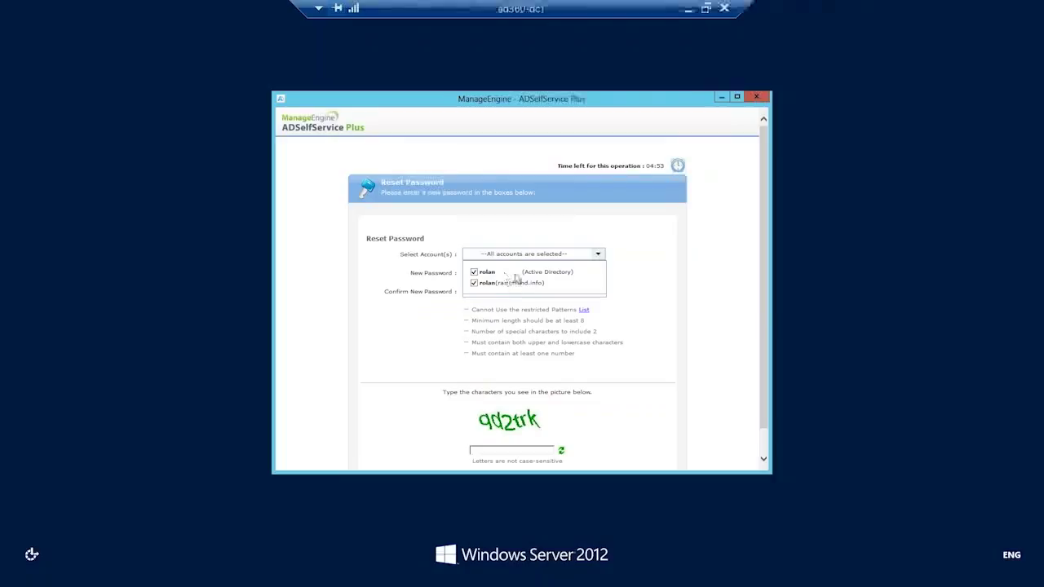
pyautogui.click(620, 294)
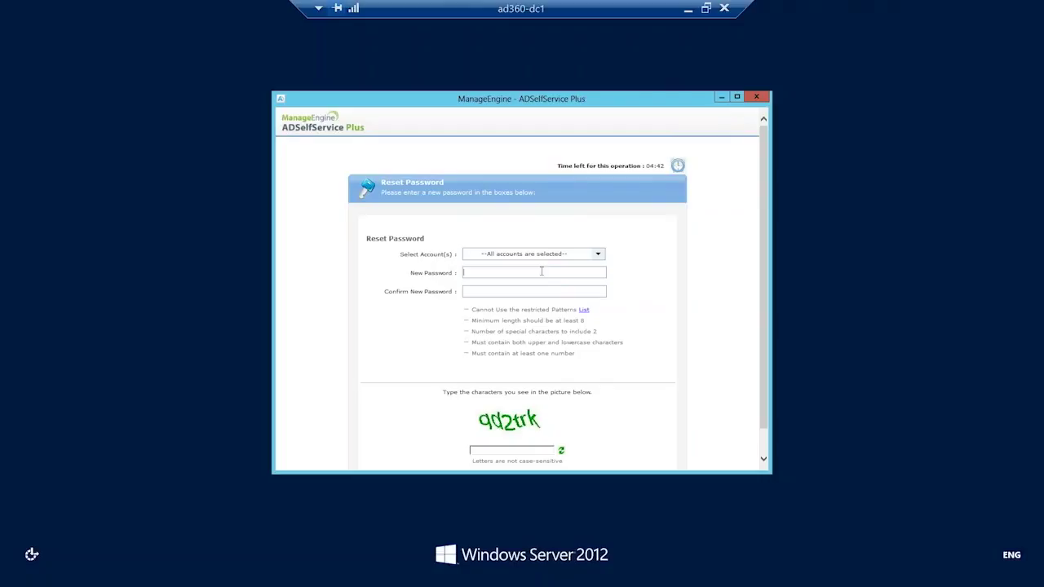
pyautogui.write('••••••••')
# Replace the new password with a trial value of at least 8 characters that contains a restricted number pattern.
pyautogui.moveTo(505, 271); pyautogui.dragTo(437, 274)
pyautogui.write('•••••')
pyautogui.press('BackSpace')
pyautogui.press('BackSpace')
pyautogui.press('BackSpace')
pyautogui.press('BackSpace')
pyautogui.press('BackSpace')
pyautogui.press('BackSpace')
pyautogui.write('•')
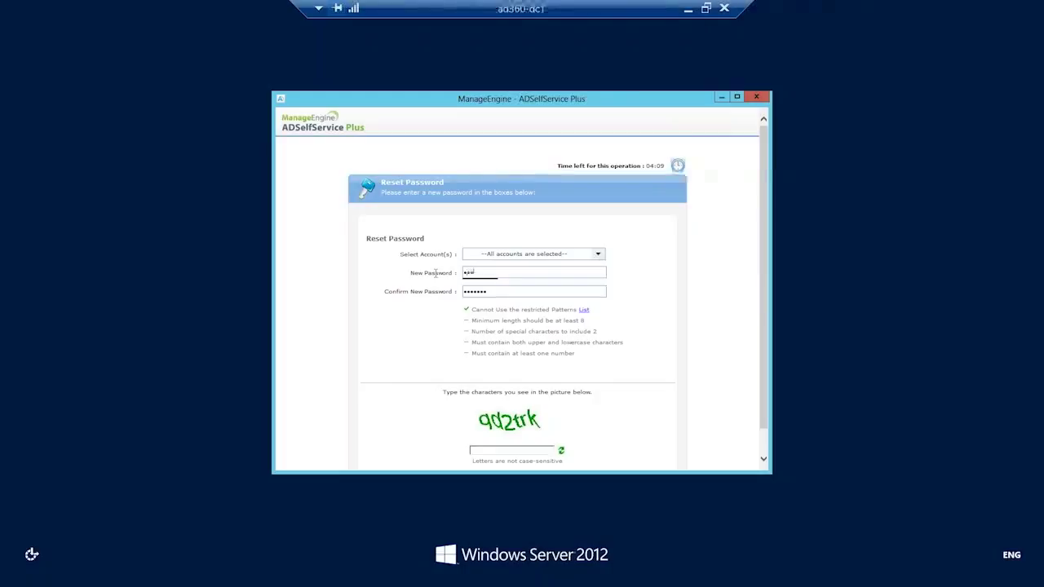
pyautogui.write('•••')
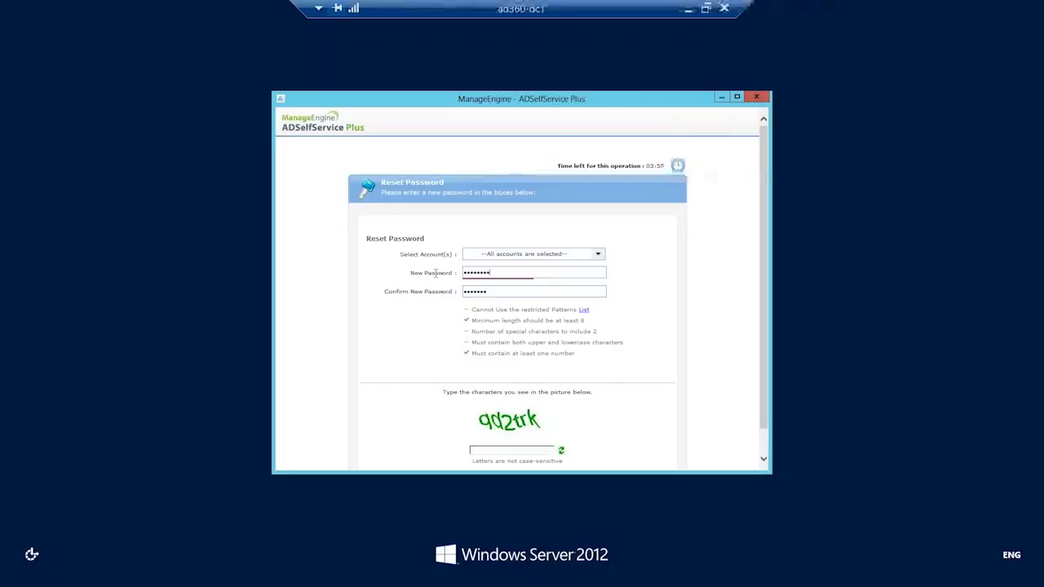
# Change the new password to another trial value that contains a restricted word pattern.
pyautogui.press('BackSpace')
pyautogui.press('BackSpace')
pyautogui.press('BackSpace')
pyautogui.press('BackSpace')
pyautogui.press('BackSpace')
pyautogui.press('BackSpace')
pyautogui.press('BackSpace')
pyautogui.press('BackSpace')
pyautogui.write('••••••••')
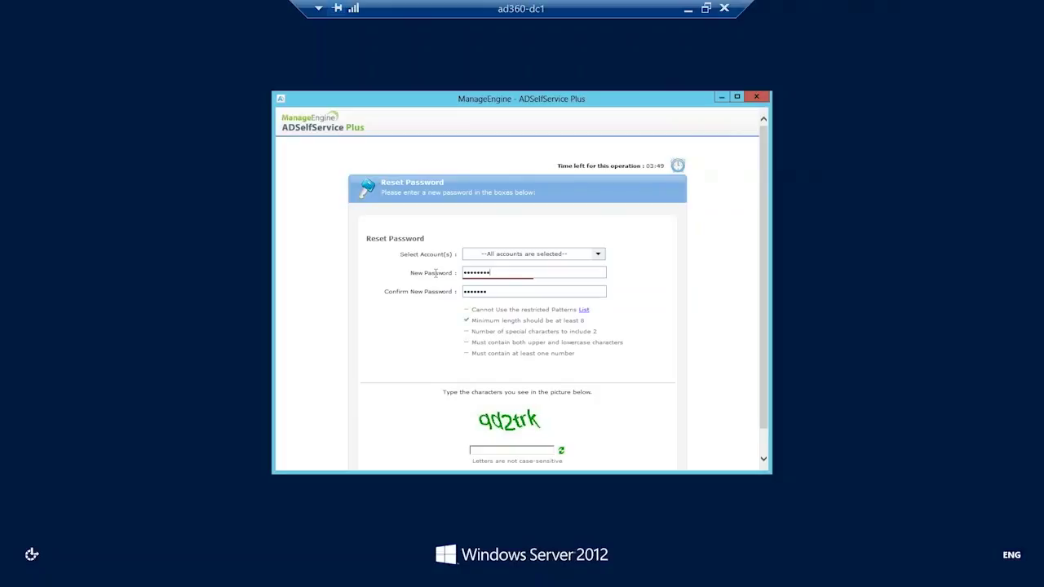
pyautogui.write('•')
# Try to reset the password for all accounts with the restricted trial value, its confirmation and the image text.
pyautogui.press('Tab')
pyautogui.write('•••••••')
pyautogui.write('••')
pyautogui.write('a')
pyautogui.write('d2')
pyautogui.write('trk')
pyautogui.click(764, 444)
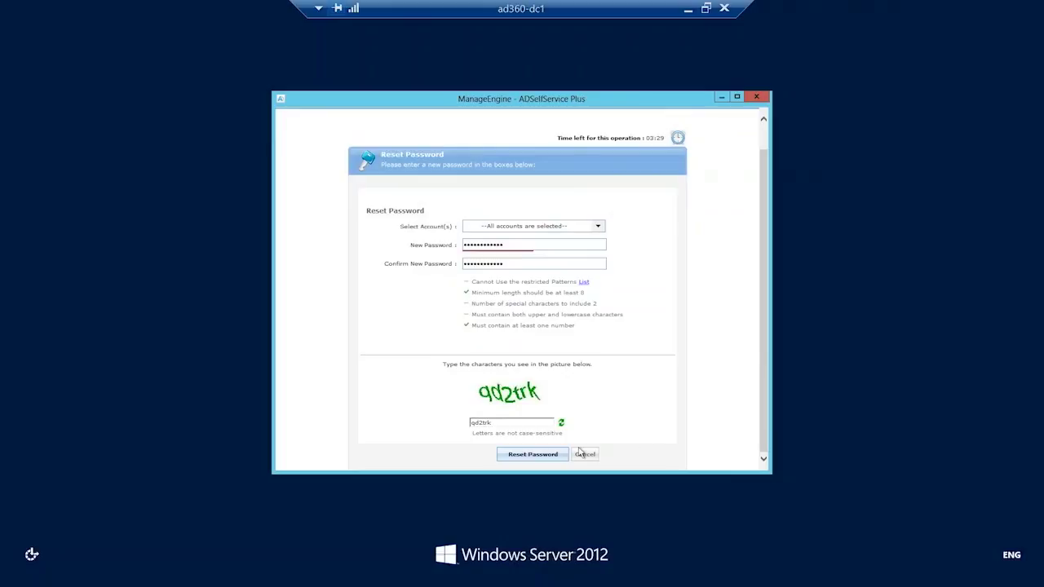
pyautogui.click(548, 458)
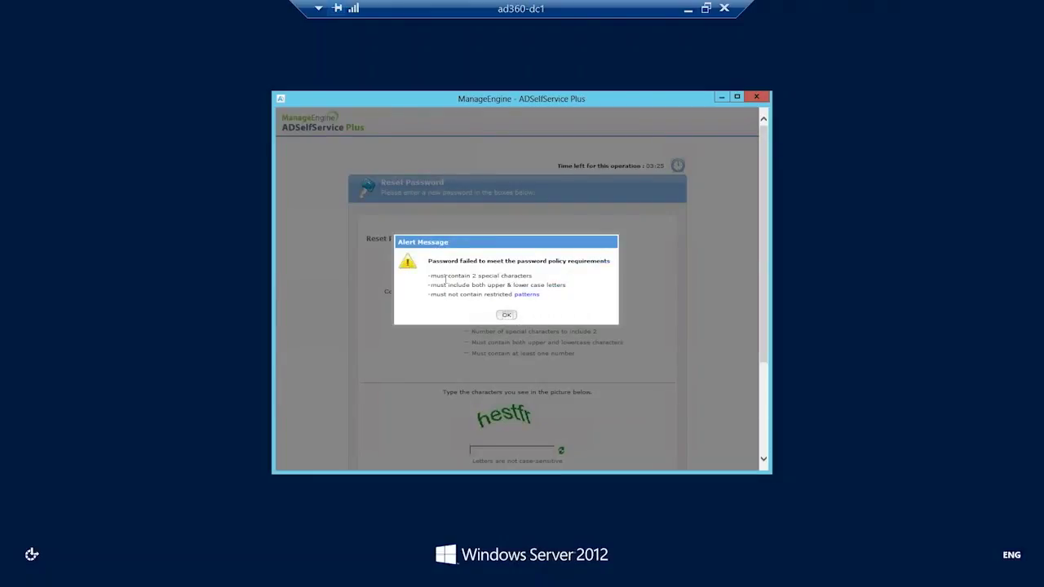
# Examine the unmet password policy requirements and the list of restricted patterns, and dismiss the alert.
pyautogui.moveTo(431, 276); pyautogui.dragTo(526, 281)
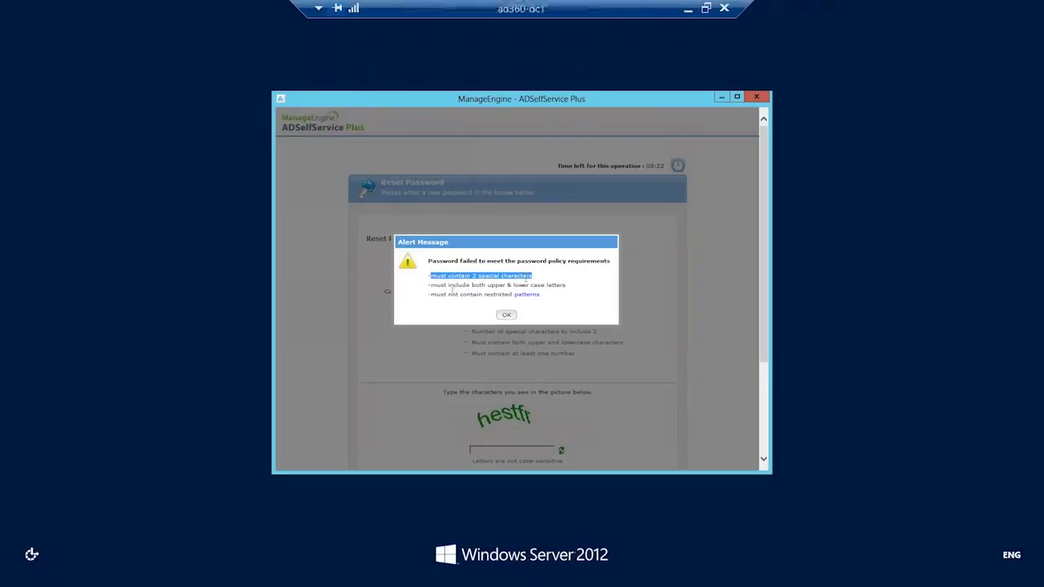
pyautogui.moveTo(427, 285); pyautogui.dragTo(551, 291)
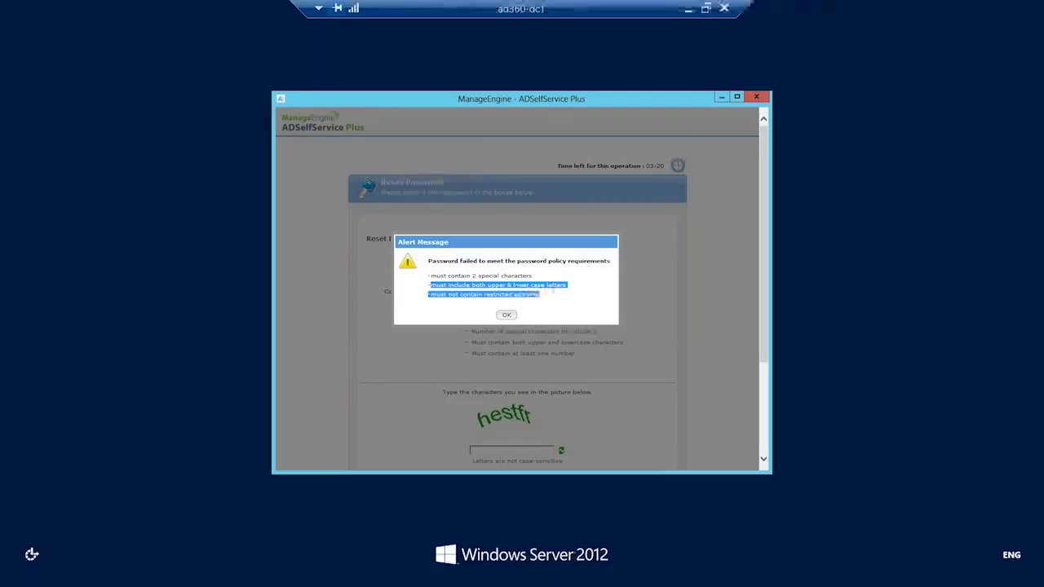
pyautogui.click(530, 295)
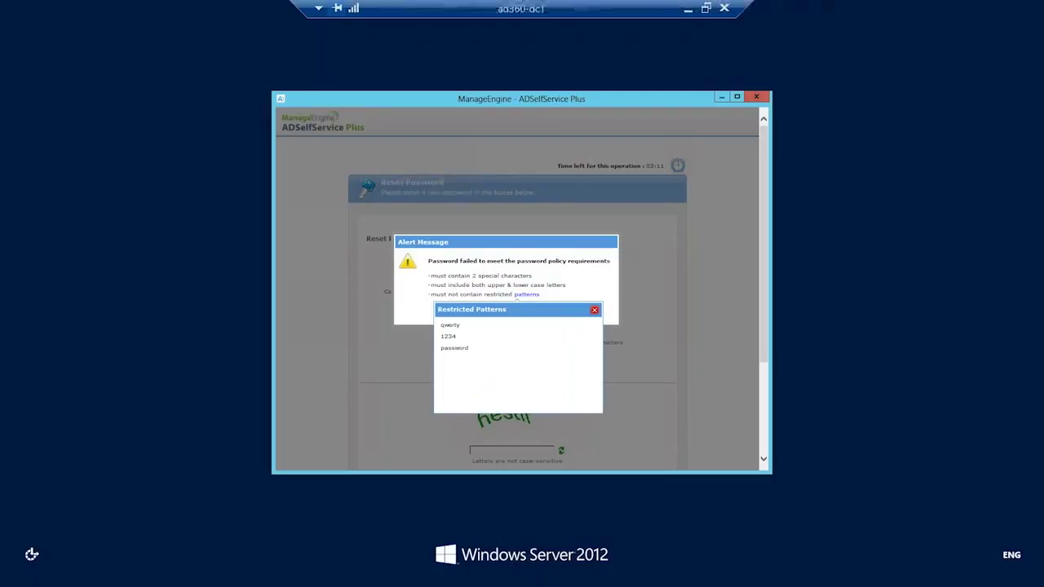
pyautogui.click(594, 310)
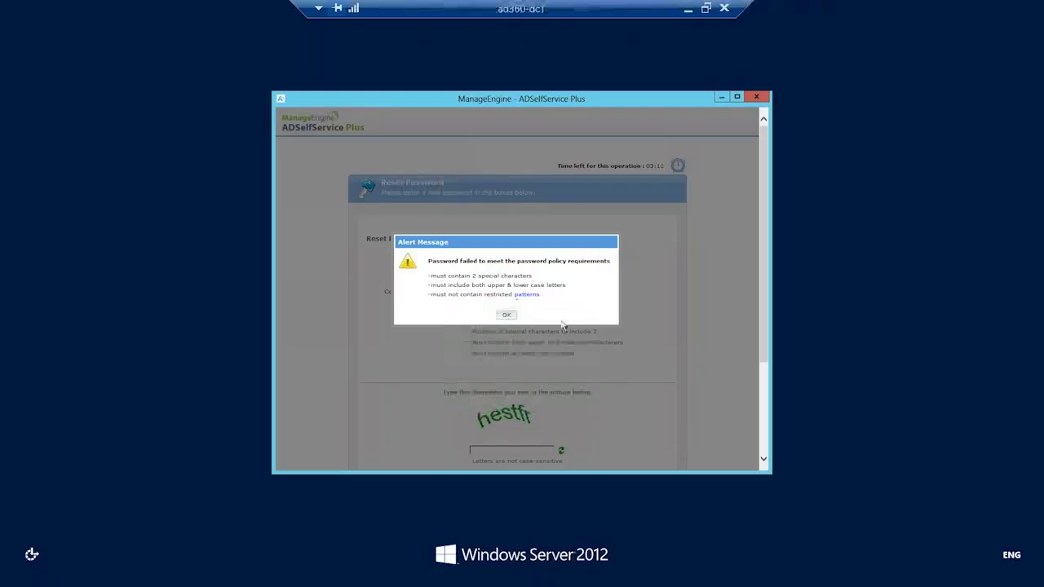
pyautogui.click(514, 316)
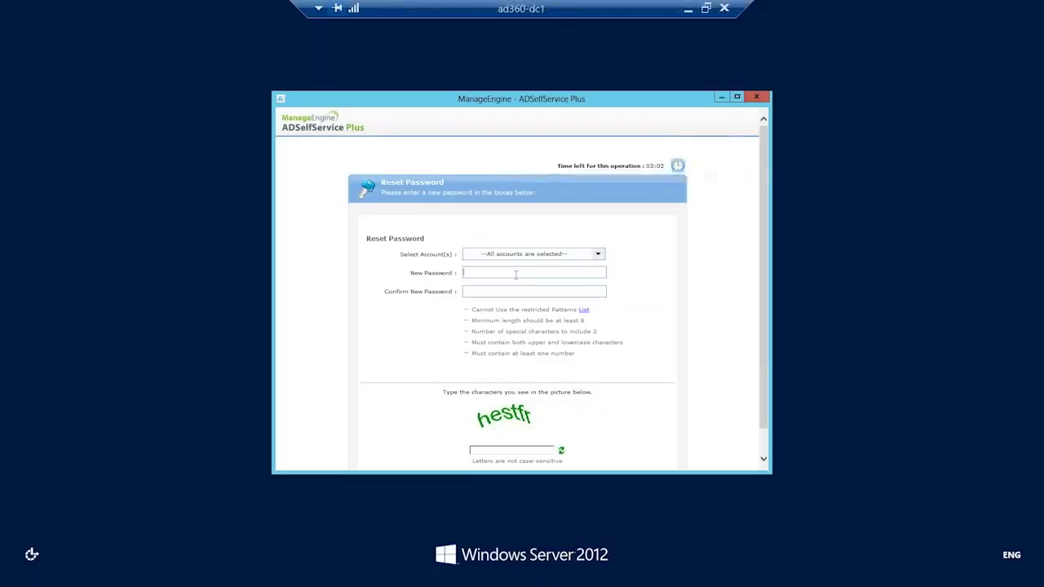
# Reset the password for all selected accounts with a policy-compliant new password, its confirmation and the image text.
pyautogui.write('Ad')
pyautogui.write('min12')
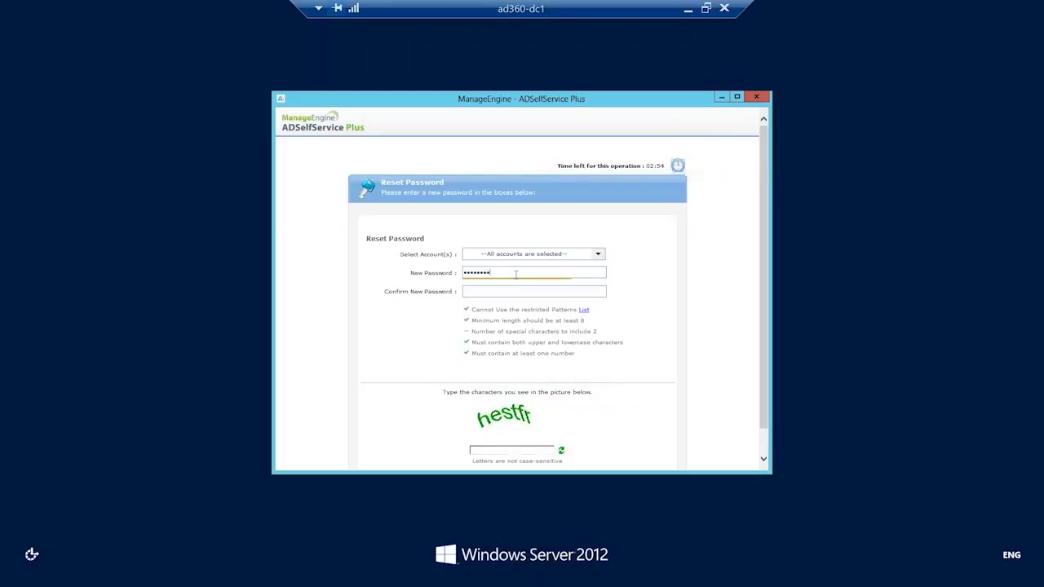
pyautogui.write('@')
pyautogui.press('Tab')
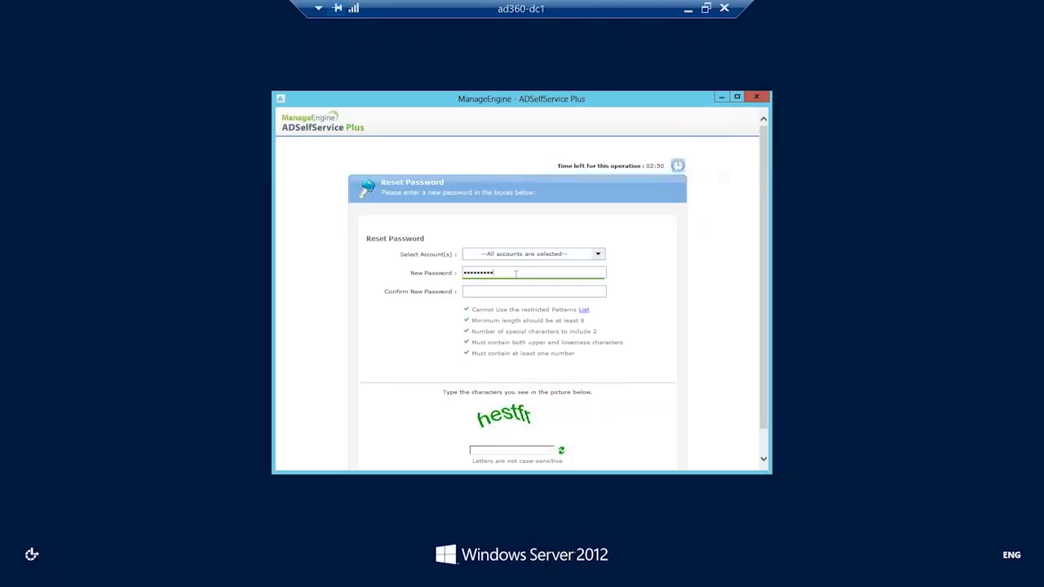
pyautogui.write('P')
pyautogui.write('•')
pyautogui.click(532, 450)
pyautogui.write('hestfr')
pyautogui.scroll(-1, 532, 448)
pyautogui.click(538, 454)
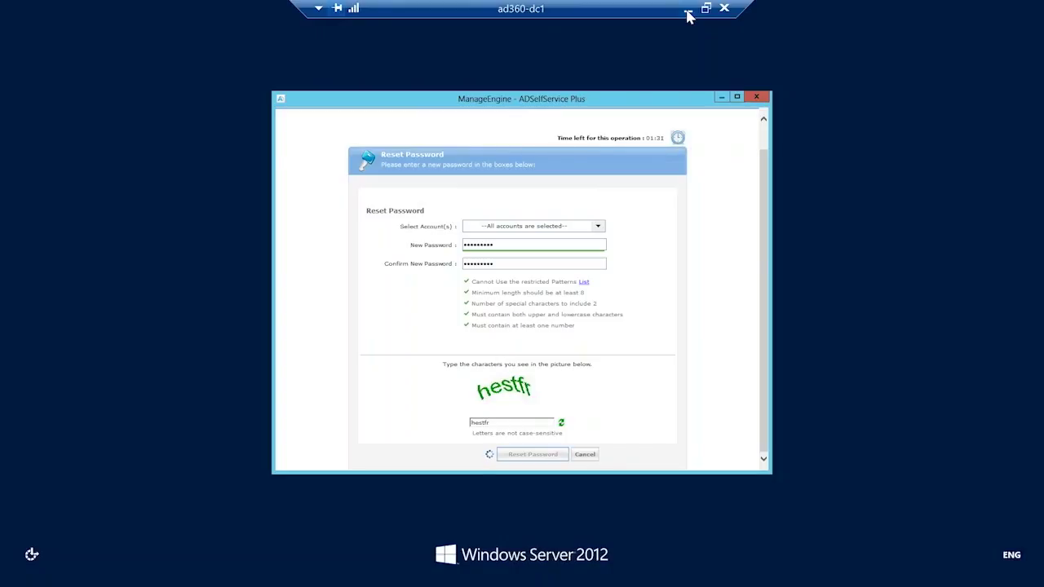
# Switch to the Password Policy Enforcer page in Chrome and enable enforcing the policy in the GINA/CP screen and ADUC password resets.
pyautogui.click(687, 16)
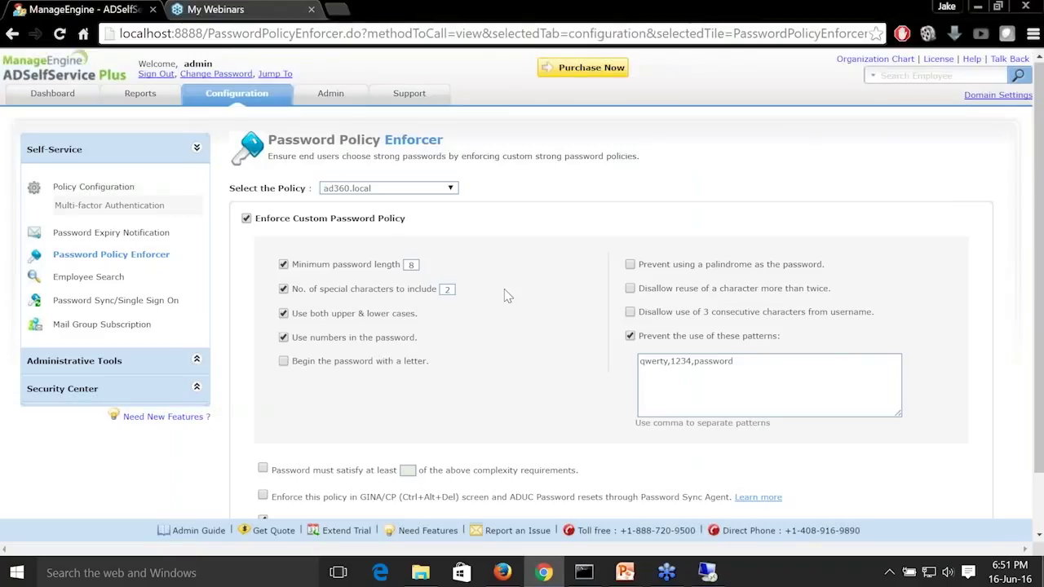
pyautogui.scroll(-2, 506, 298)
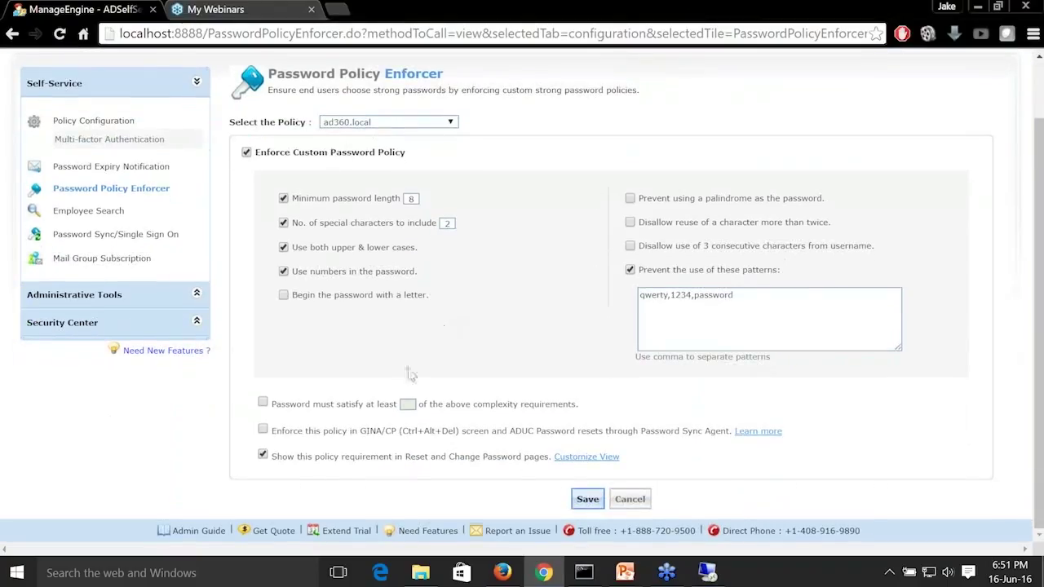
pyautogui.click(263, 430)
pyautogui.moveTo(360, 435); pyautogui.dragTo(492, 442)
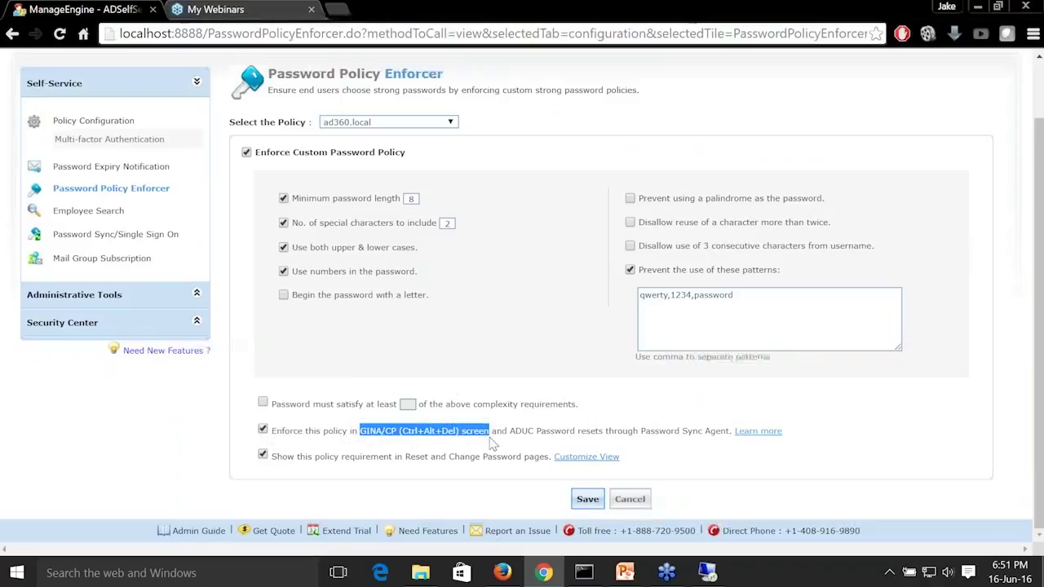
pyautogui.moveTo(509, 434); pyautogui.dragTo(662, 445)
pyautogui.click(686, 444)
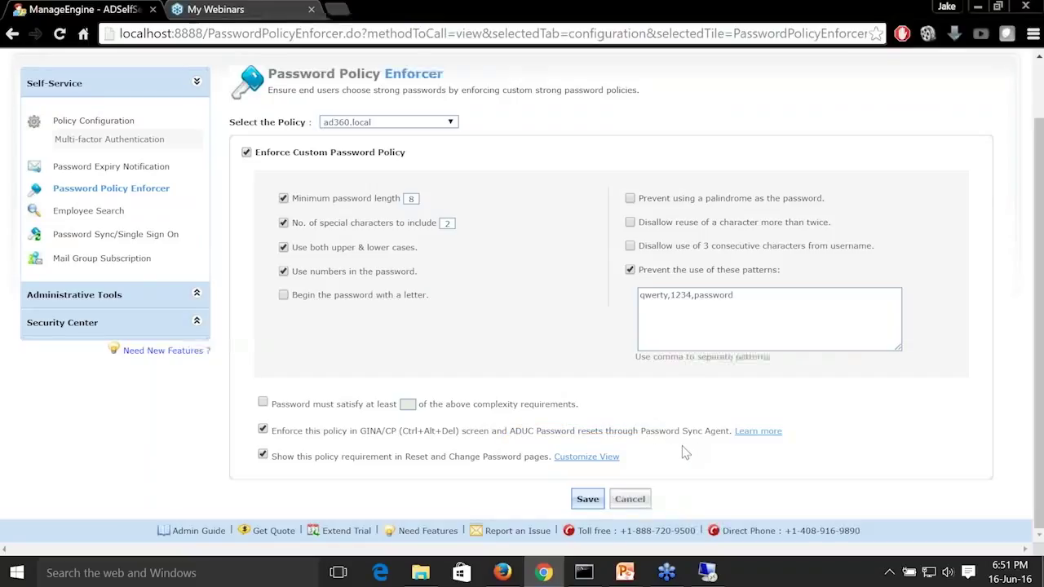
# In File Explorer, locate the ManageEnginePasswordSyncAgent installer in C:\ManageEngine\ADSelfService Plus\bin.
pyautogui.click(420, 573)
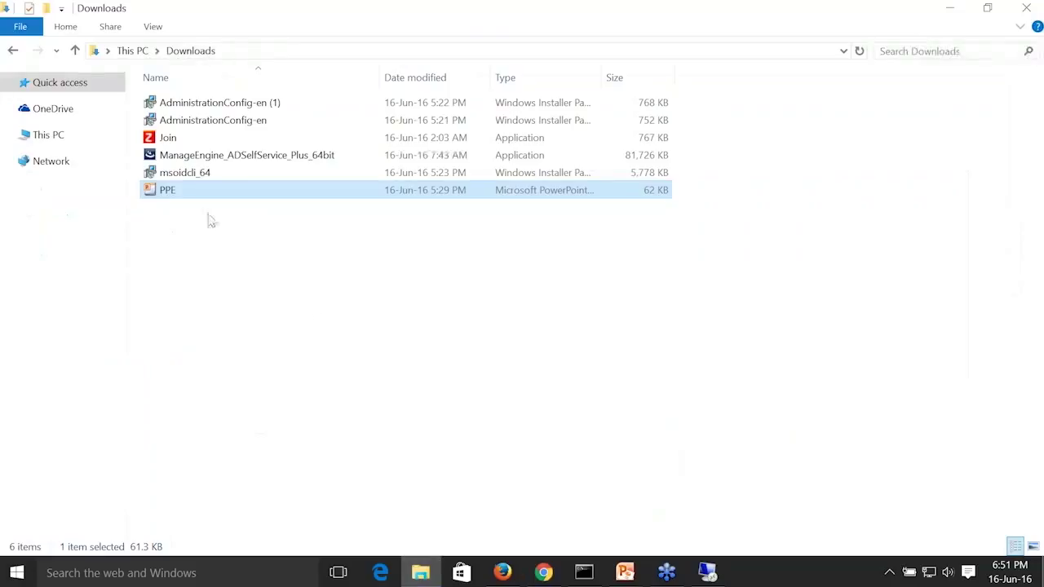
pyautogui.click(81, 138)
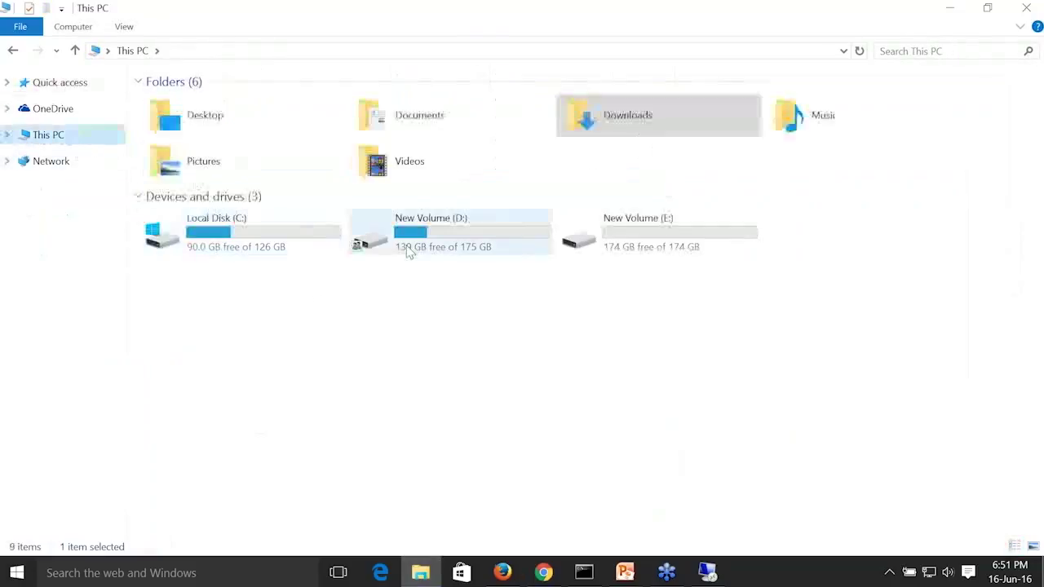
pyautogui.doubleClick(284, 230)
pyautogui.doubleClick(249, 155)
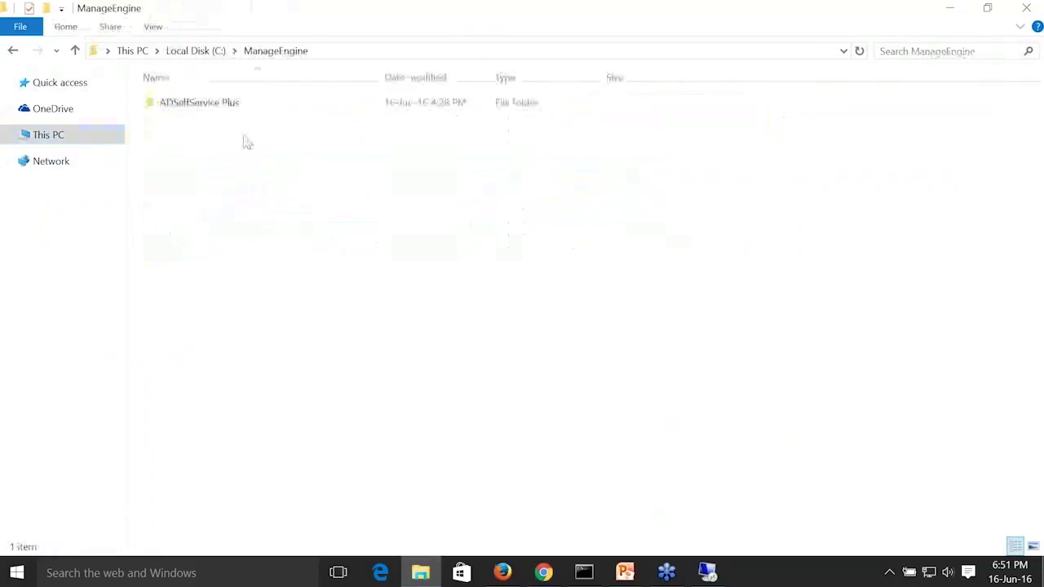
pyautogui.doubleClick(222, 104)
pyautogui.doubleClick(222, 104)
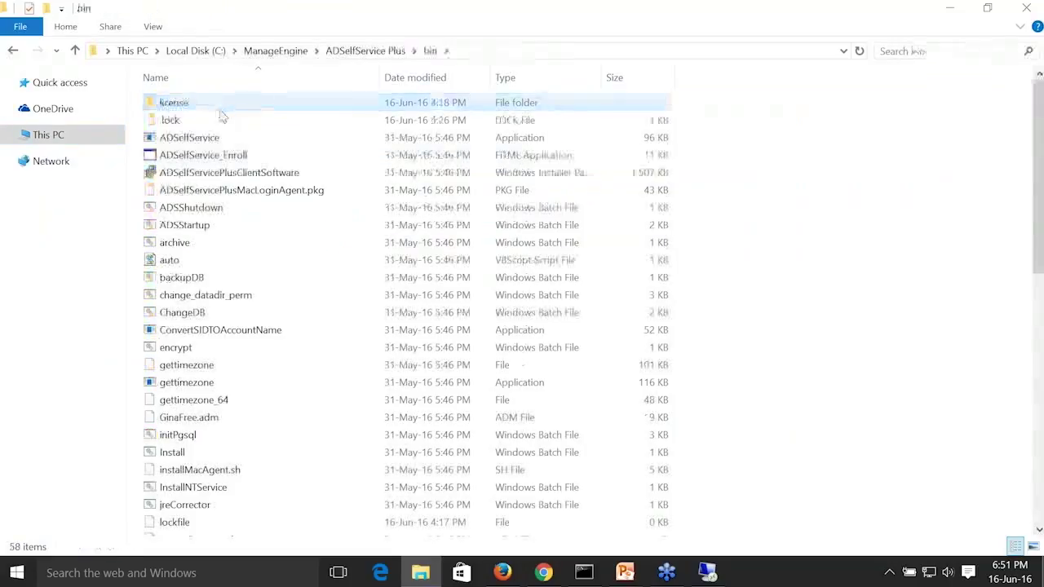
pyautogui.scroll(-5, 245, 301)
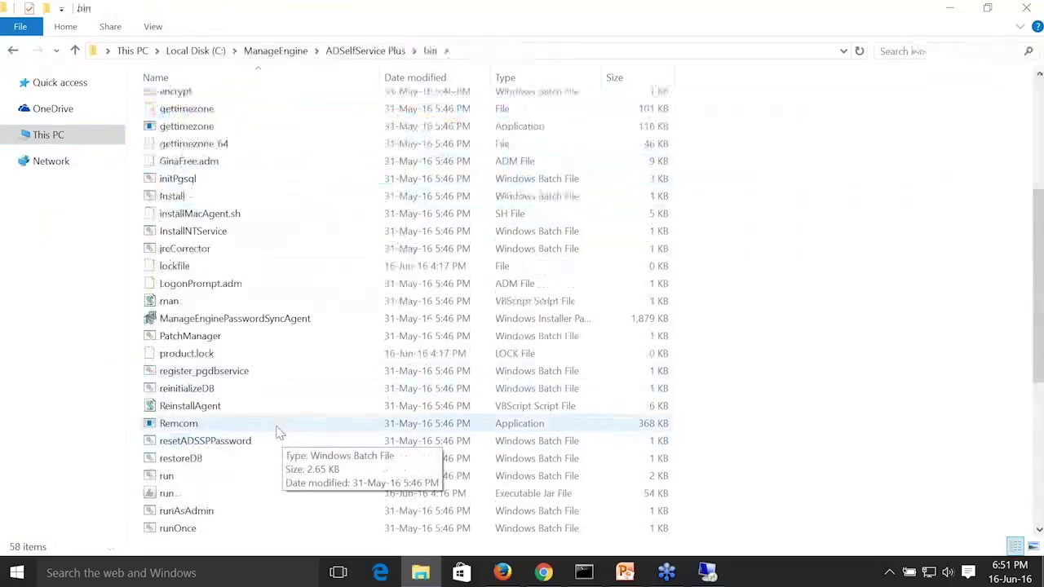
pyautogui.click(261, 323)
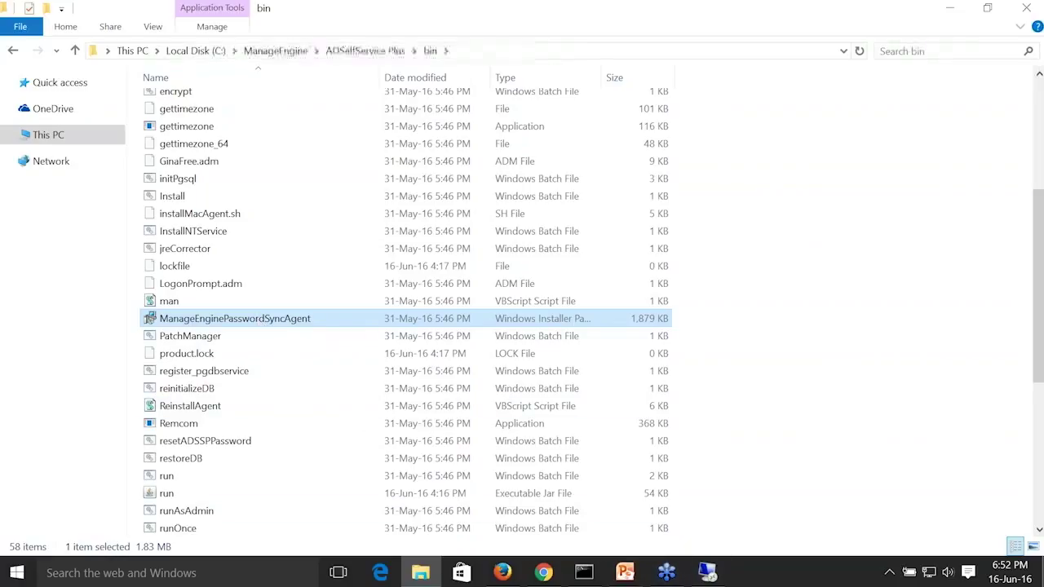
# Return to the ad360-dc1 remote session, close the reset window and try to unlock the session with the account password.
pyautogui.click(707, 572)
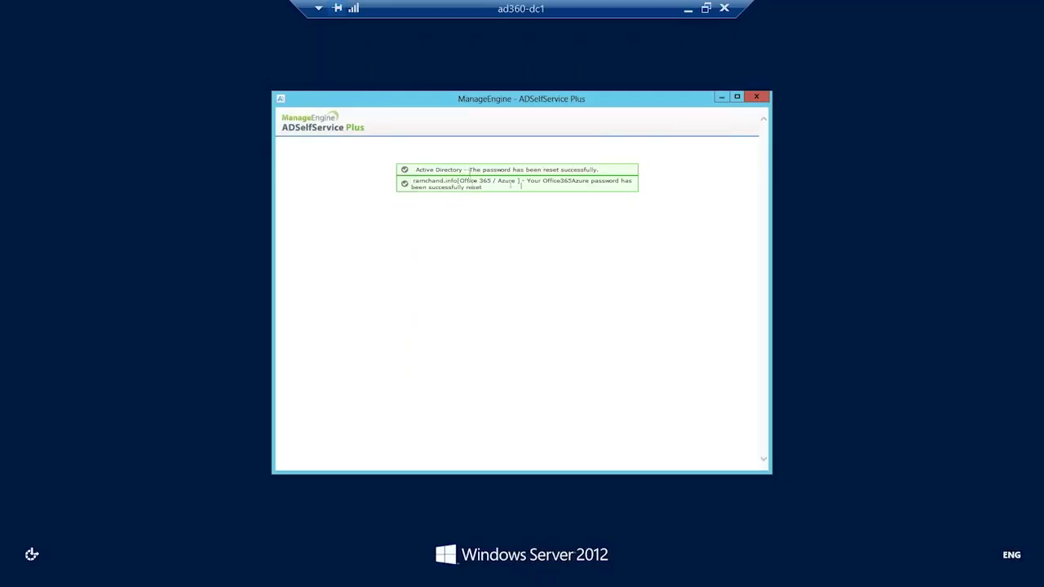
pyautogui.click(758, 98)
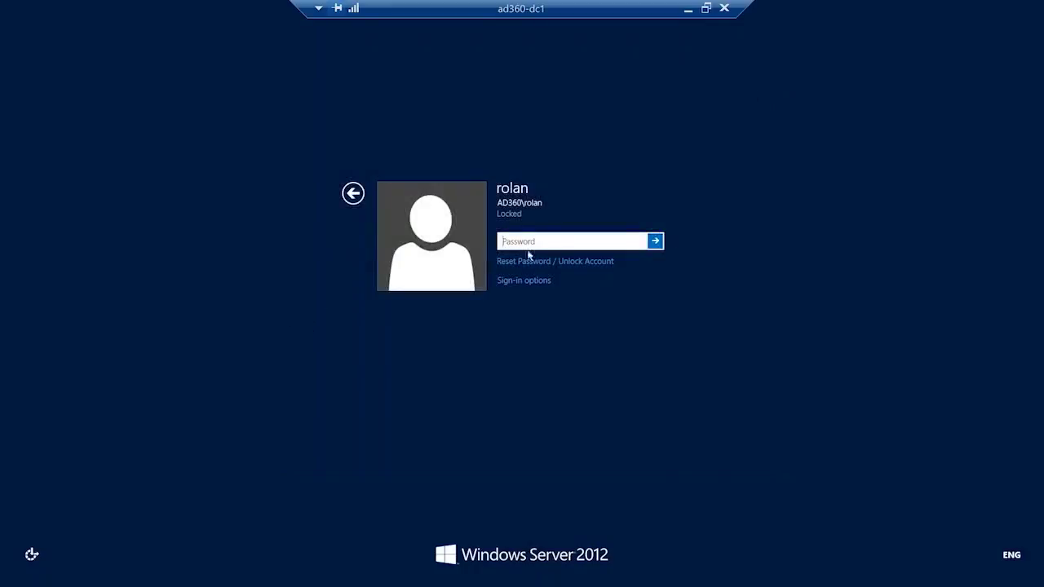
pyautogui.write('Password1')
pyautogui.press('Return')
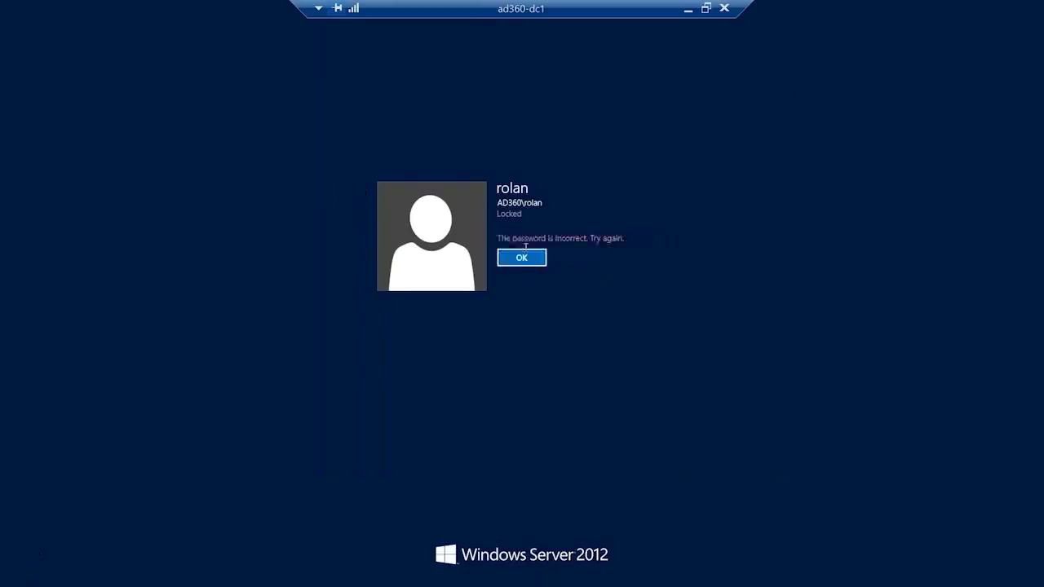
pyautogui.press('Return')
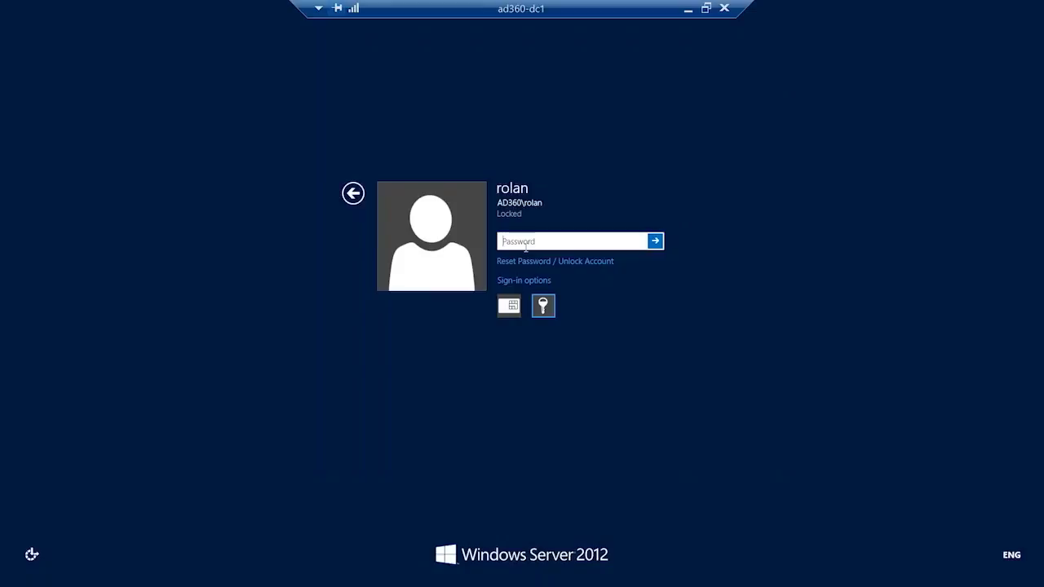
# Try again to unlock the remote session with another account password entry, and dismiss the alert.
pyautogui.write('•••••••••••')
pyautogui.press('Return')
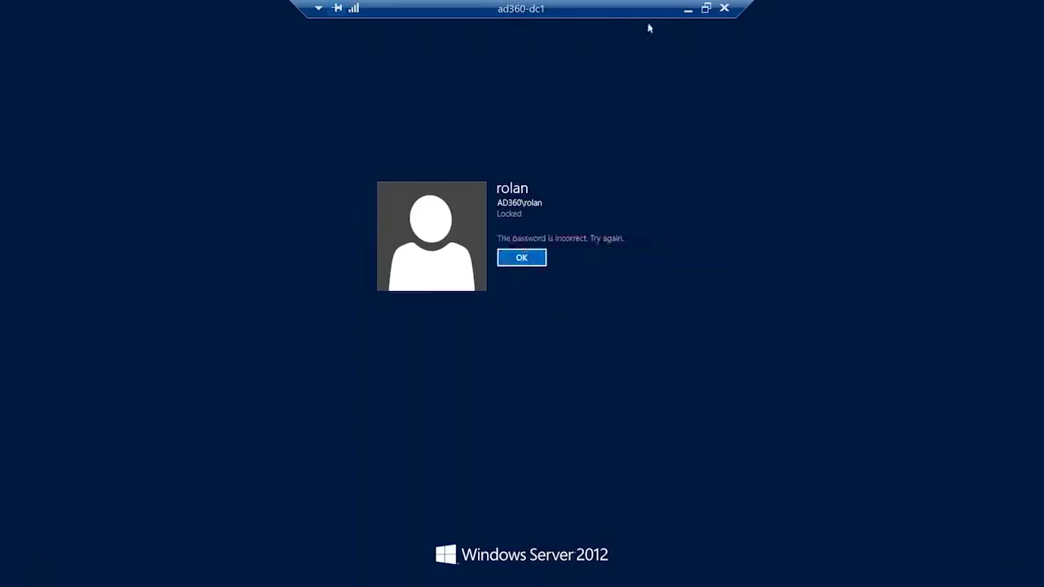
pyautogui.click(687, 10)
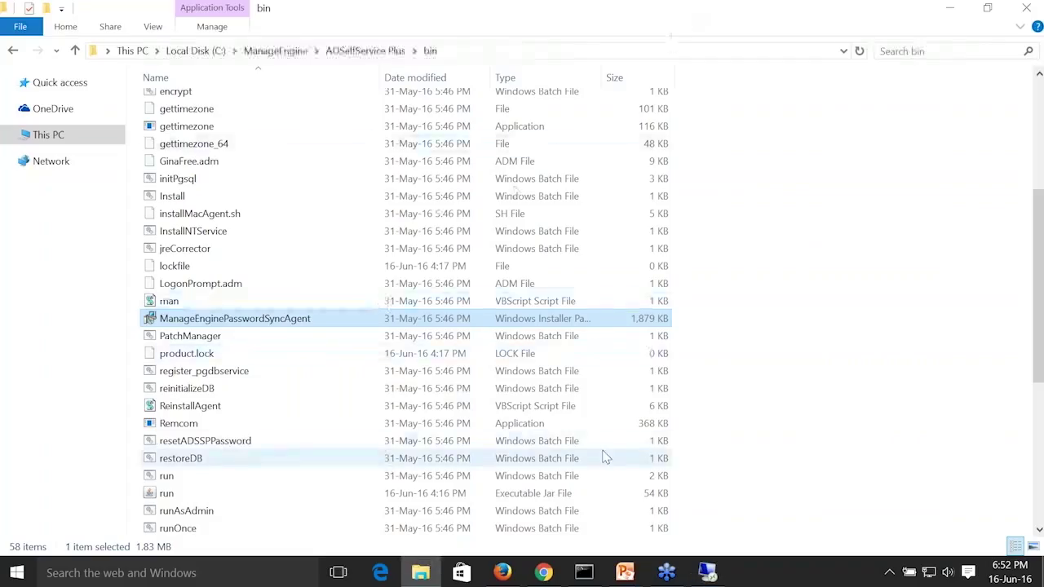
pyautogui.moveTo(708, 573)
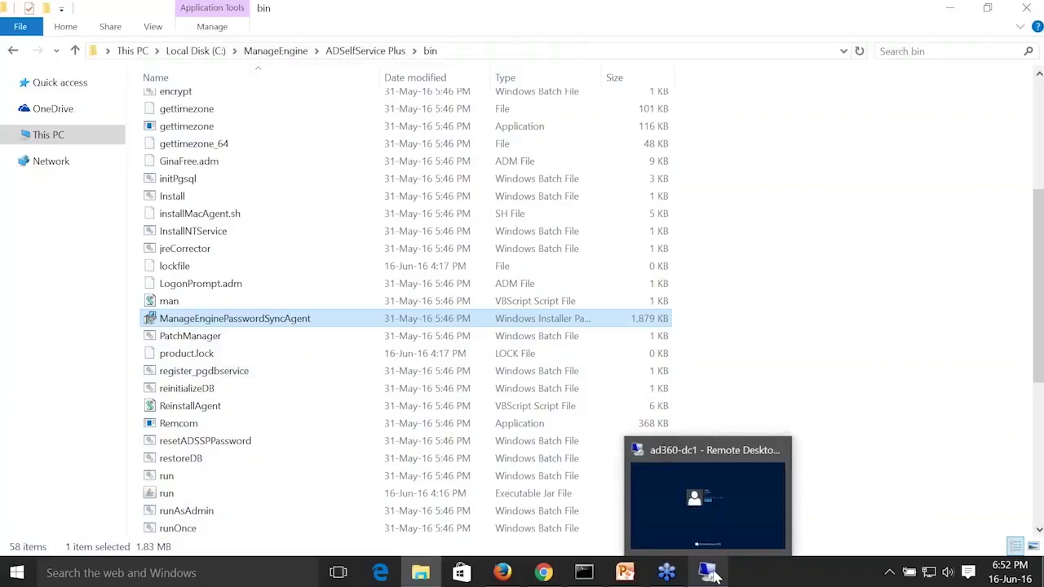
pyautogui.click(711, 574)
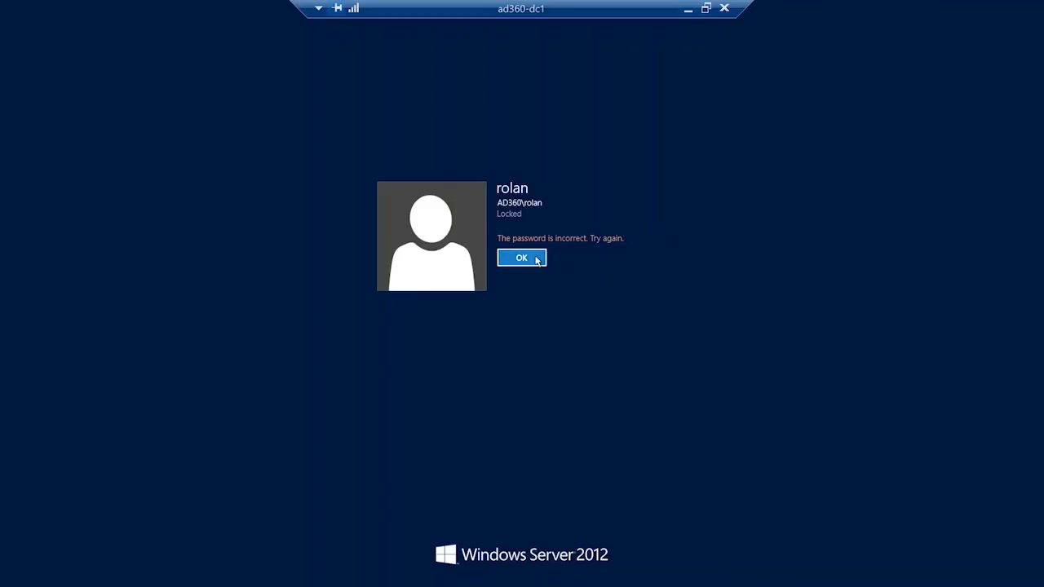
pyautogui.click(536, 259)
# Switch back to Chrome and save the custom password policy settings for ad360.local.
pyautogui.click(687, 8)
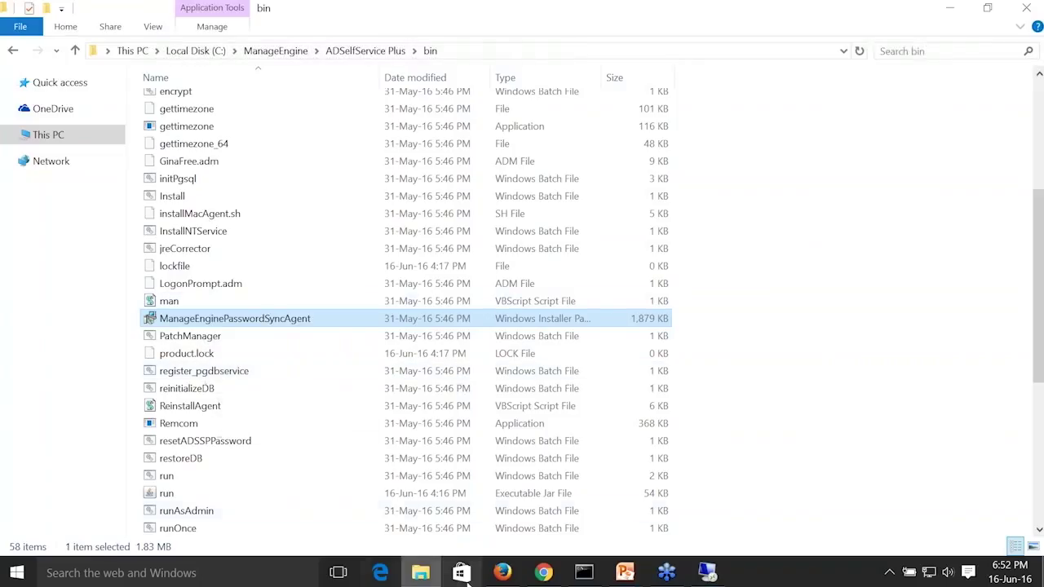
pyautogui.click(542, 574)
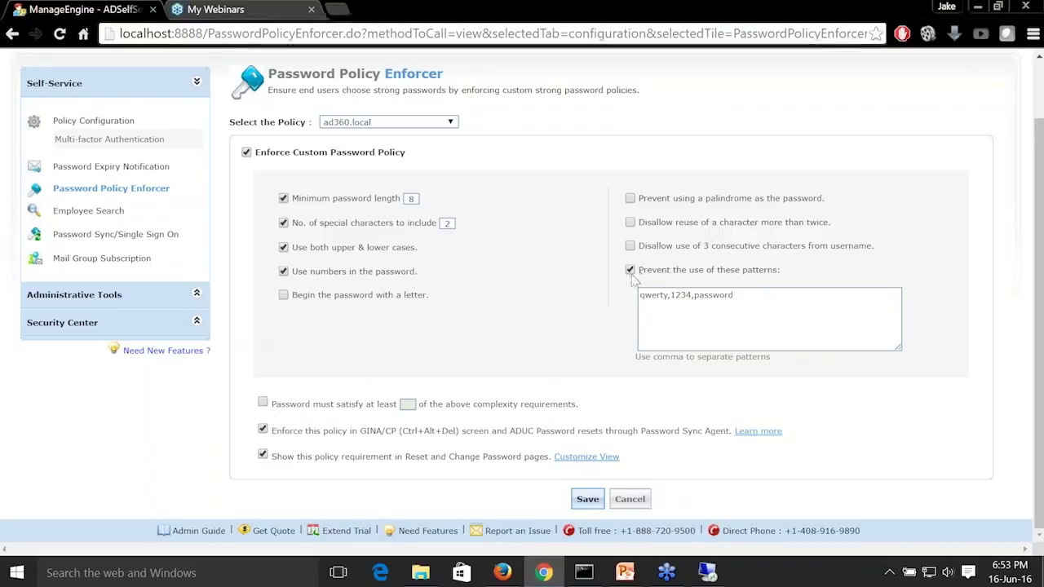
pyautogui.click(599, 501)
pyautogui.click(593, 503)
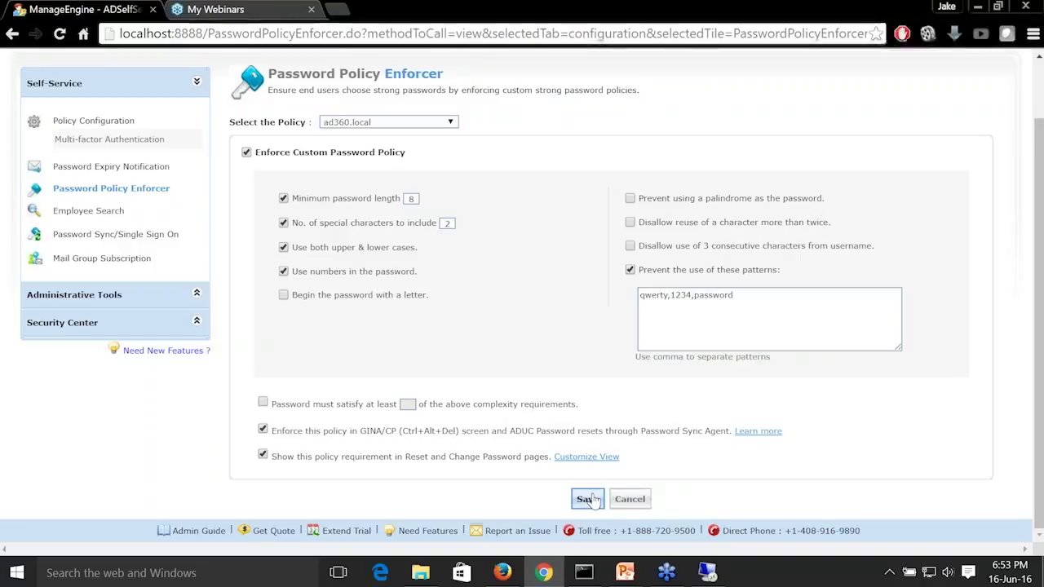
# Return to the ad360-dc1 remote session and sign in with the account password, correcting the entry before submitting it.
pyautogui.click(709, 574)
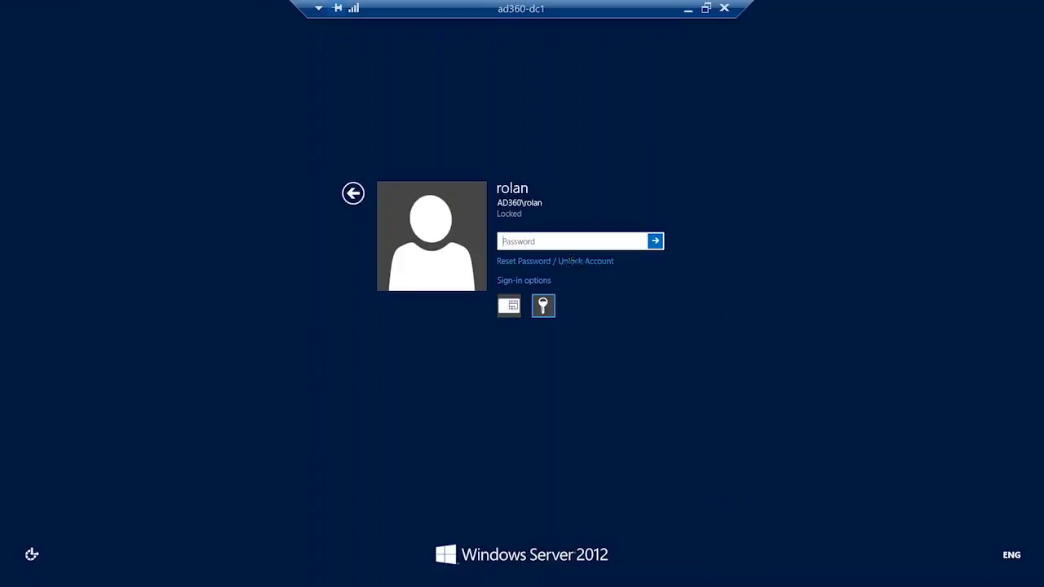
pyautogui.write('******')
pyautogui.write('••')
pyautogui.press('BackSpace')
pyautogui.press('BackSpace')
pyautogui.press('BackSpace')
pyautogui.press('BackSpace')
pyautogui.press('BackSpace')
pyautogui.press('BackSpace')
pyautogui.press('BackSpace')
pyautogui.press('BackSpace')
pyautogui.write('**********')
pyautogui.press('Return')
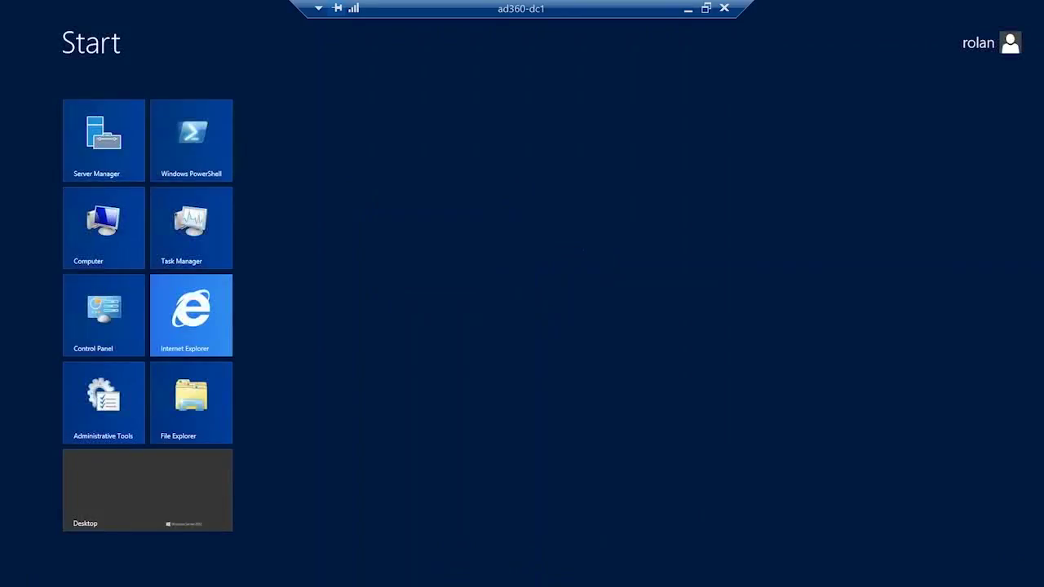
# On the remote desktop, open Reset Password for the signed-in user's account in the ad360.local Users container.
pyautogui.click(170, 487)
pyautogui.rightClick(149, 299)
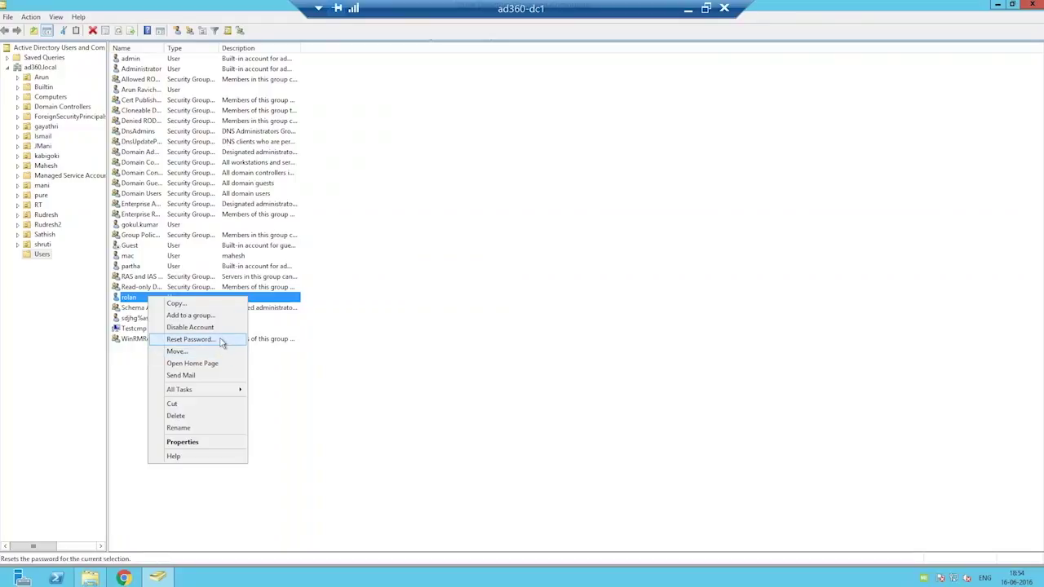
pyautogui.click(222, 342)
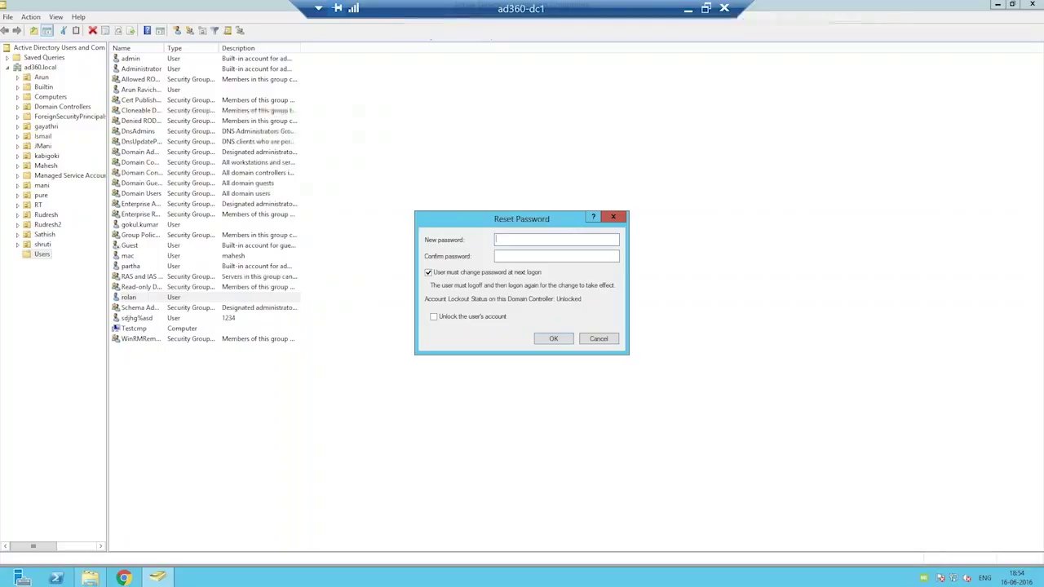
# Enter a trial new password and its confirmation for the user account.
pyautogui.write('•••••')
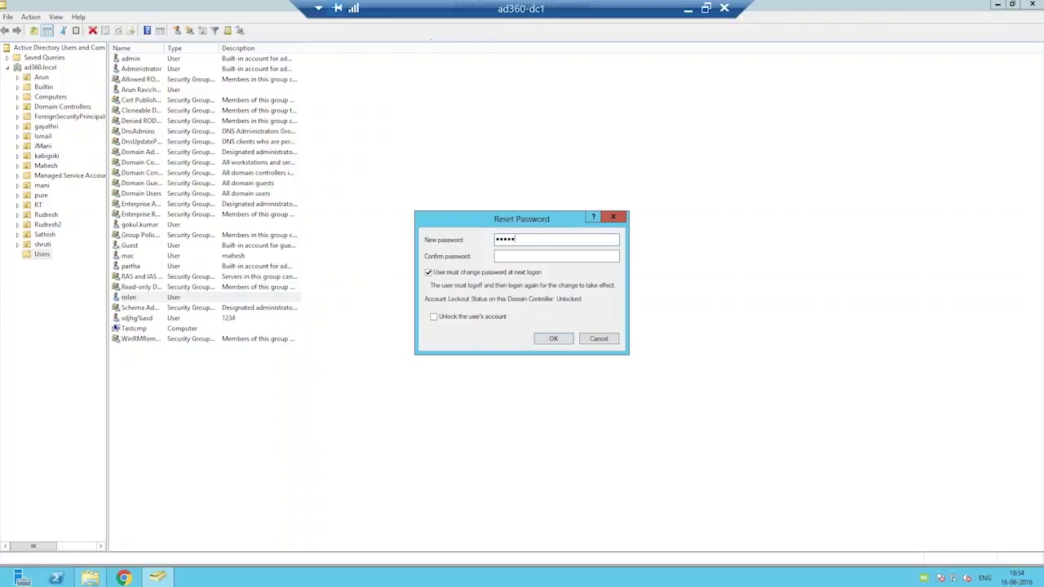
pyautogui.write('••')
pyautogui.press('Tab')
pyautogui.write('••••••••')
# Try to reset the user's password with a re-entered new password and confirmation, without requiring a change at next logon.
pyautogui.click(434, 274)
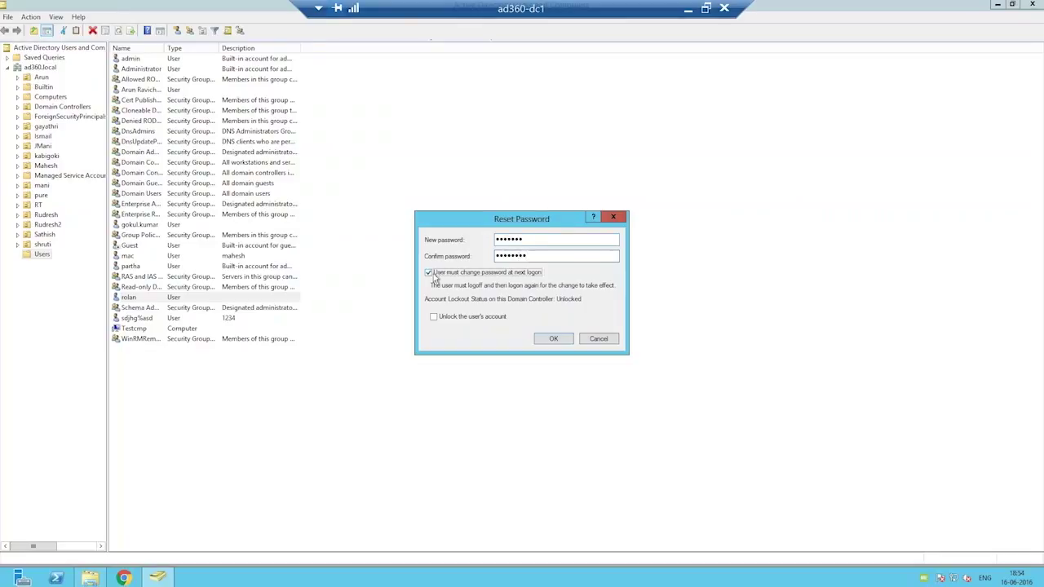
pyautogui.doubleClick(522, 240)
pyautogui.write('••••••••')
pyautogui.doubleClick(549, 258)
pyautogui.write('••••••')
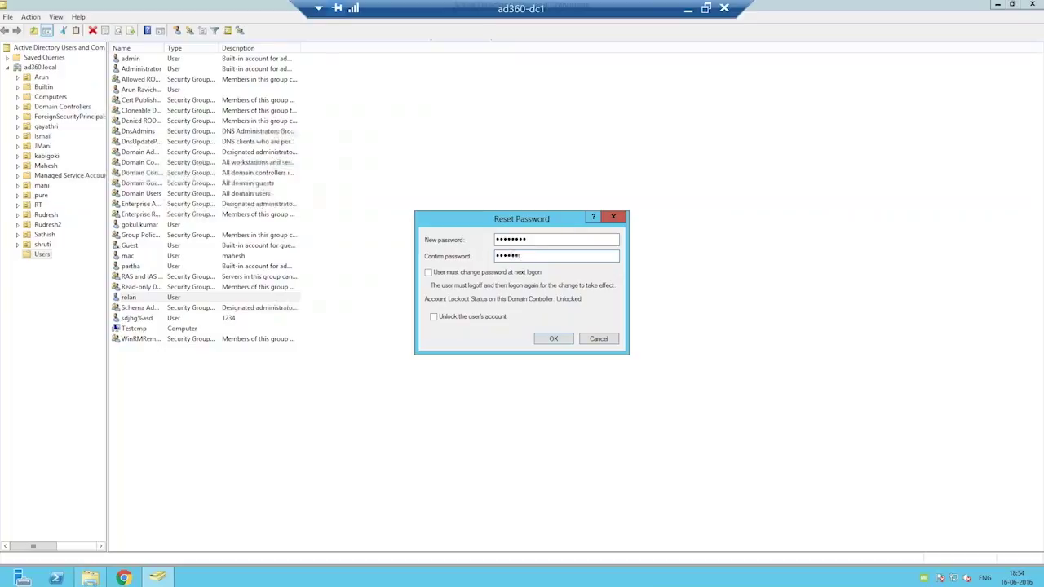
pyautogui.write('••')
pyautogui.click(559, 338)
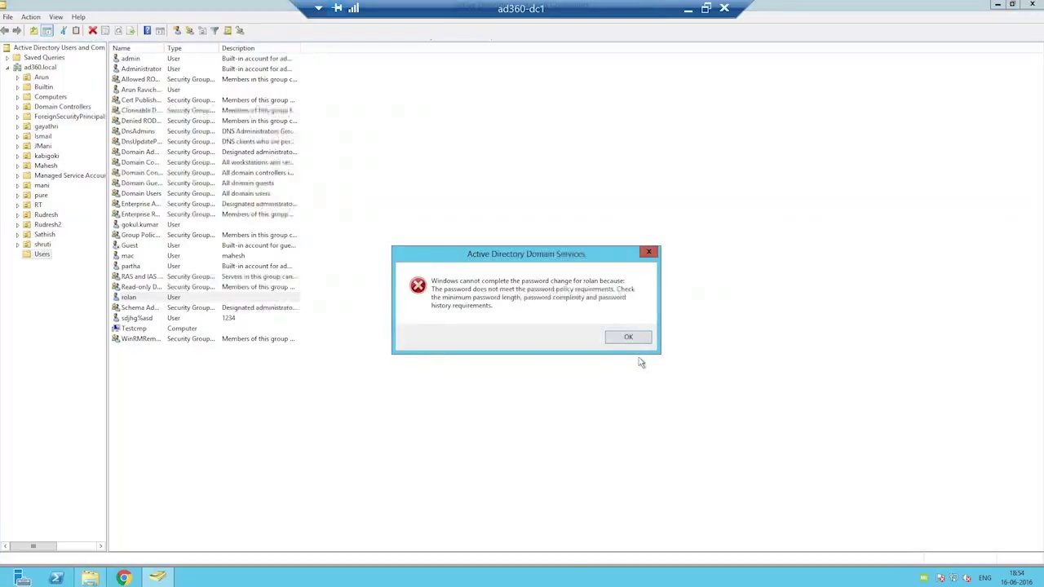
# Check the server and service status of the ManageEngine Password Sync Agent, and close its status window.
pyautogui.rightClick(923, 578)
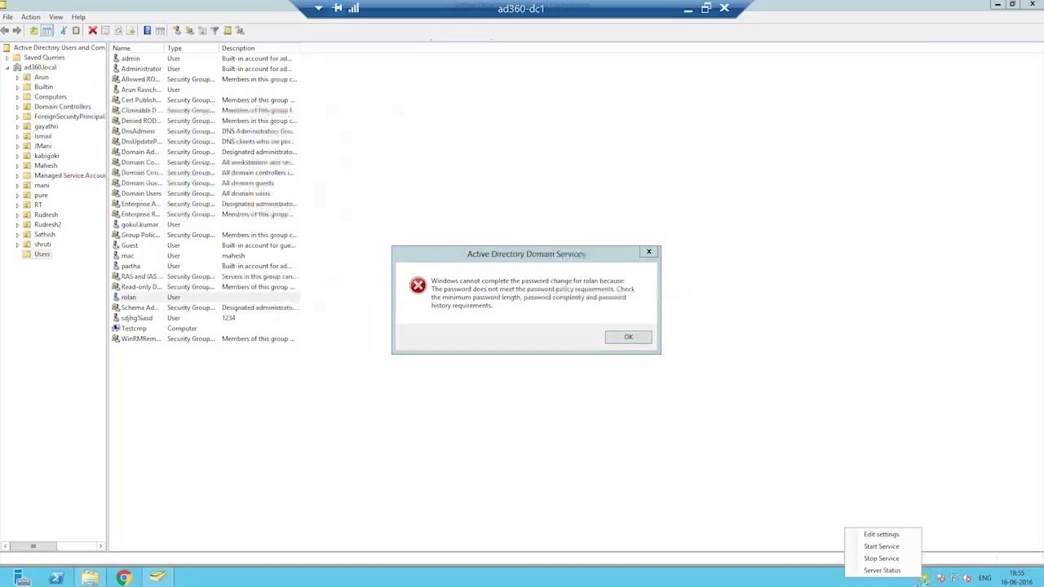
pyautogui.click(924, 578)
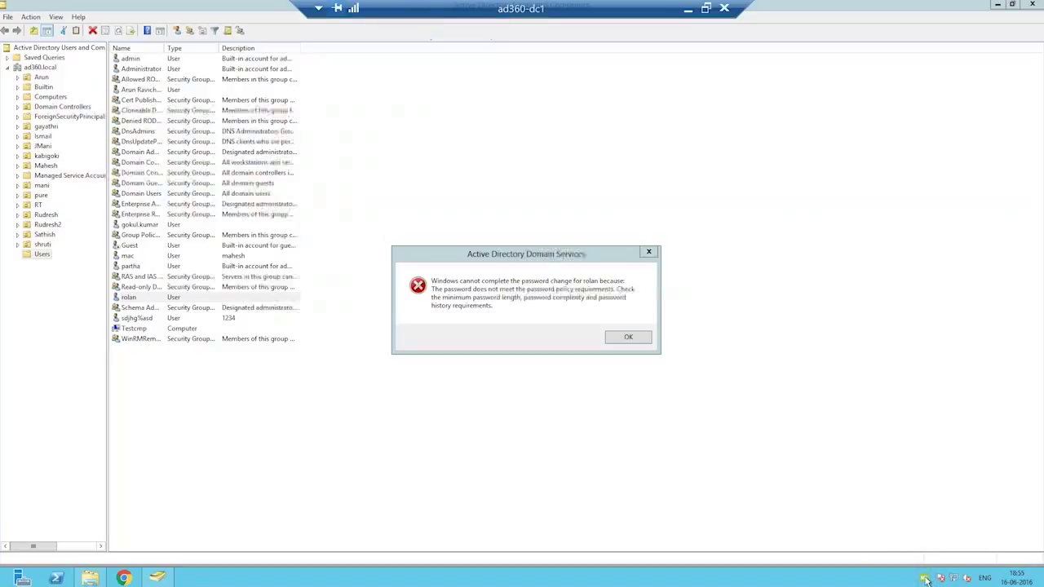
pyautogui.rightClick(924, 579)
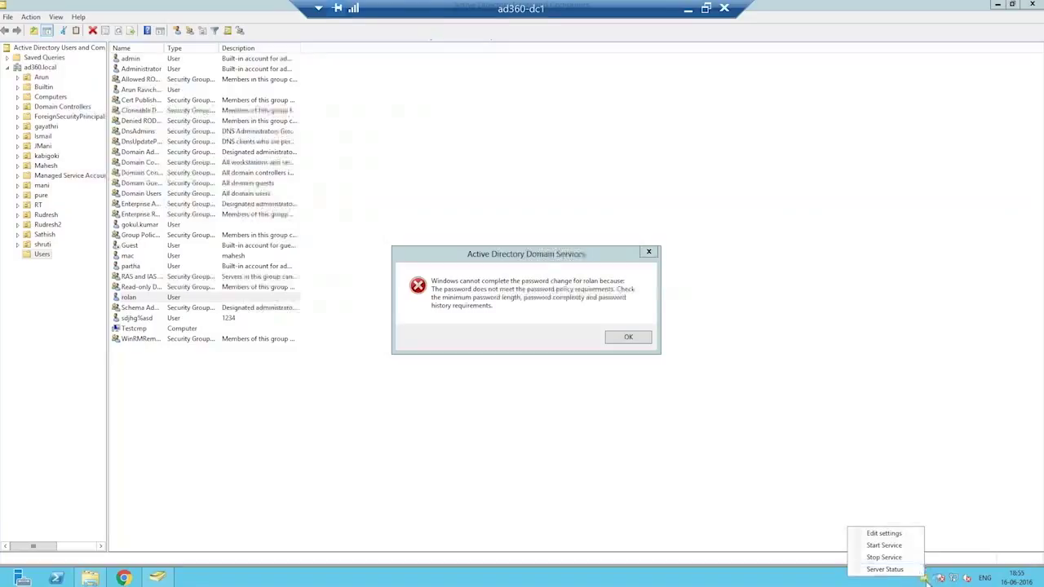
pyautogui.click(925, 579)
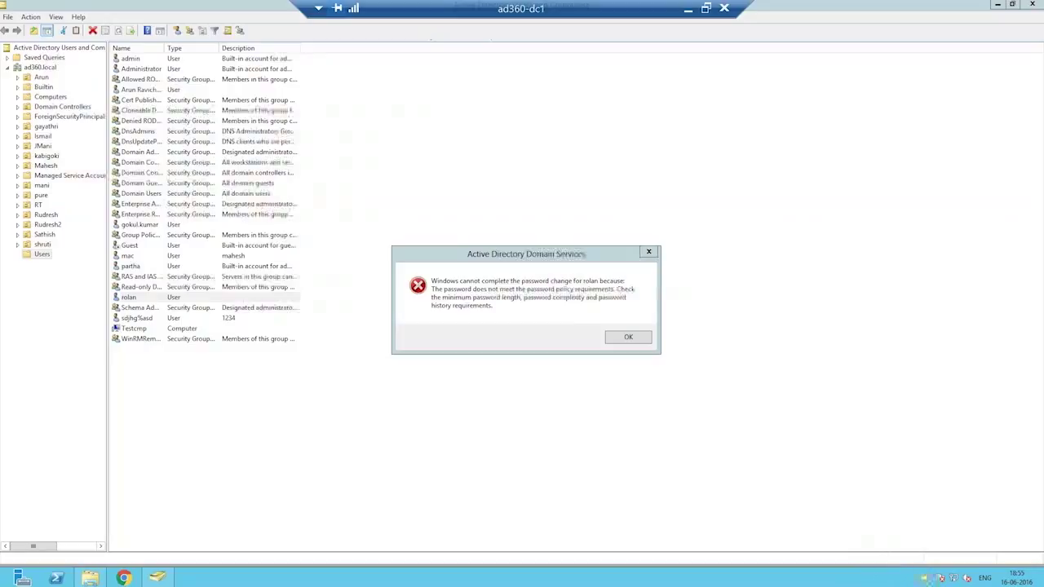
pyautogui.rightClick(924, 579)
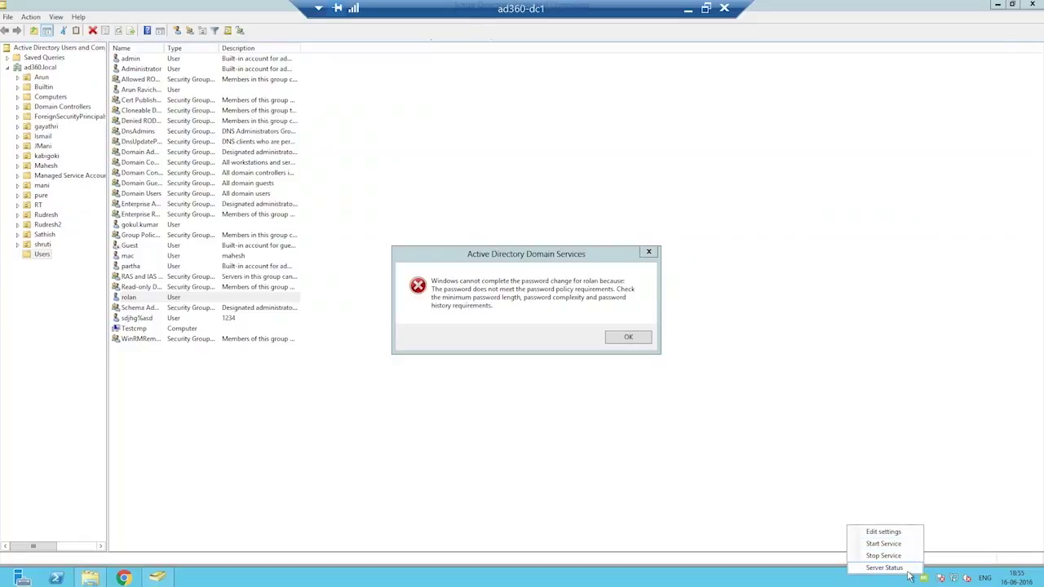
pyautogui.click(884, 567)
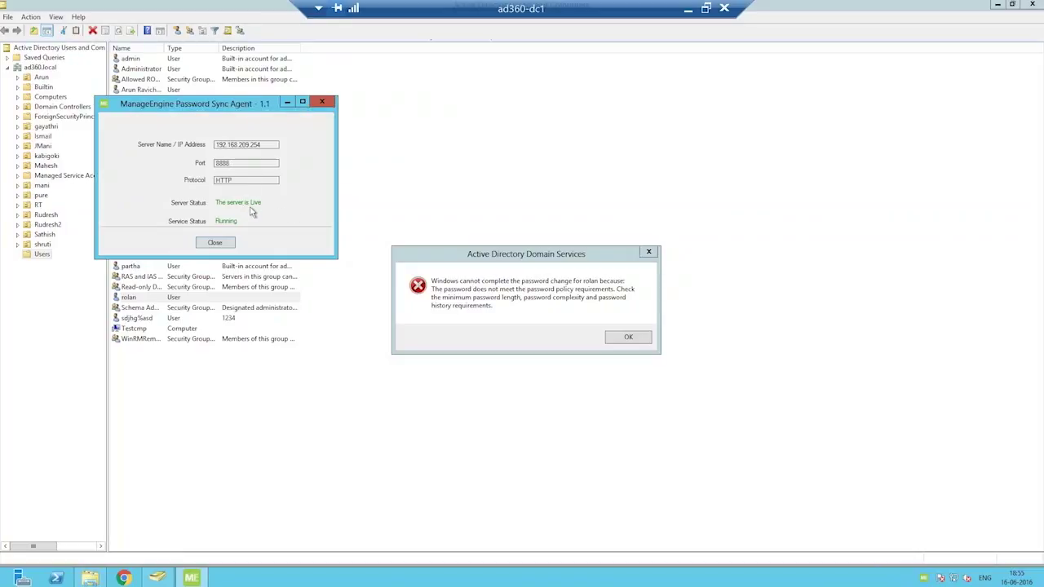
pyautogui.click(214, 243)
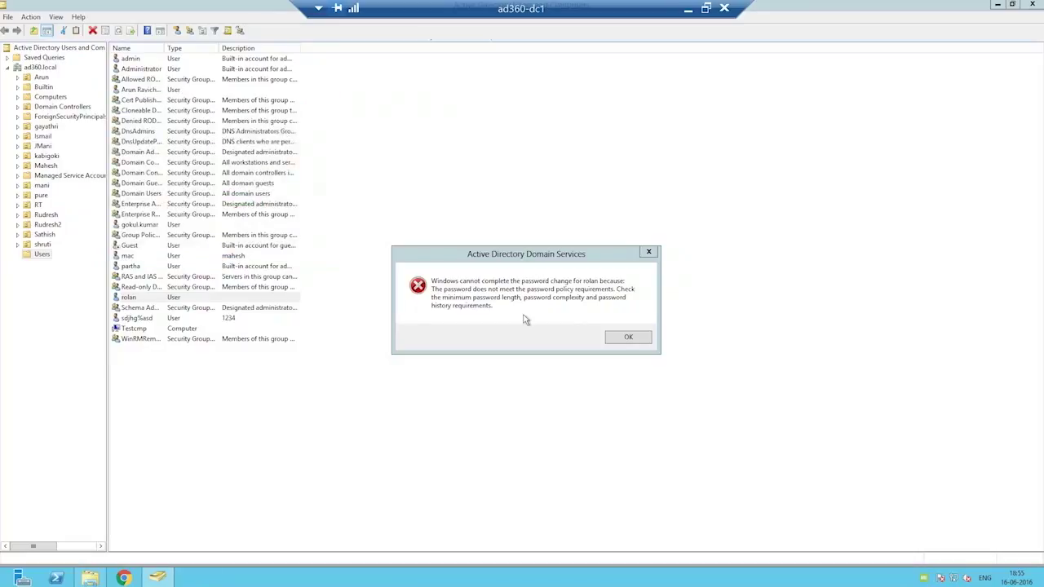
# Try resetting the same user's password again with a new password and confirmation, without requiring a change at next logon.
pyautogui.click(626, 337)
pyautogui.rightClick(201, 298)
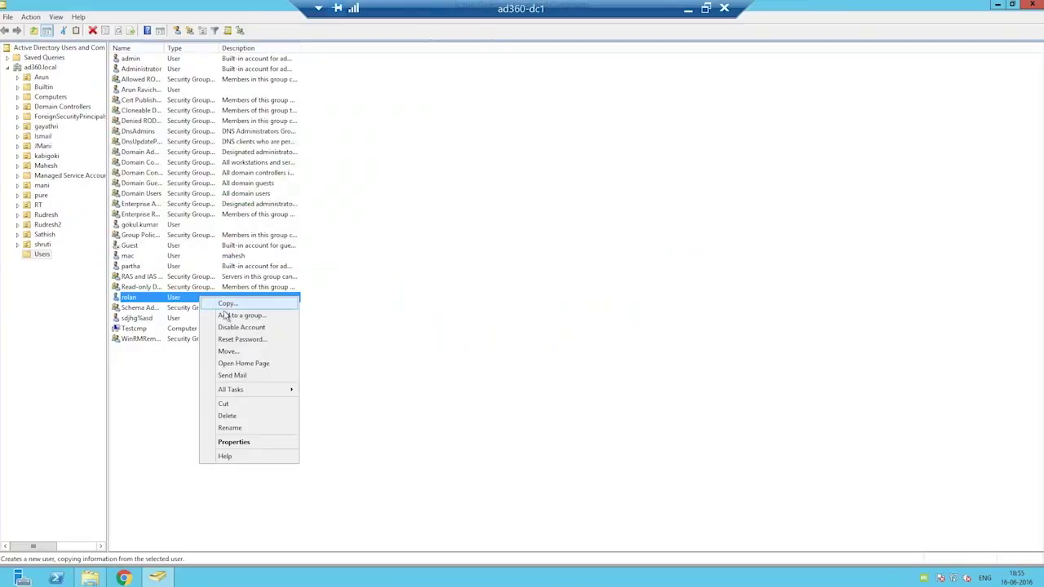
pyautogui.click(280, 342)
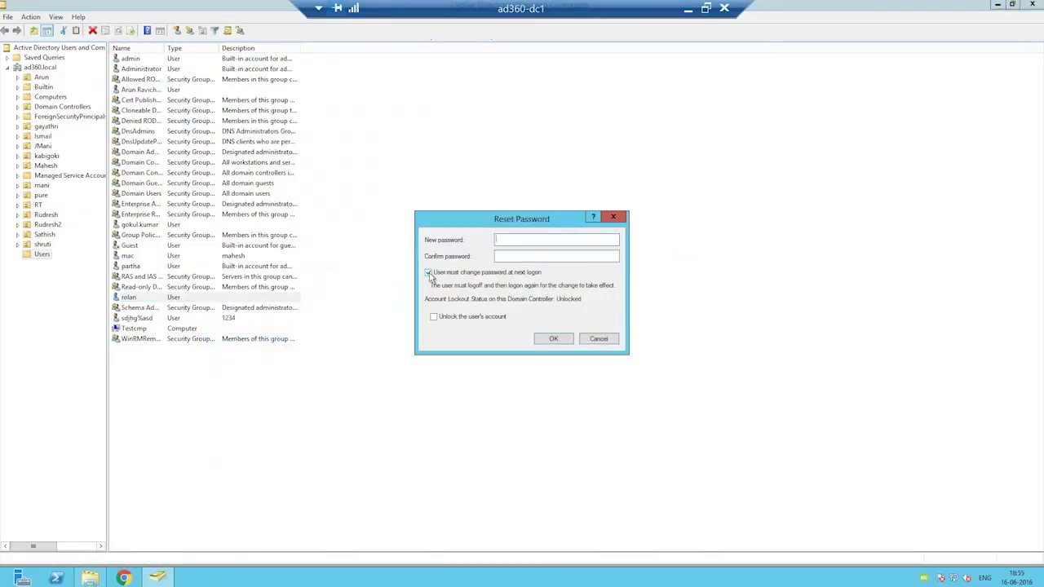
pyautogui.write('******')
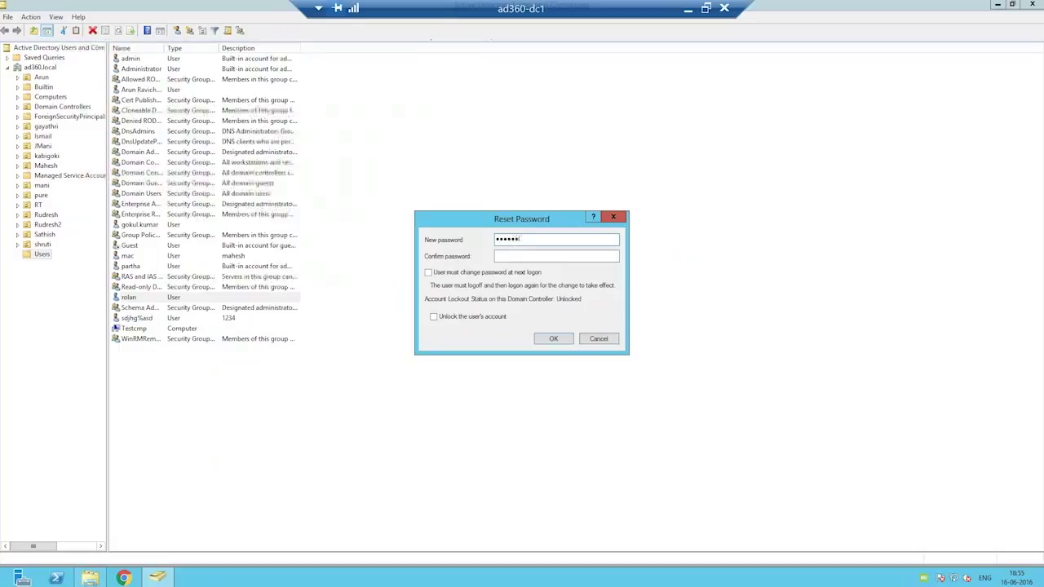
pyautogui.write('********')
pyautogui.press('BackSpace')
pyautogui.press('BackSpace')
pyautogui.press('BackSpace')
pyautogui.write('******')
pyautogui.press('Return')
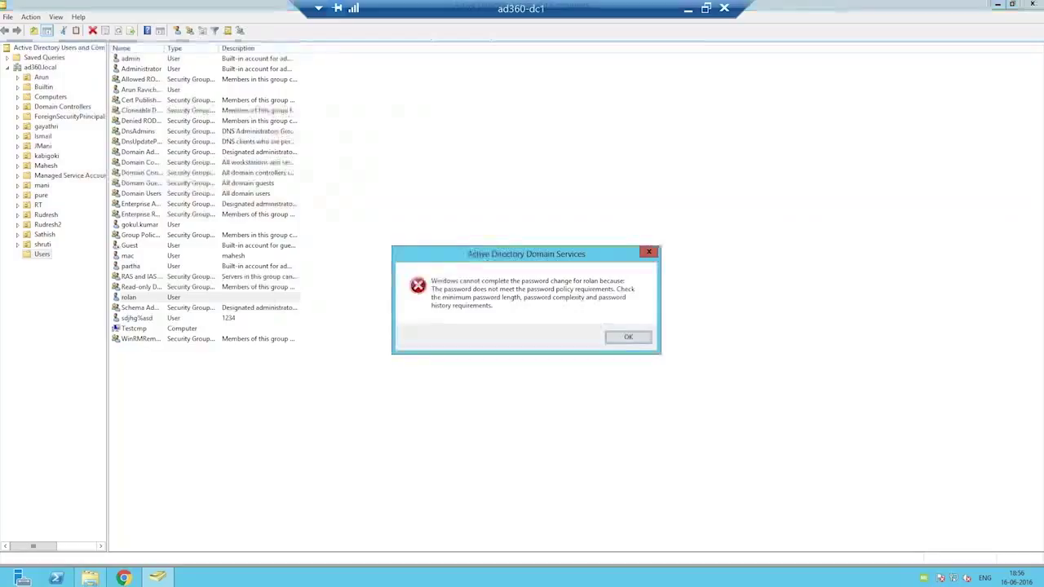
pyautogui.click(637, 344)
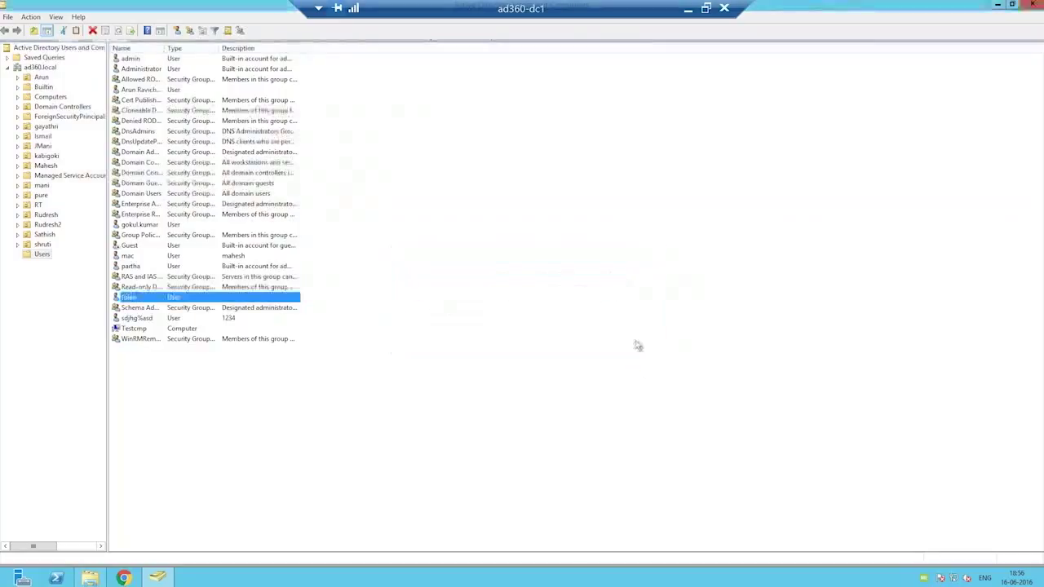
# Reopen Reset Password for the user's account and turn off the required password change at next logon.
pyautogui.rightClick(217, 297)
pyautogui.click(266, 337)
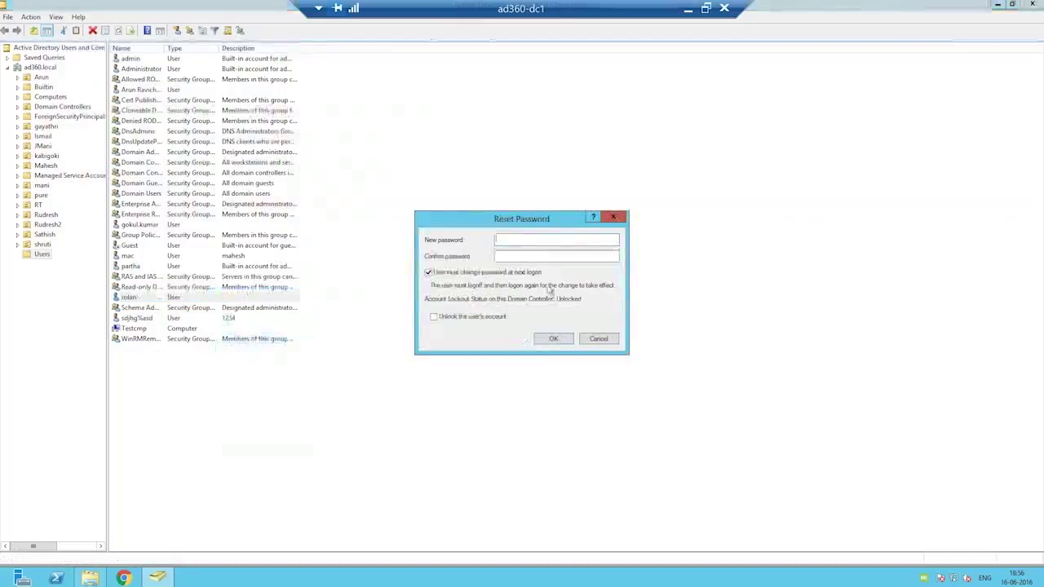
pyautogui.click(429, 273)
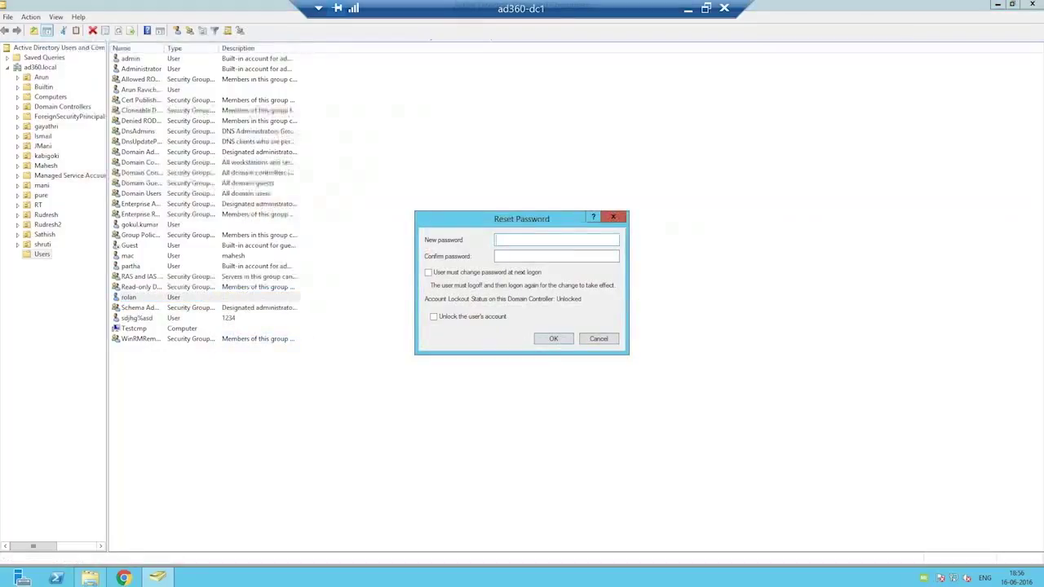
# Enter a different new password for the user's account, clearing the initial entry and retyping it.
pyautogui.write('123')
pyautogui.press('BackSpace')
pyautogui.press('BackSpace')
pyautogui.press('BackSpace')
pyautogui.write('123456')
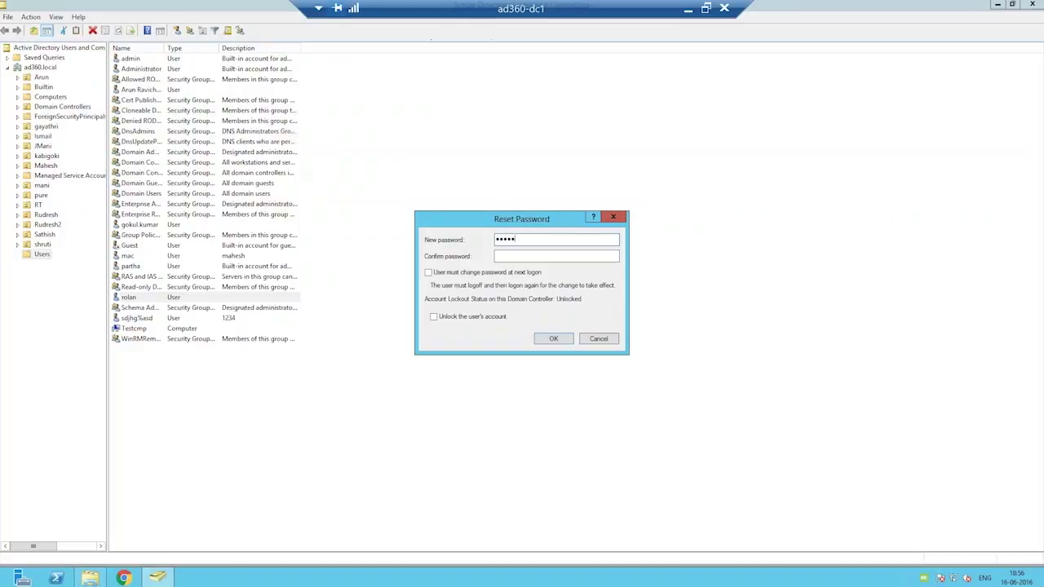
pyautogui.write('789123456789')
# Confirm the new password to complete the reset, and return from the remote session to the Password Policy Enforcer page in the local browser.
pyautogui.press('Return')
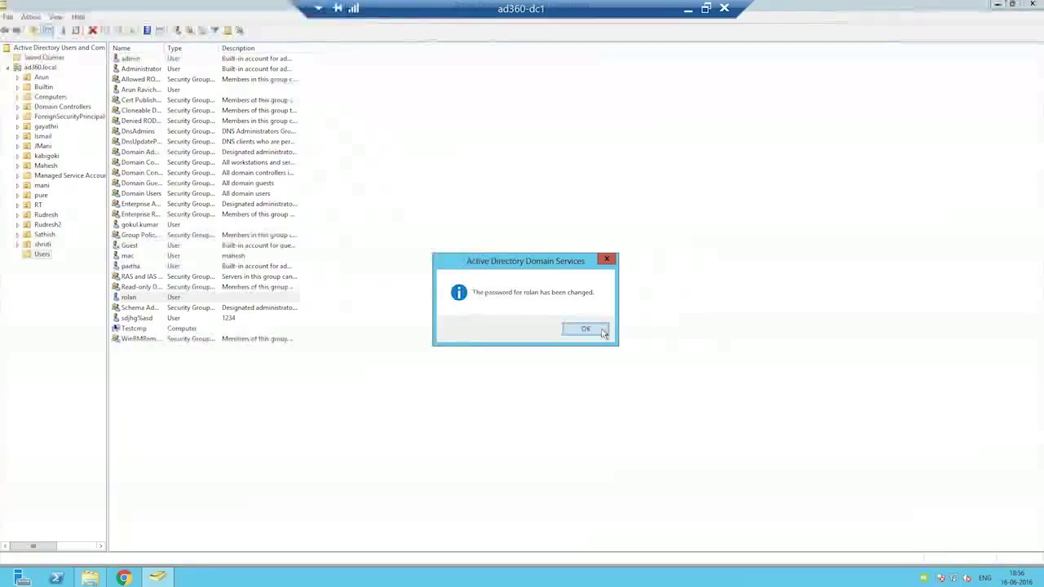
pyautogui.click(603, 330)
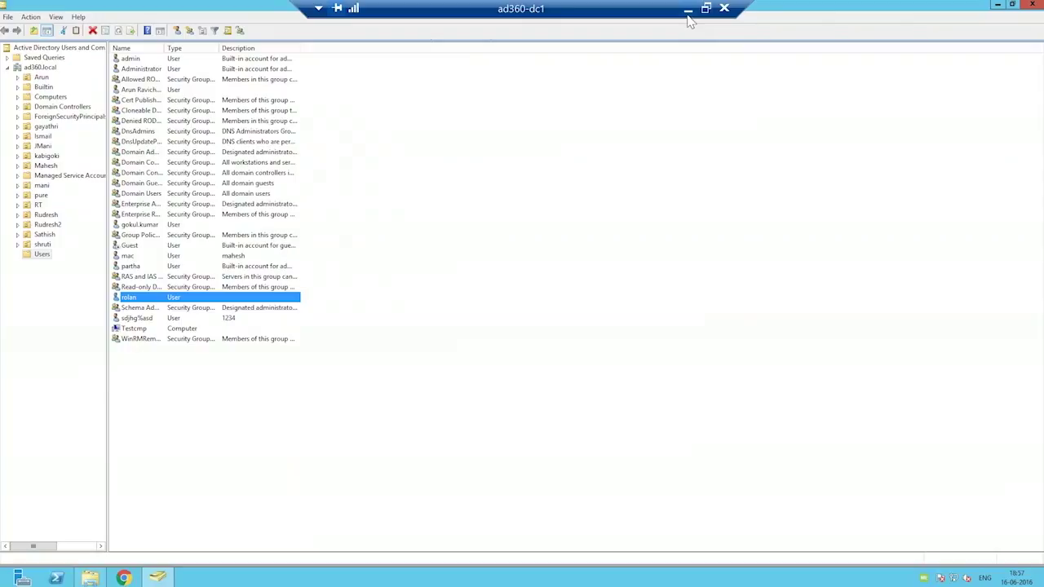
pyautogui.click(688, 16)
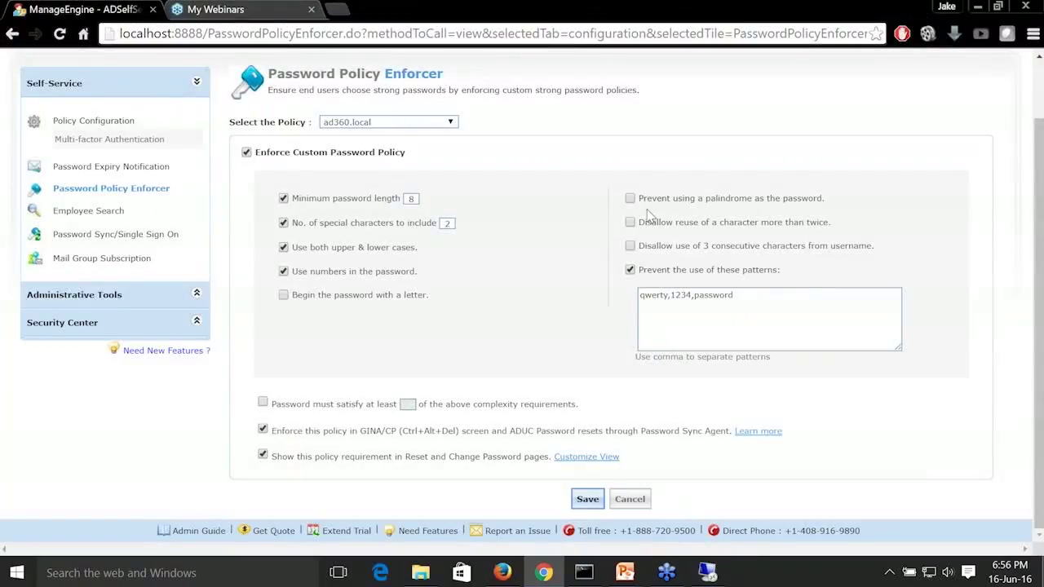